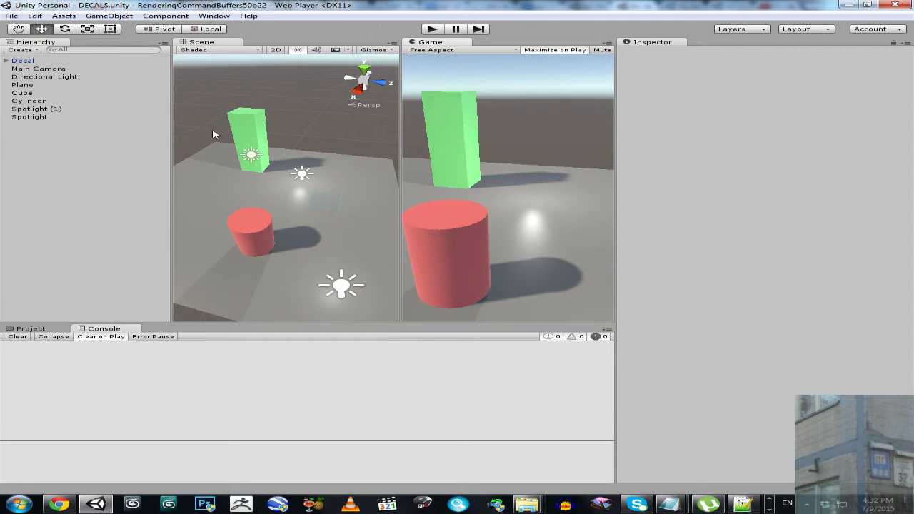
- Switch both spotlights off and back on to compare the scene's lighting
left_click(35, 117)
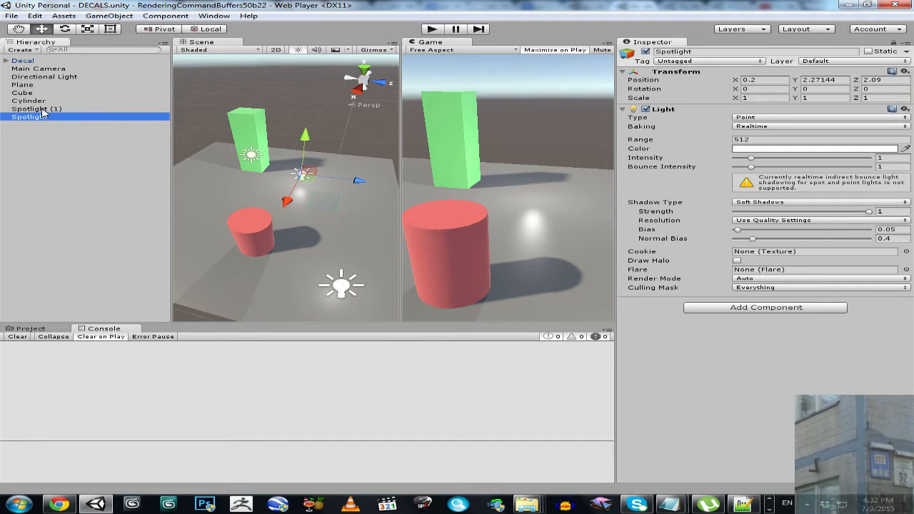
left_click(42, 109, "ctrl")
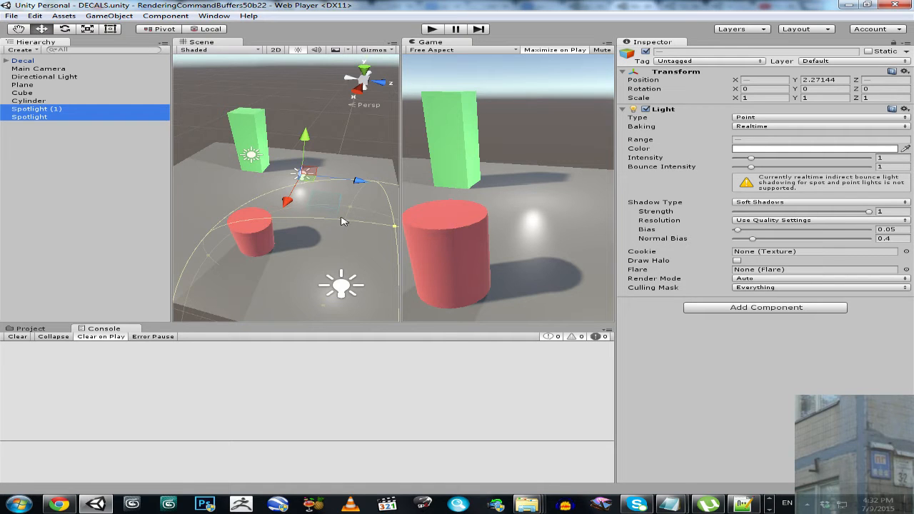
left_click(646, 52)
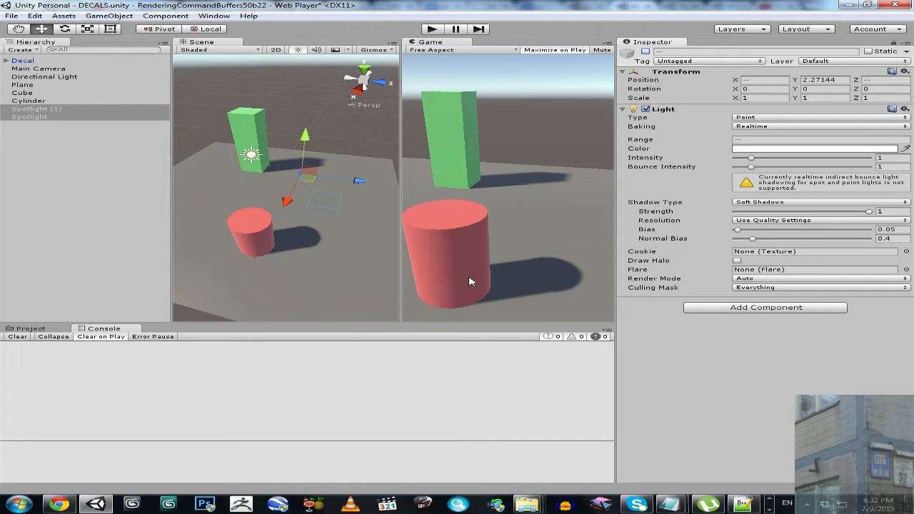
left_click(646, 52)
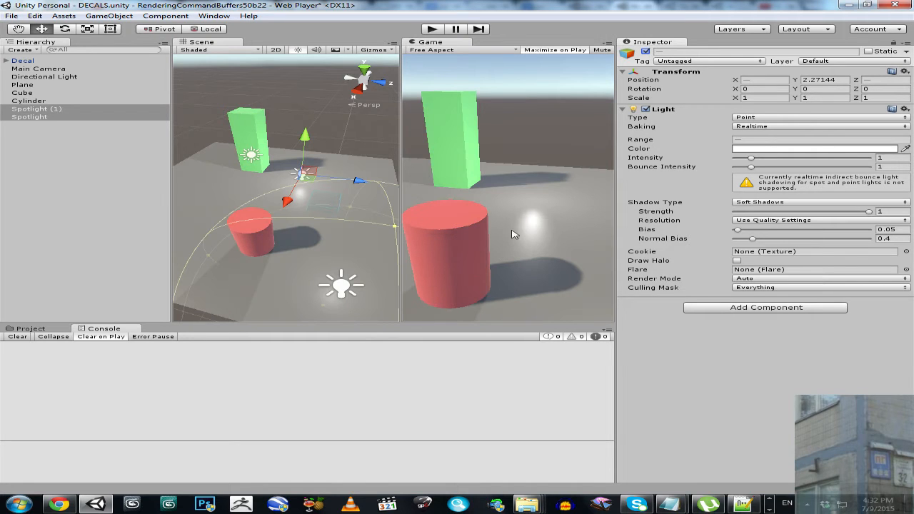
- Examine the component settings of the cylinder, cube, plane, directional light and both spotlights, including the second spotlight's range
left_click(37, 102)
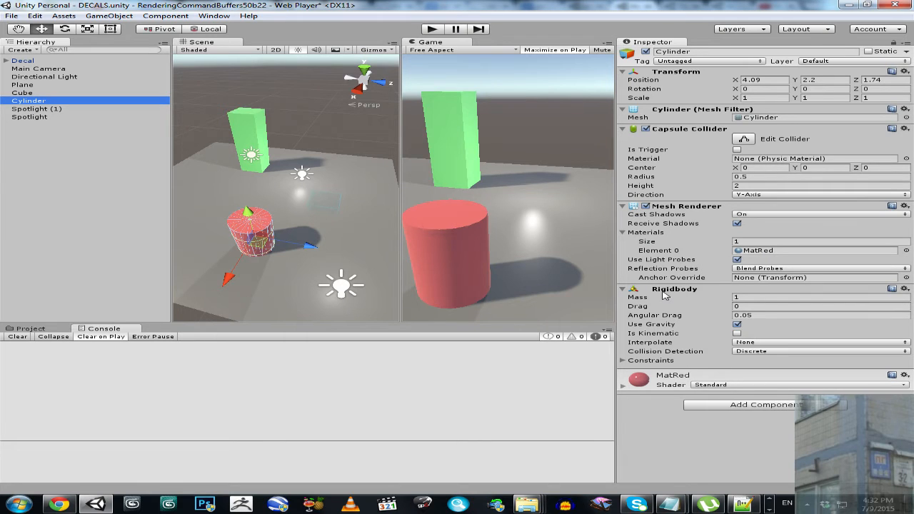
left_click(27, 93)
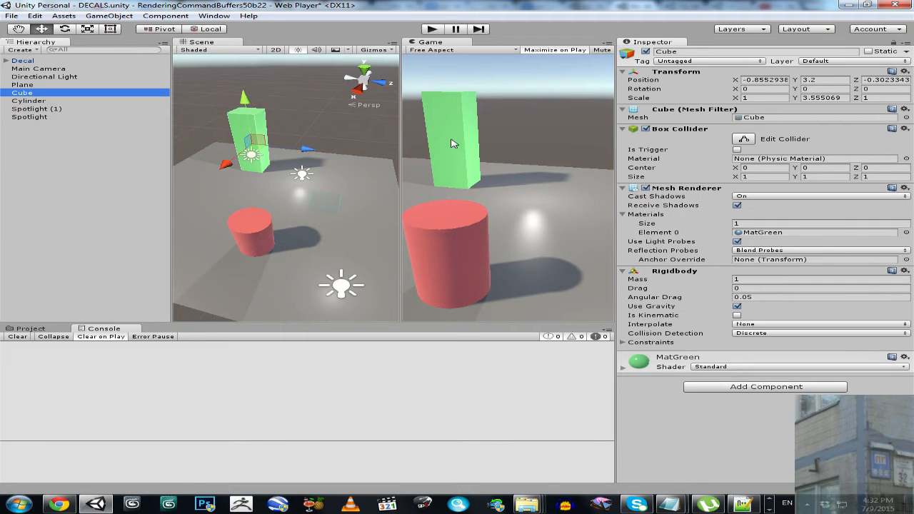
left_click(28, 85)
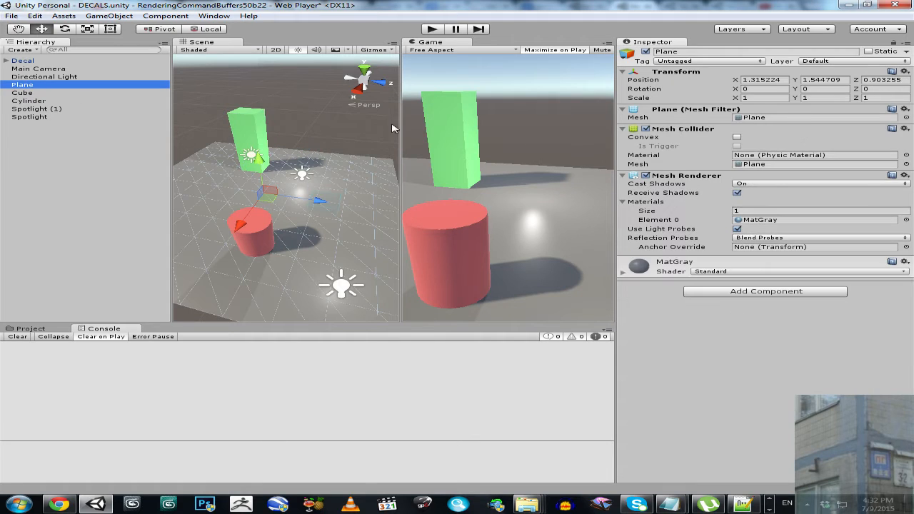
left_click(22, 76)
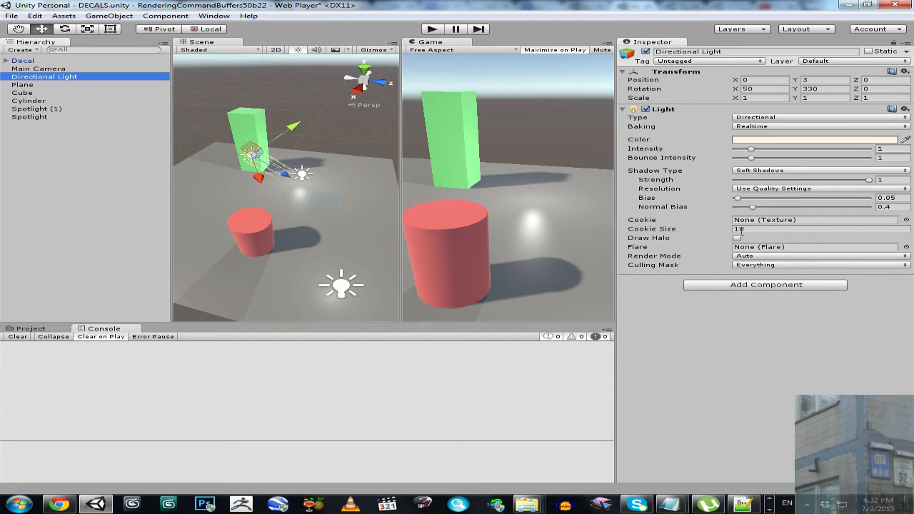
left_click(34, 110)
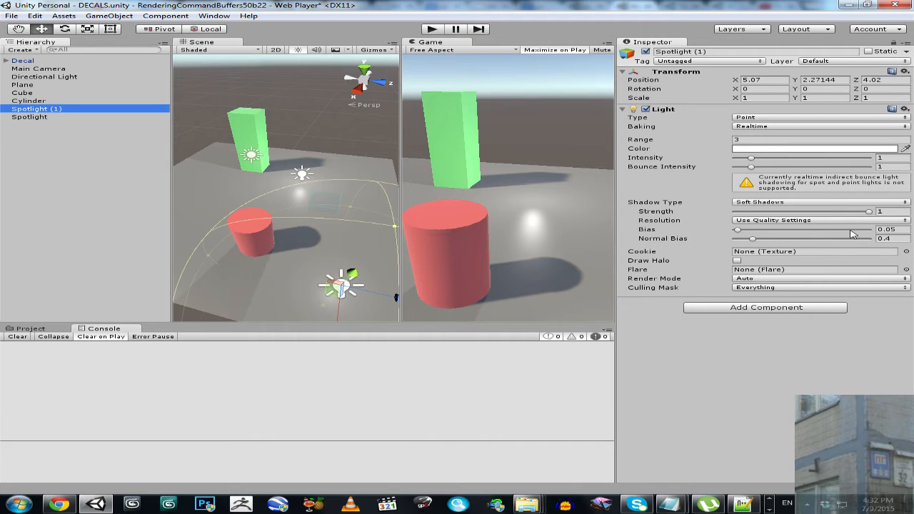
left_click(38, 119)
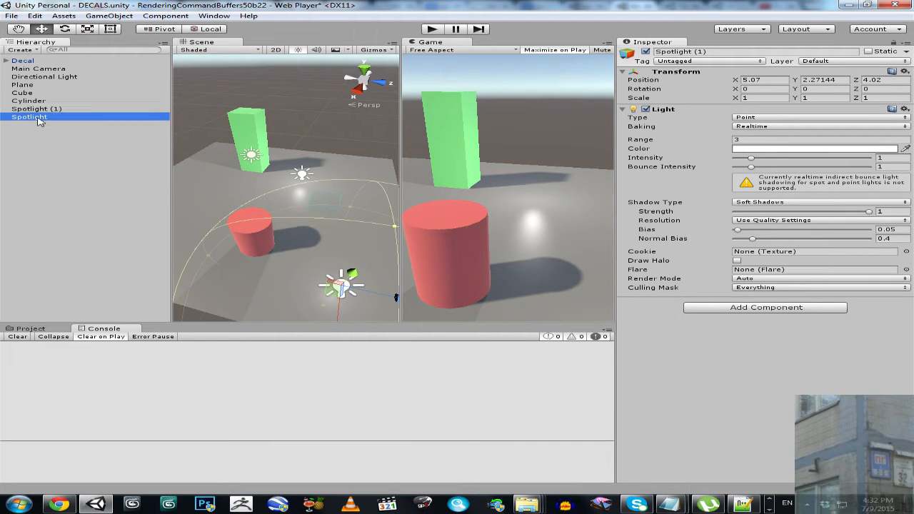
left_click(699, 142)
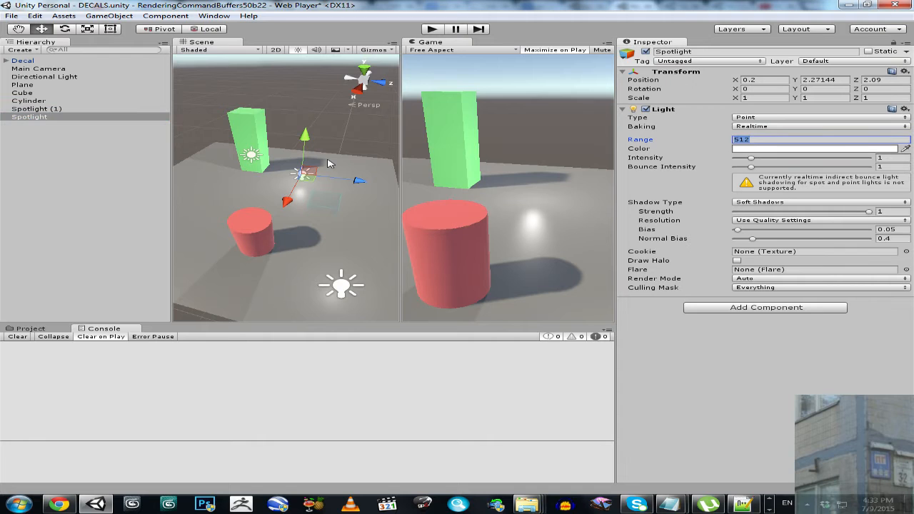
- Examine the Main Camera's Decal Click script, the project assets, and the Decal object with its Decal_Logic child
left_click(37, 70)
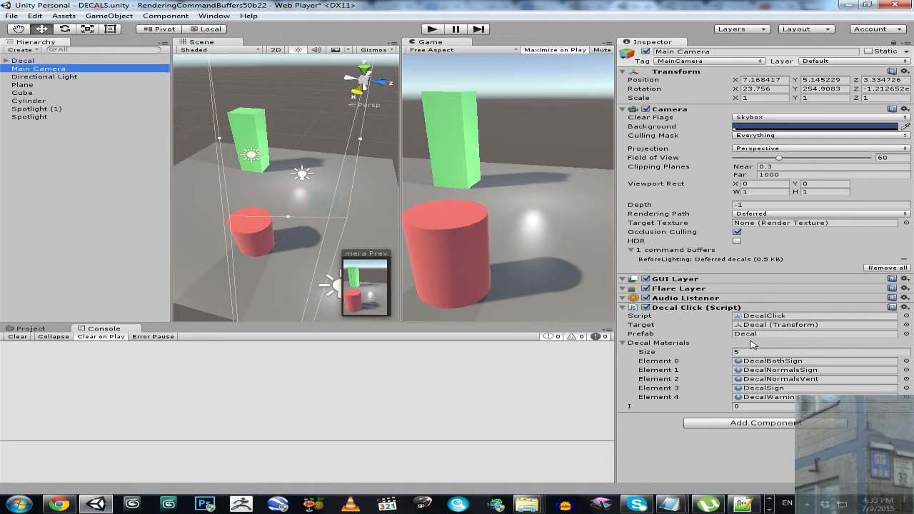
left_click(42, 331)
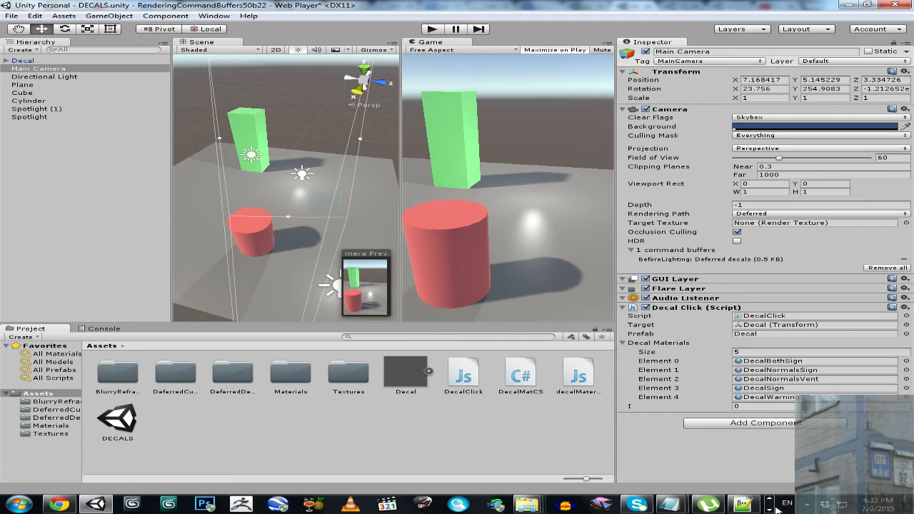
left_click(24, 60)
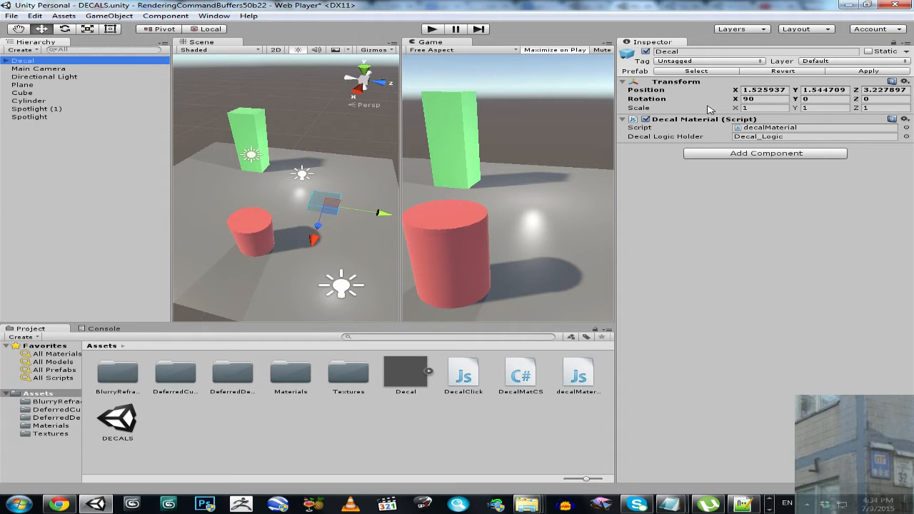
left_click(5, 61)
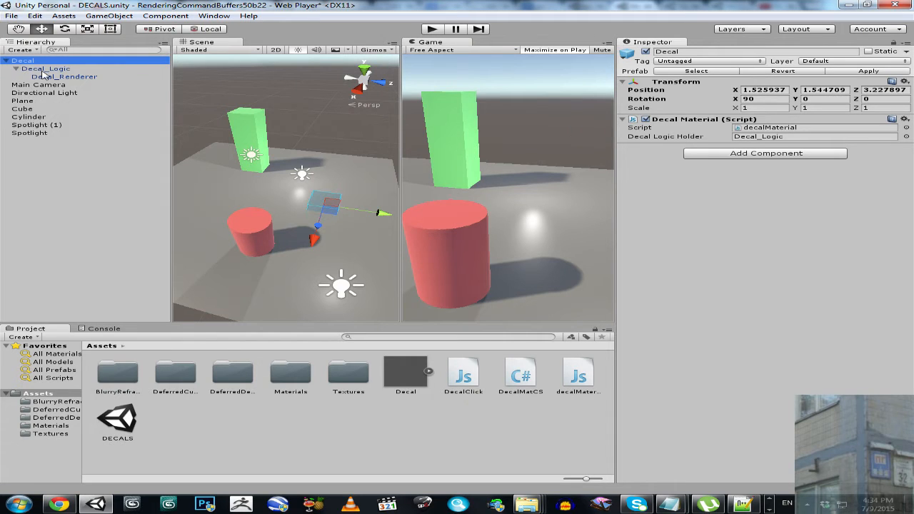
left_click(57, 69)
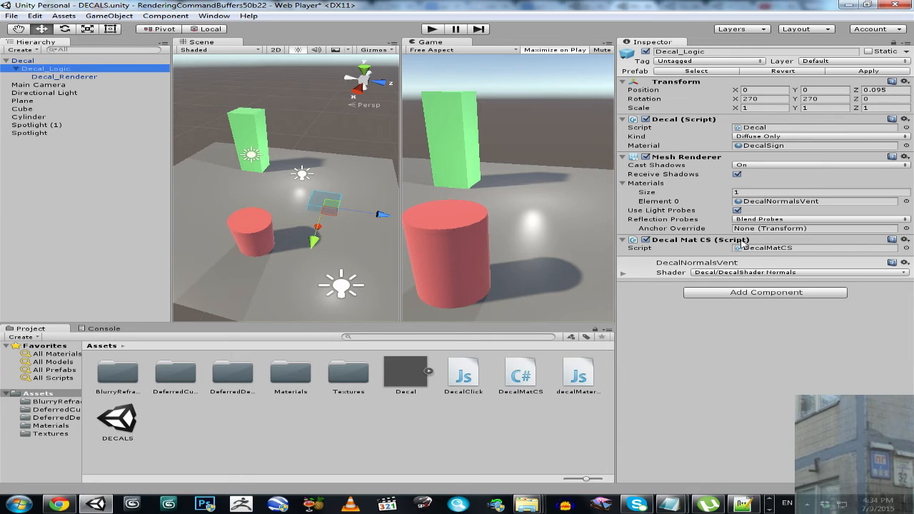
left_click(20, 61)
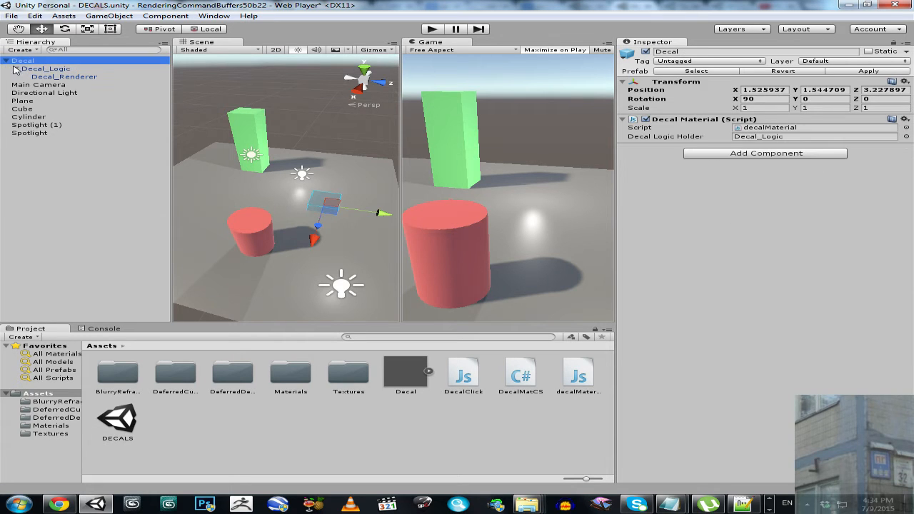
left_click(8, 60)
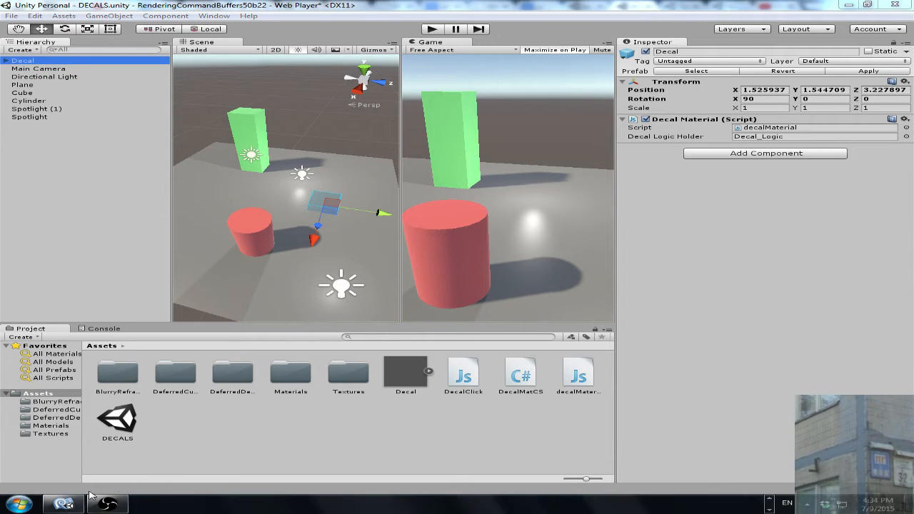
- Switch to MonoDevelop and review the decalMaterial.js, DecalMatCS.cs and DecalClick.js scripts
left_click(63, 504)
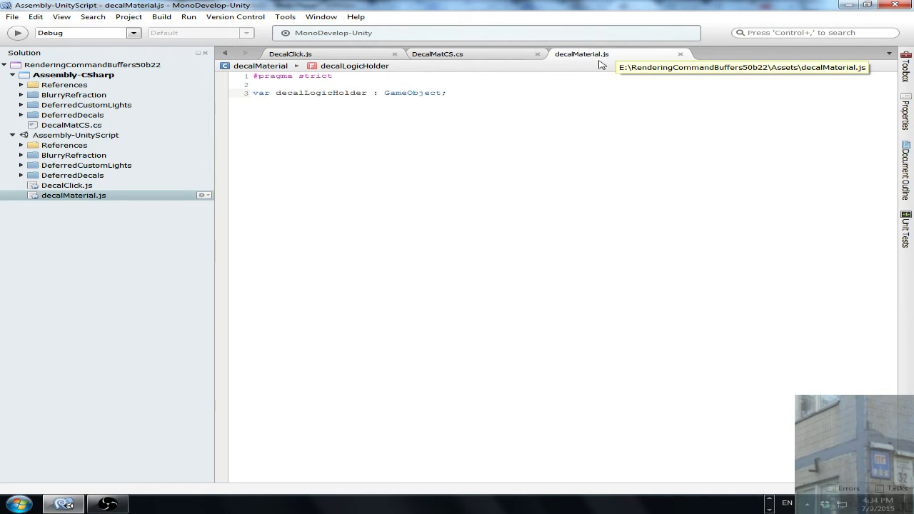
left_click_drag(447, 93, 240, 88)
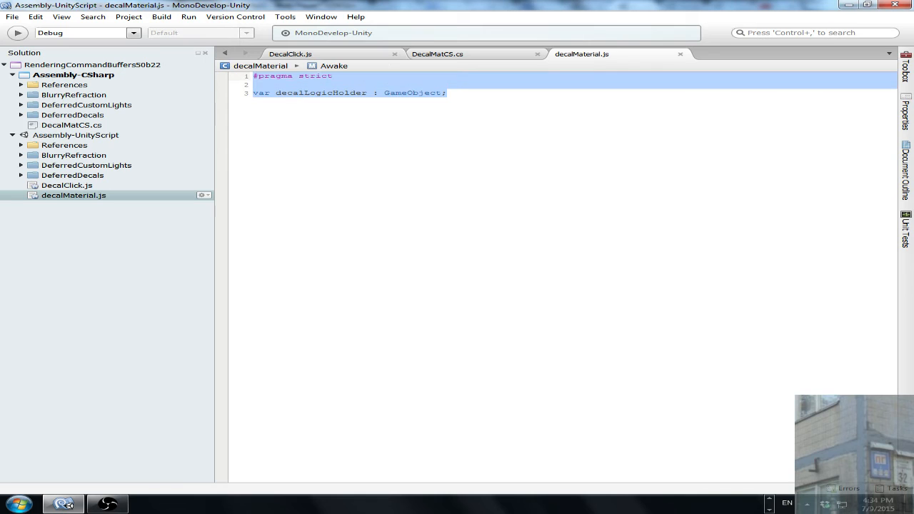
left_click(500, 112)
left_click_drag(255, 92, 240, 74)
key("BackSpace")
key("ctrl+s")
left_click(437, 55)
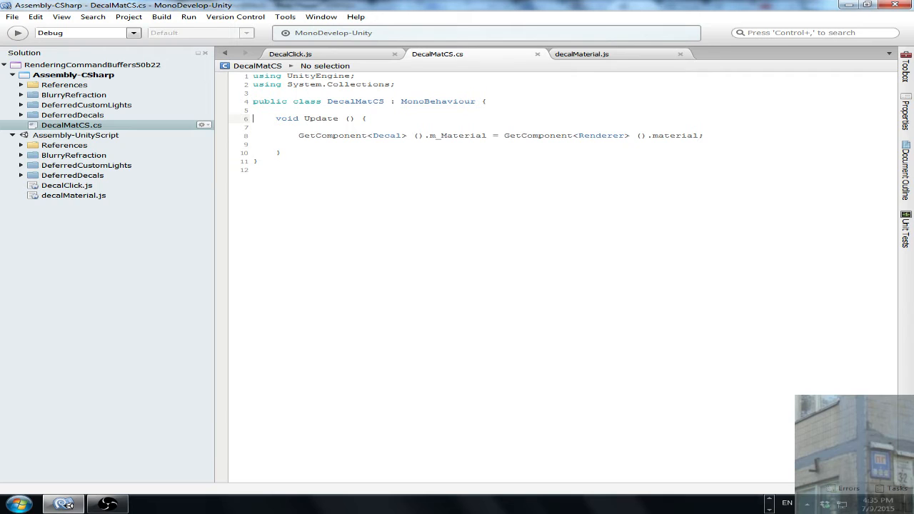
left_click_drag(301, 139, 705, 134)
left_click(293, 54)
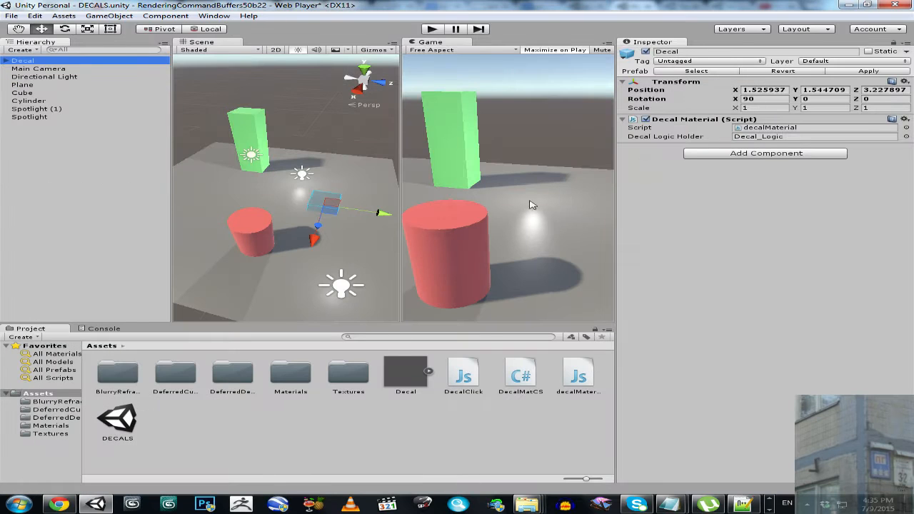
- Run the scene and cycle the decal preview through its materials over the floor, the green box and the red cylinder
left_click(438, 31)
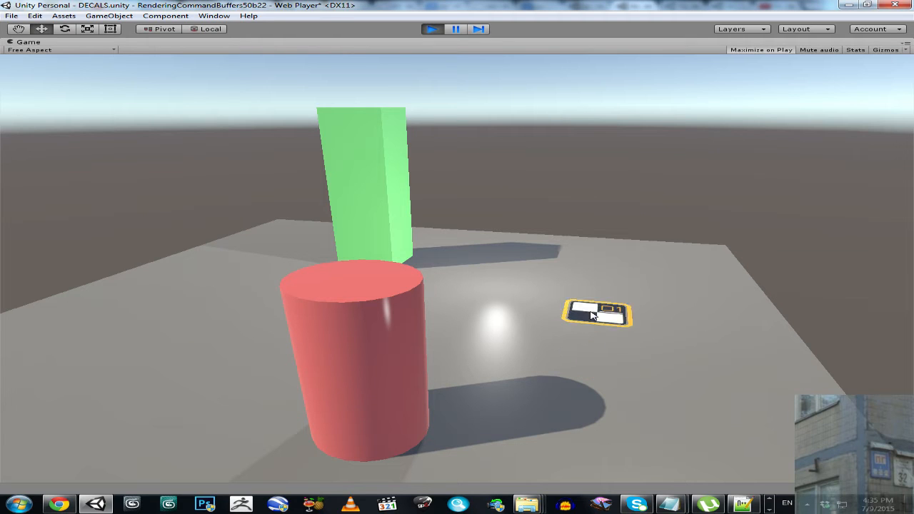
scroll(591, 313, "down", 1)
scroll(591, 313, "up", 1)
scroll(591, 313, "down", 4)
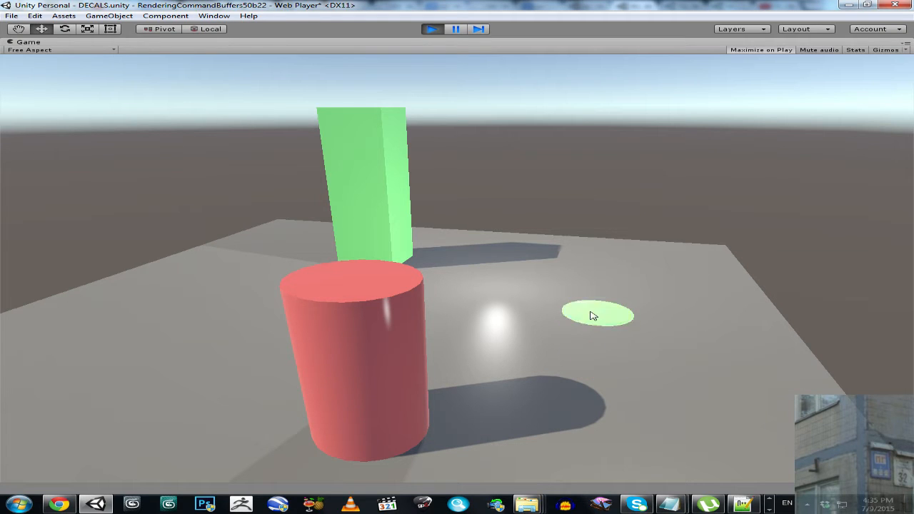
scroll(592, 316, "down", 1)
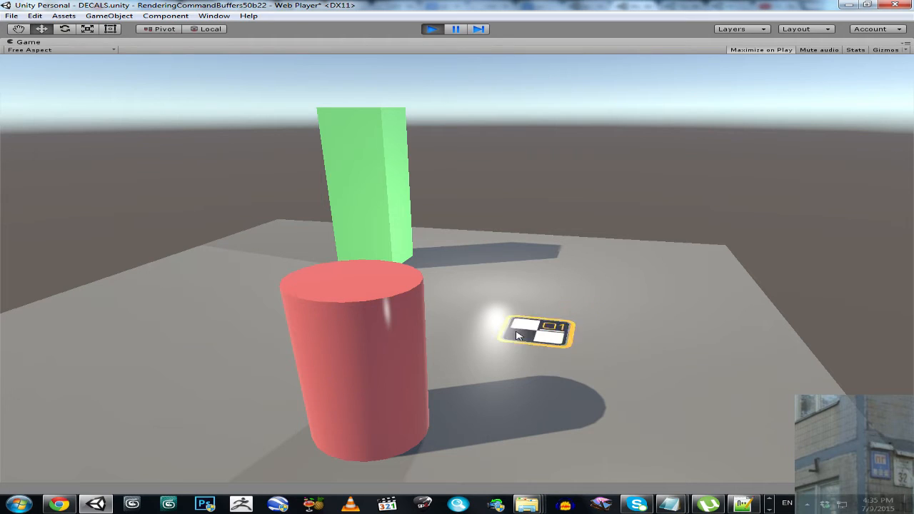
scroll(347, 215, "down", 6)
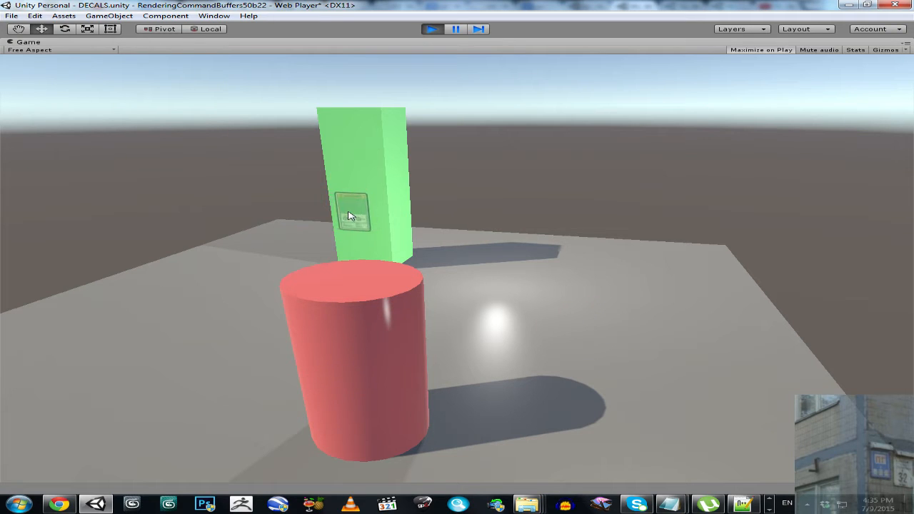
scroll(421, 370, "down", 4)
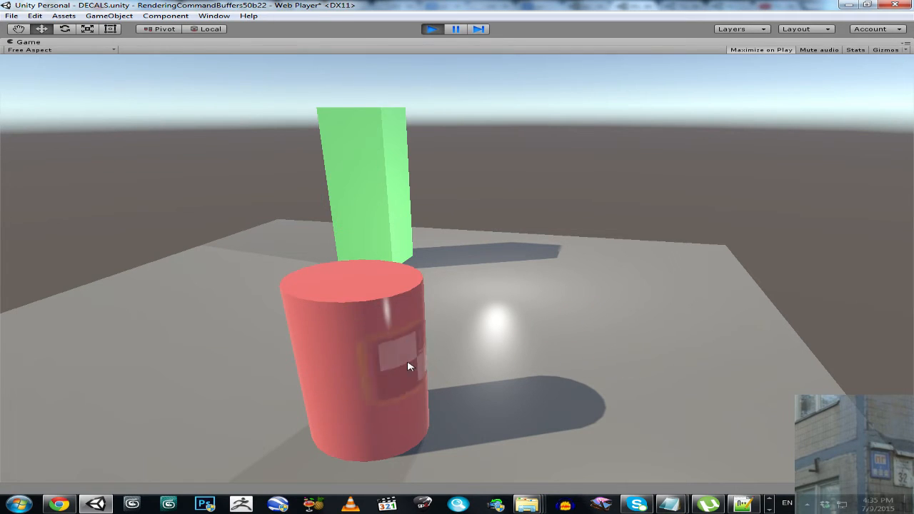
scroll(357, 177, "down", 2)
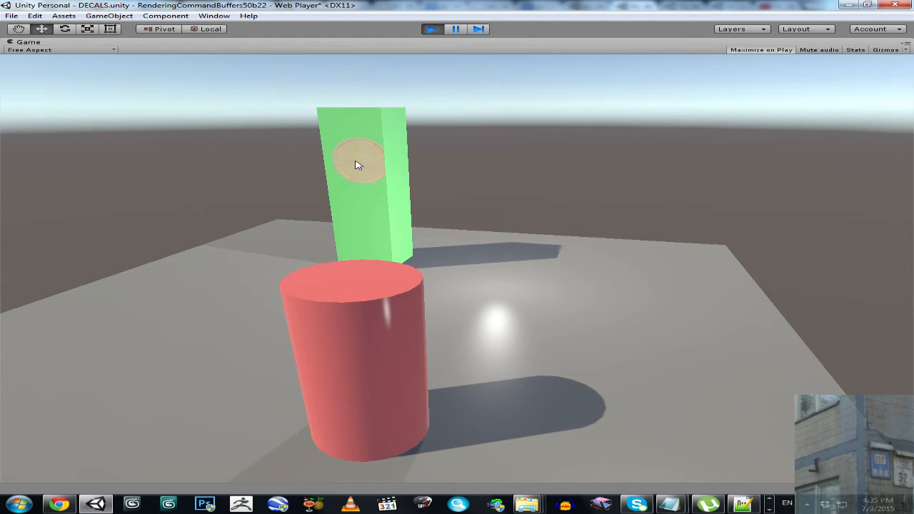
- Place the round decal and the caution sign on the green box's front face and the checkered sign on its side face
left_click(358, 165)
scroll(385, 175, "down", 2)
left_click(398, 178)
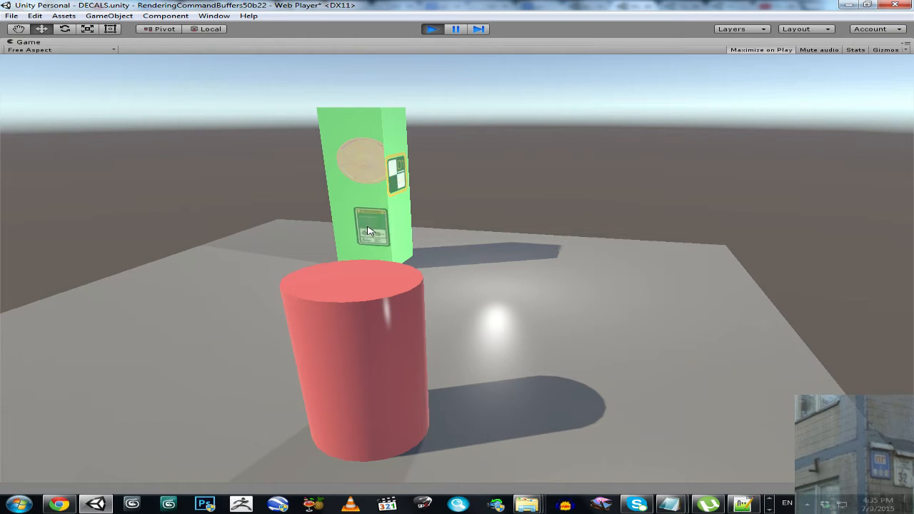
left_click(363, 232)
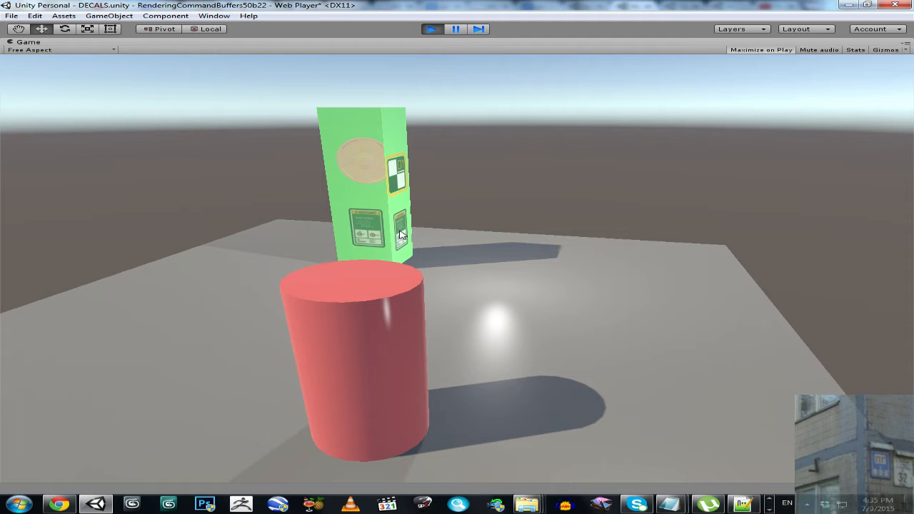
- Pause and resume the running game, and restore the Game view from maximized to the normal layout
left_click(455, 29)
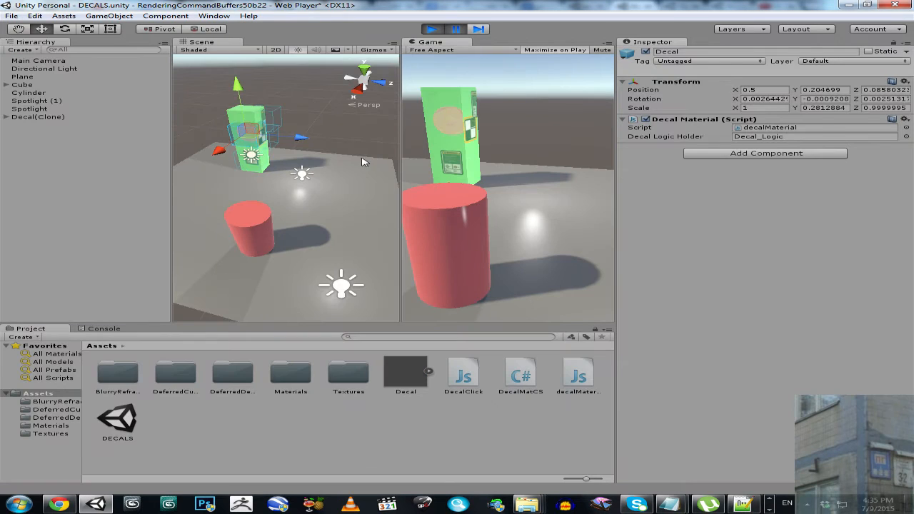
left_click(453, 30)
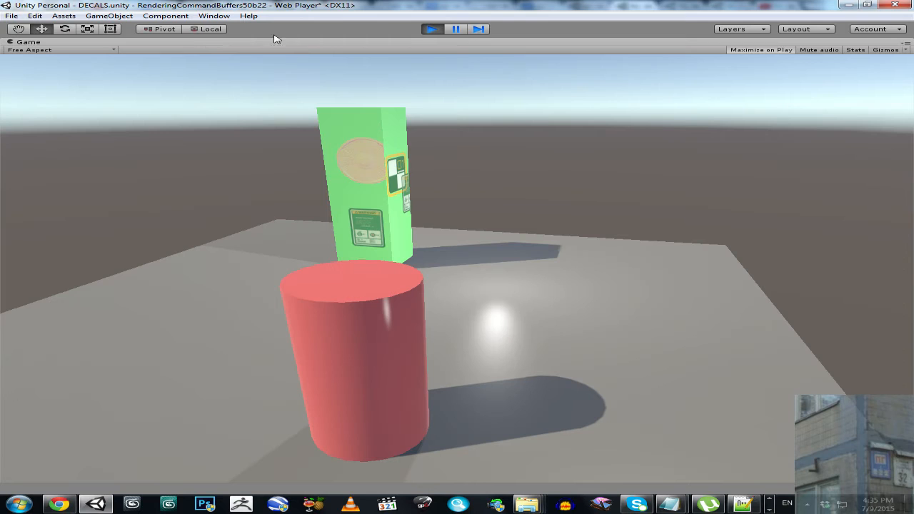
right_click(205, 43)
left_click(218, 48)
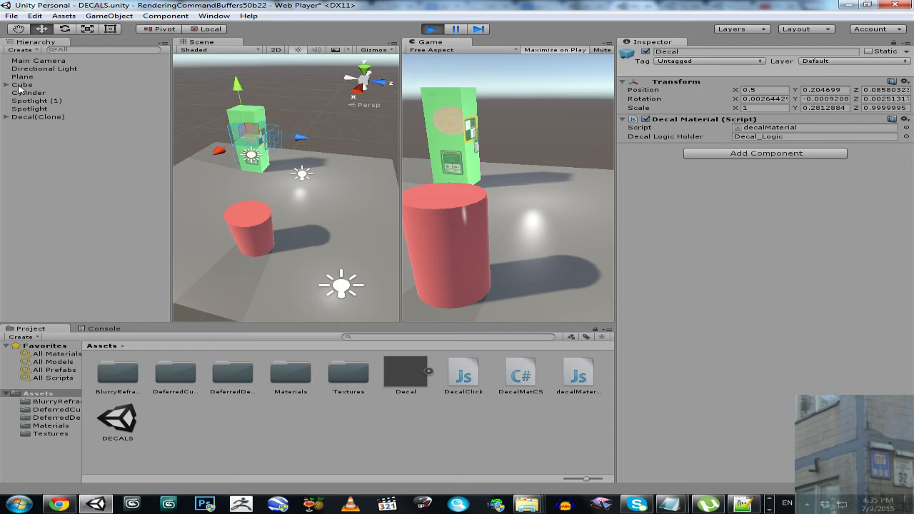
- Move the green cube in the Scene view during play to test that the placed decals follow it
left_click(21, 85)
left_click_drag(243, 103, 226, 17)
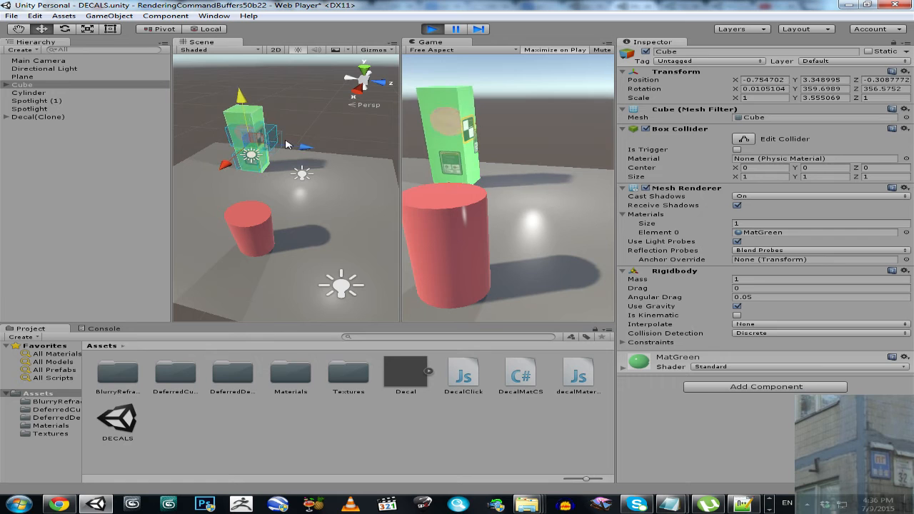
key("w")
right_click_drag(294, 145, 303, 117)
key("w")
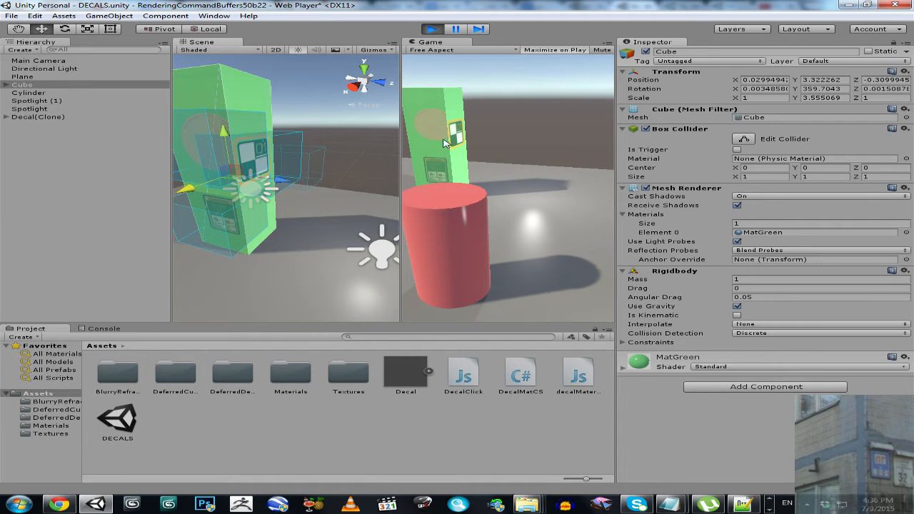
- Slide the green cube along its X axis during play and switch to the Rotate tool
left_click_drag(187, 187, 257, 153)
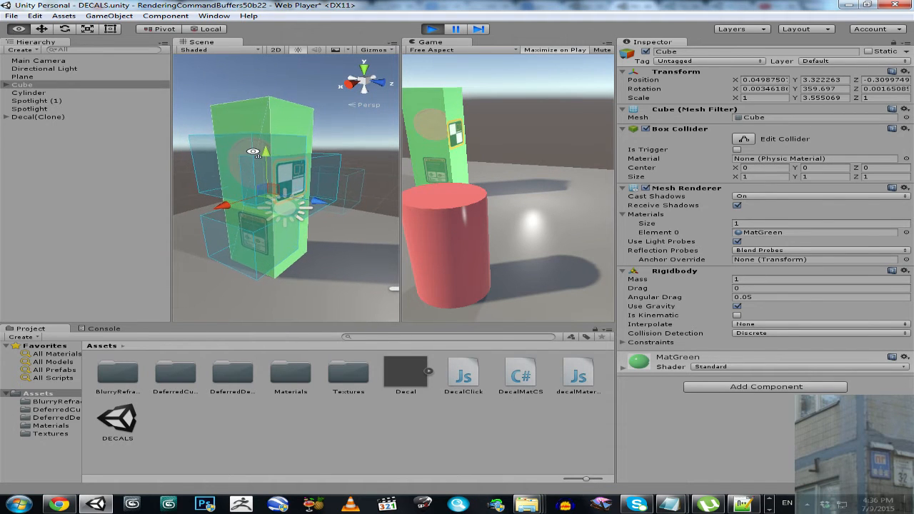
mouse_move(278, 172)
right_mouse_down("alt")
mouse_move(288, 182)
mouse_move(270, 174)
right_mouse_up("alt")
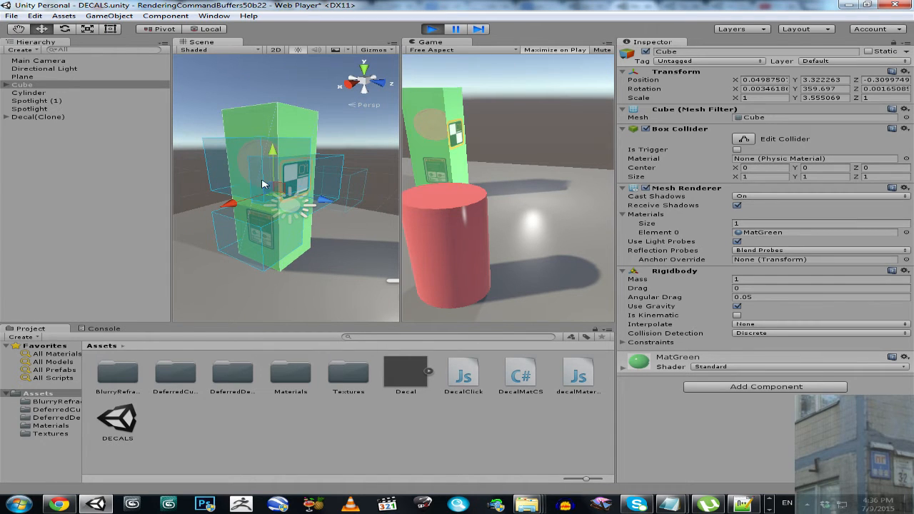
mouse_move(232, 207)
left_mouse_down()
mouse_move(207, 213)
mouse_move(217, 213)
left_mouse_up()
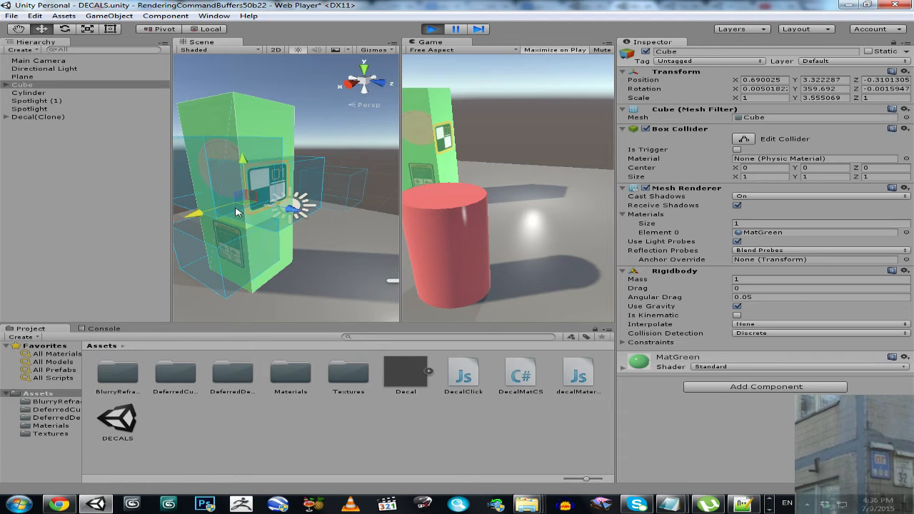
right_click_drag(237, 209, 210, 209)
mouse_move(230, 209)
left_mouse_down()
mouse_move(264, 162)
mouse_move(327, 116)
mouse_move(244, 188)
mouse_move(241, 206)
left_mouse_up()
left_click(64, 29)
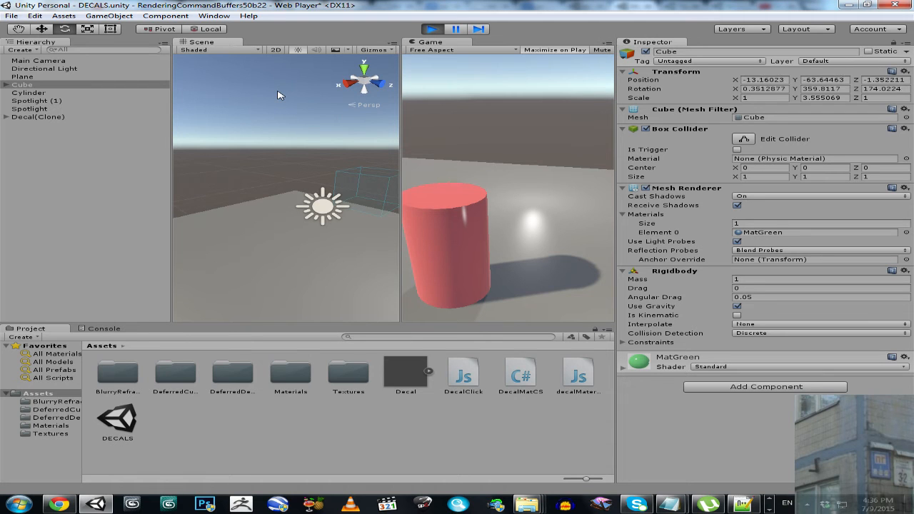
- Maximize the running Game view, pause it, and trace the Console's position errors to the Cylinder object
right_click(435, 42)
left_click(451, 48)
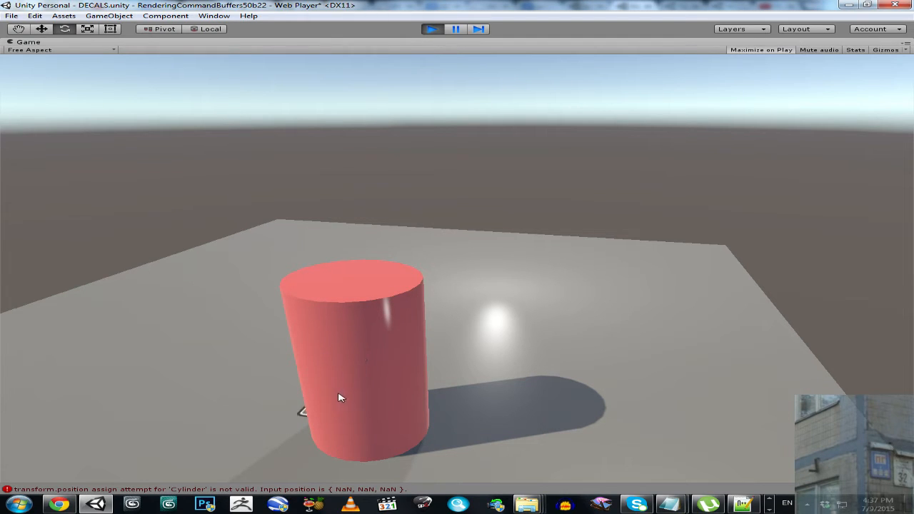
left_click(457, 28)
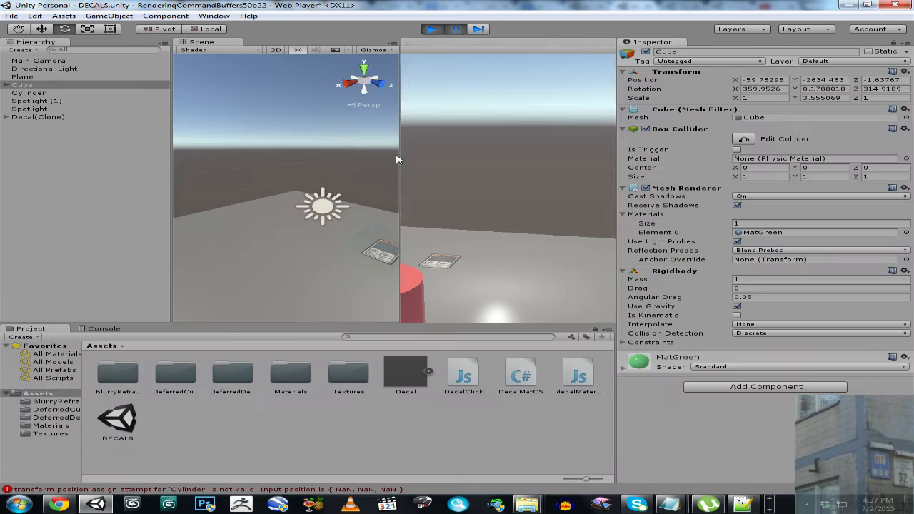
left_click(104, 328)
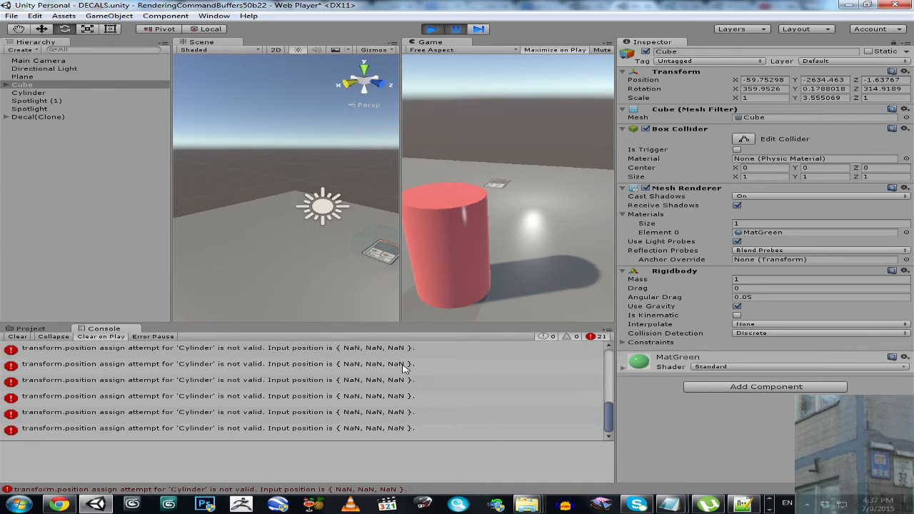
left_click(171, 367)
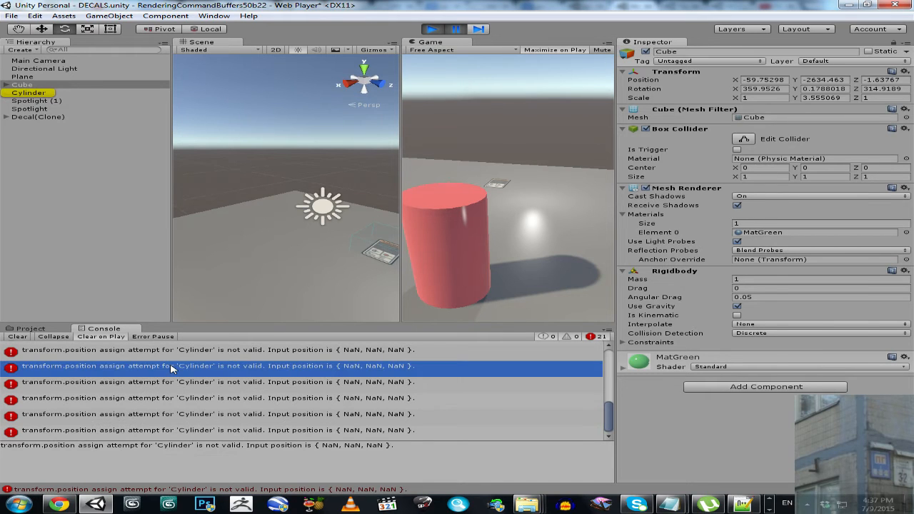
left_click(29, 93)
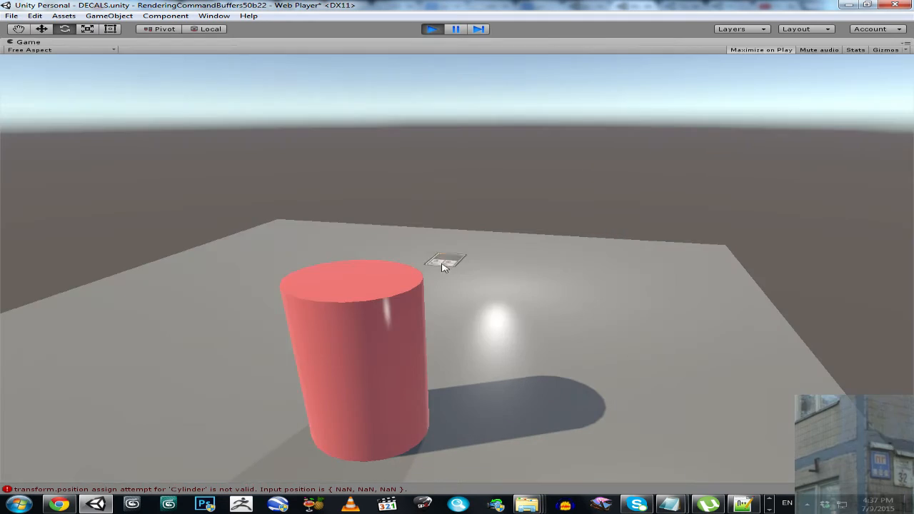
- Pause and resume the running game, and restart play to retest decals on the red cylinder
left_click(456, 30)
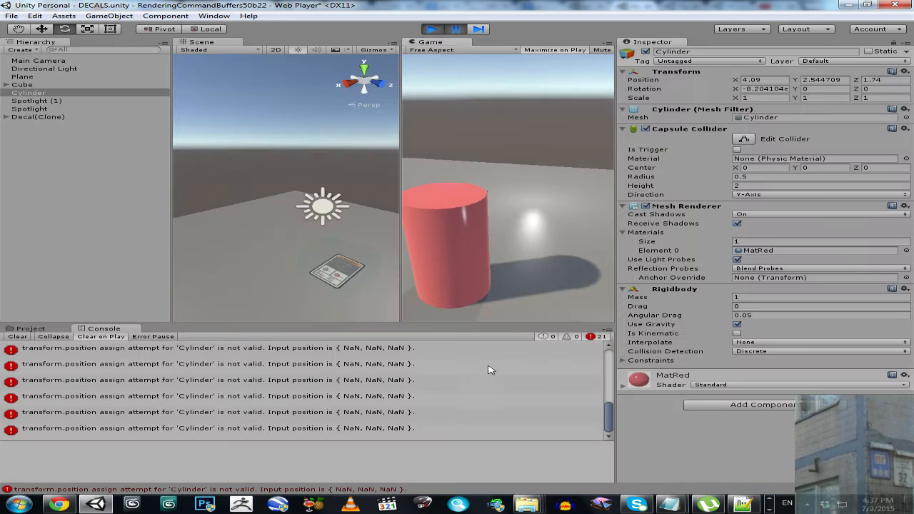
left_click(456, 29)
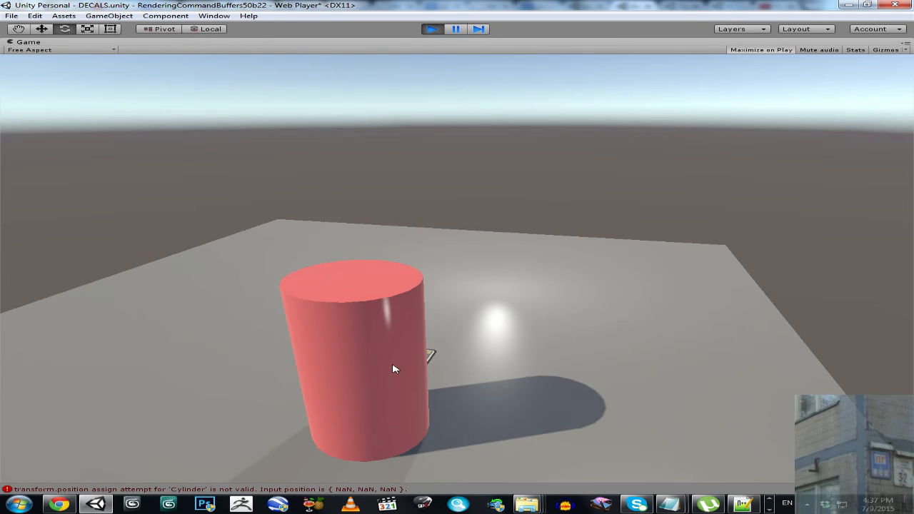
left_click(431, 30)
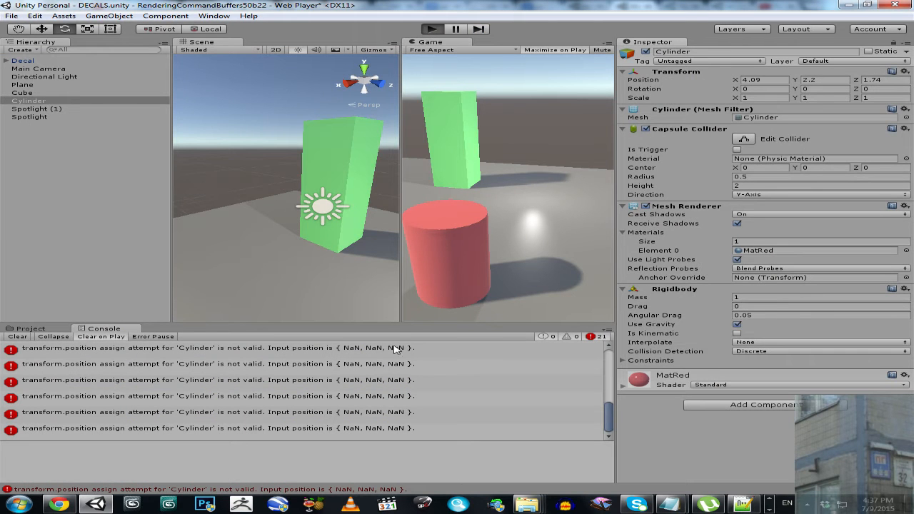
key("ctrl+p")
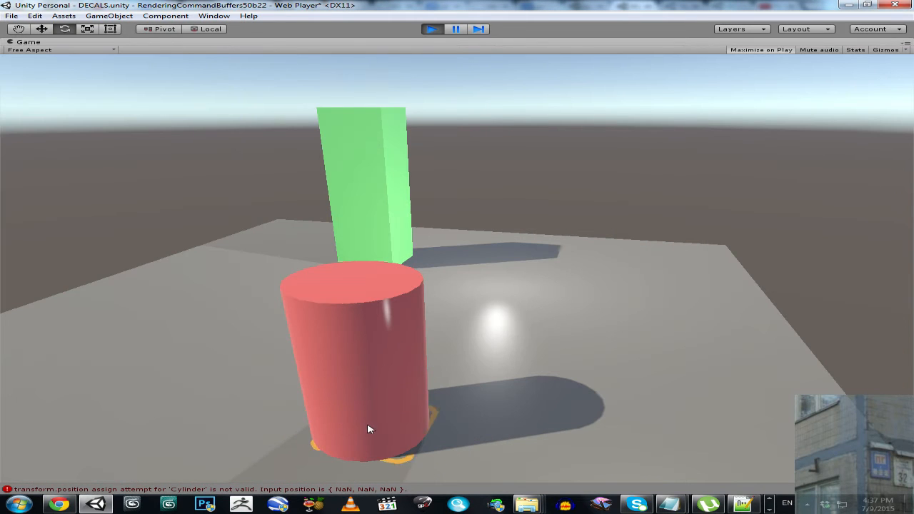
- Stop the game, clear the Console messages, and leave the Cube deselected
left_click(432, 30)
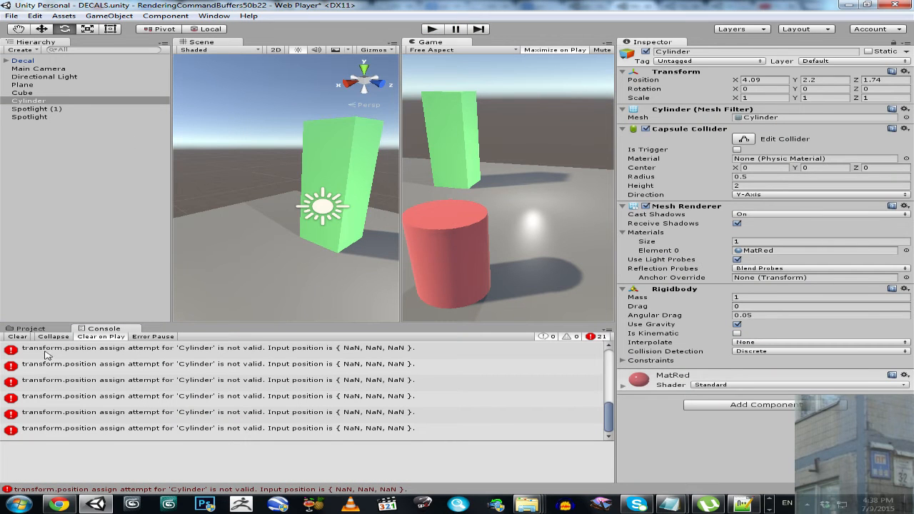
left_click(22, 93)
left_click(23, 337)
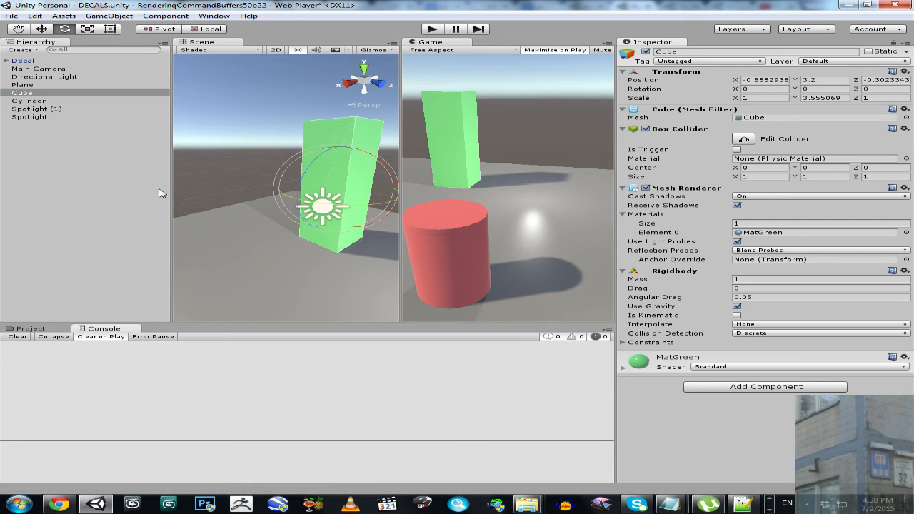
left_click(230, 162)
- Run the scene, place the checkered decal on the red cylinder's side, and briefly pause to check the Console
left_click(432, 30)
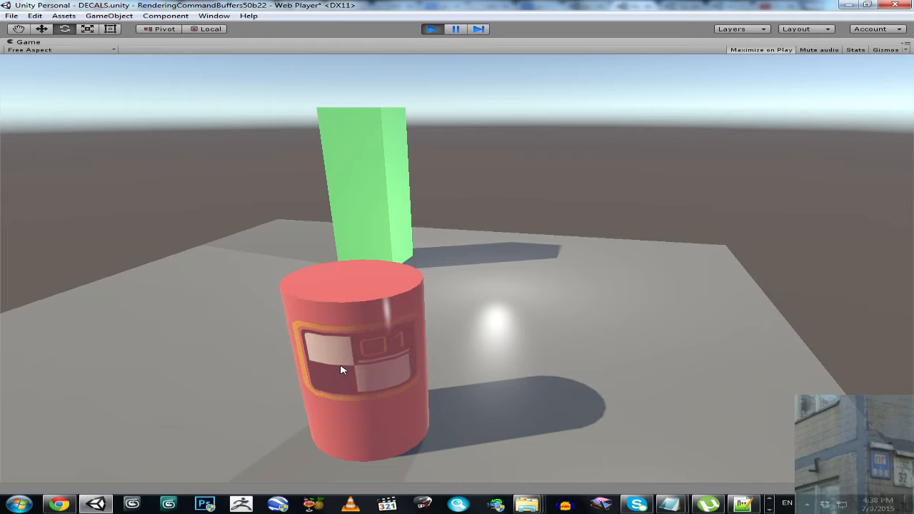
left_click(455, 30)
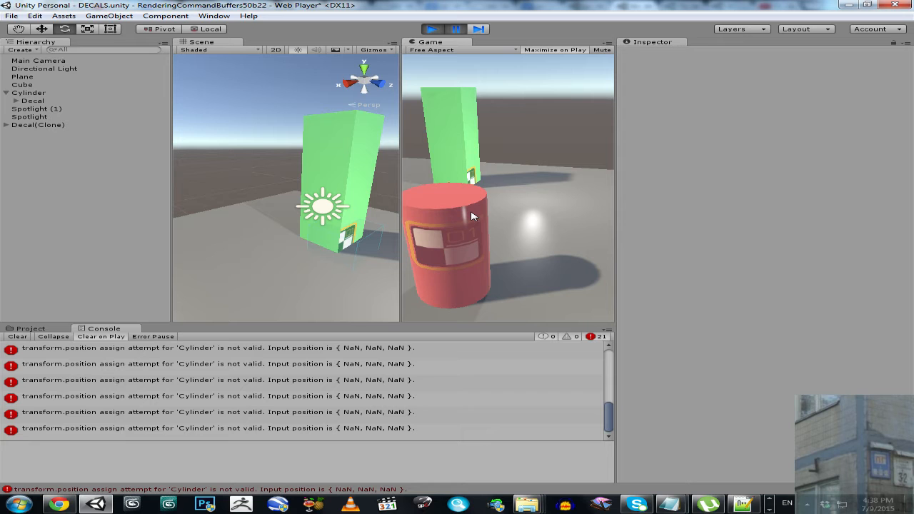
left_click(456, 30)
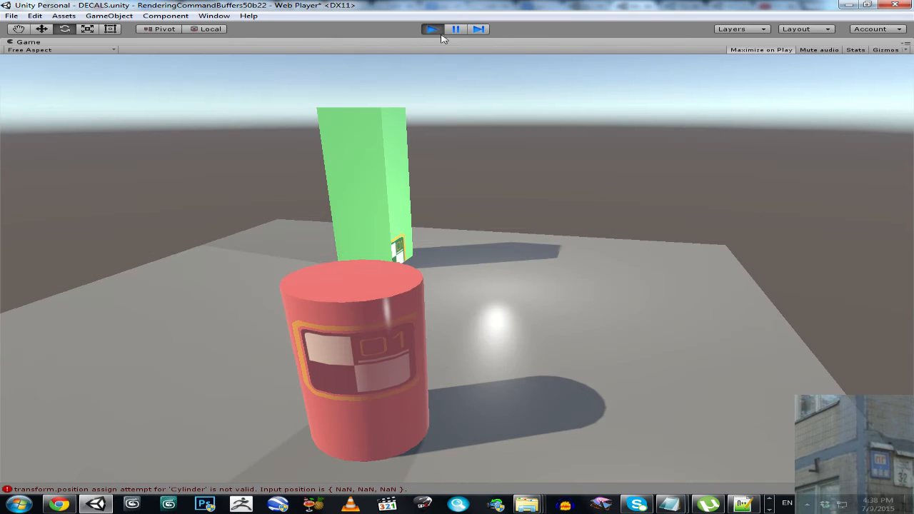
- Restore the Game view to the normal layout and remove the Rigidbody component from the Cylinder during play
right_click(380, 45)
left_click(390, 49)
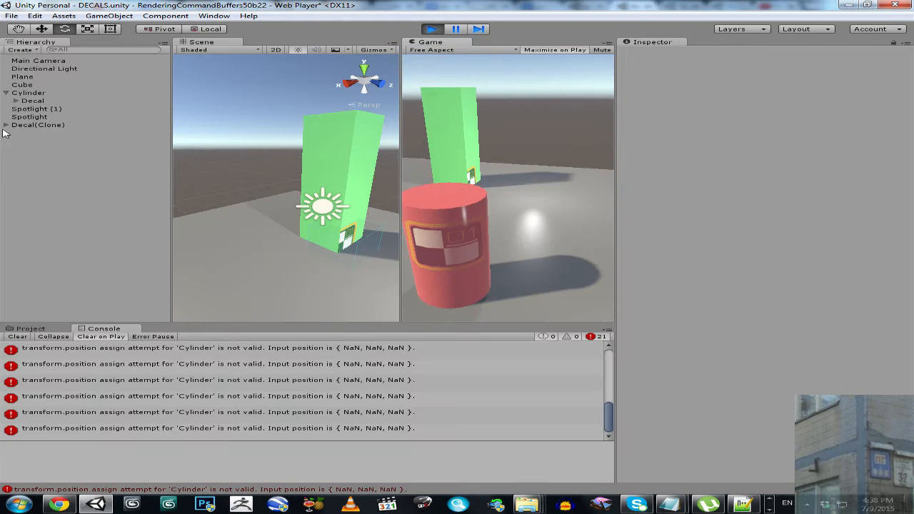
left_click(32, 93)
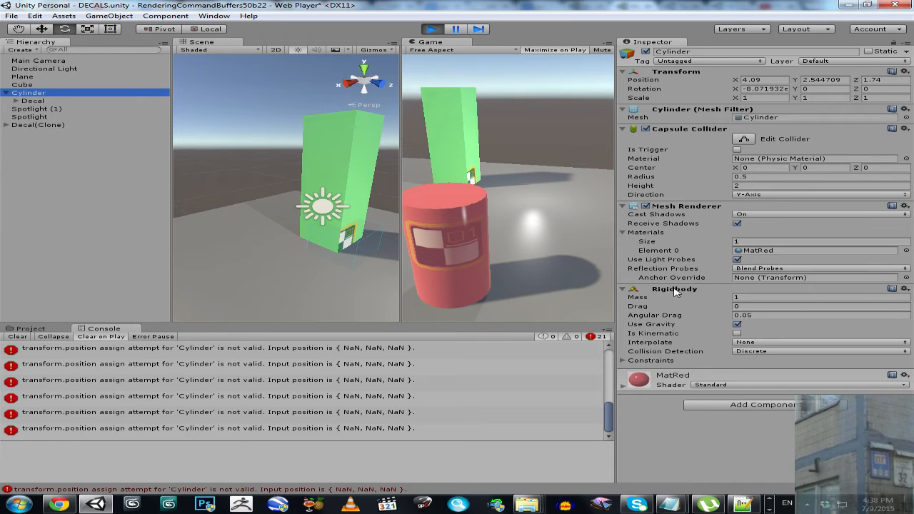
right_click(676, 291)
left_click(708, 333)
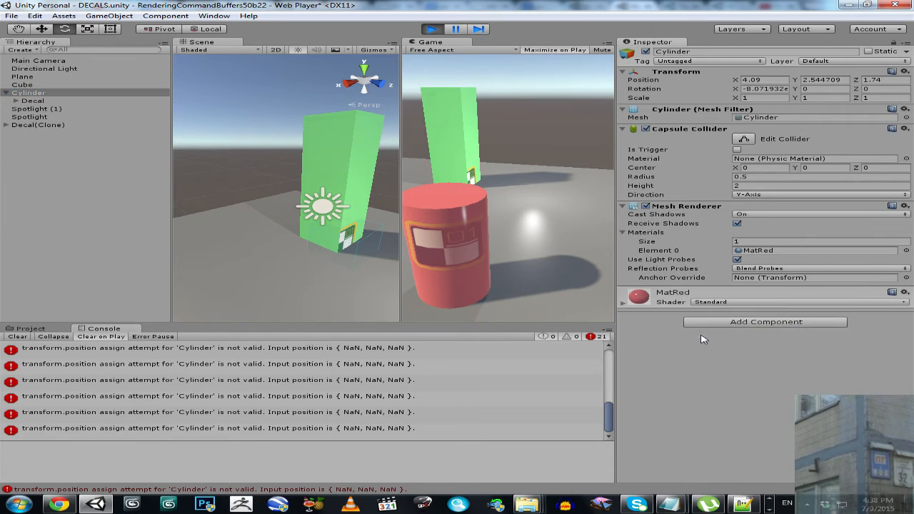
- Move the Cylinder along its X and Y axes to about X 3.98 and Y 3.09 to test its attached decal
key("s")
right_click_drag(328, 147, 158, 182)
key("w")
left_click_drag(244, 226, 276, 237)
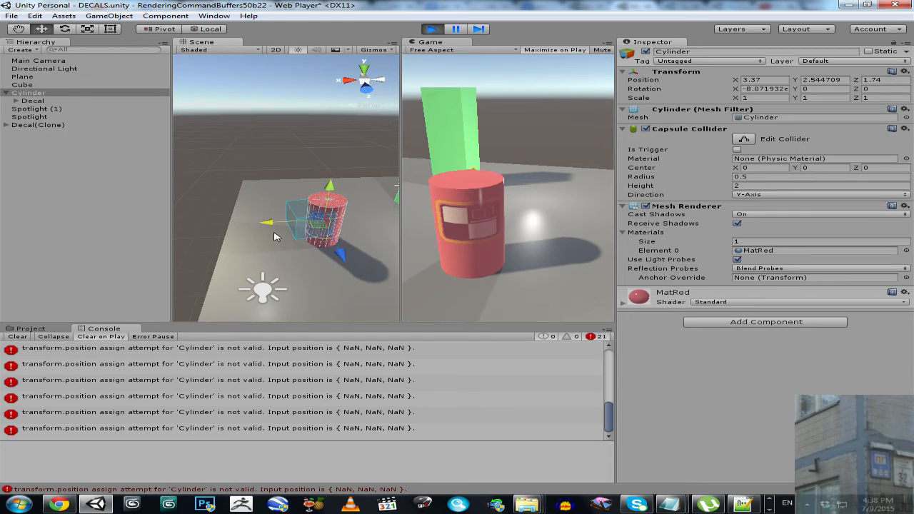
left_click_drag(330, 198, 334, 189)
left_click_drag(278, 215, 259, 230)
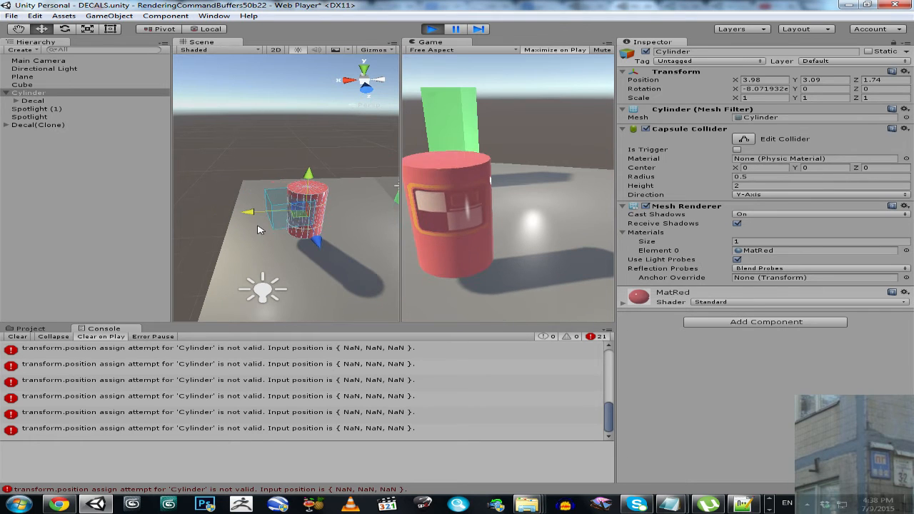
- Add a Rigidbody component back to the Cylinder and maximize the Game view
left_click(723, 322)
left_click(713, 359)
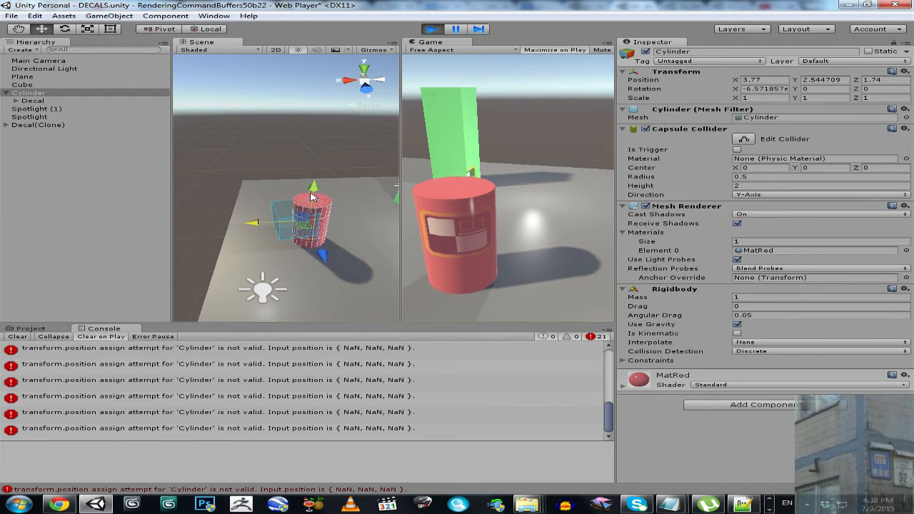
right_click(453, 44)
left_click(477, 51)
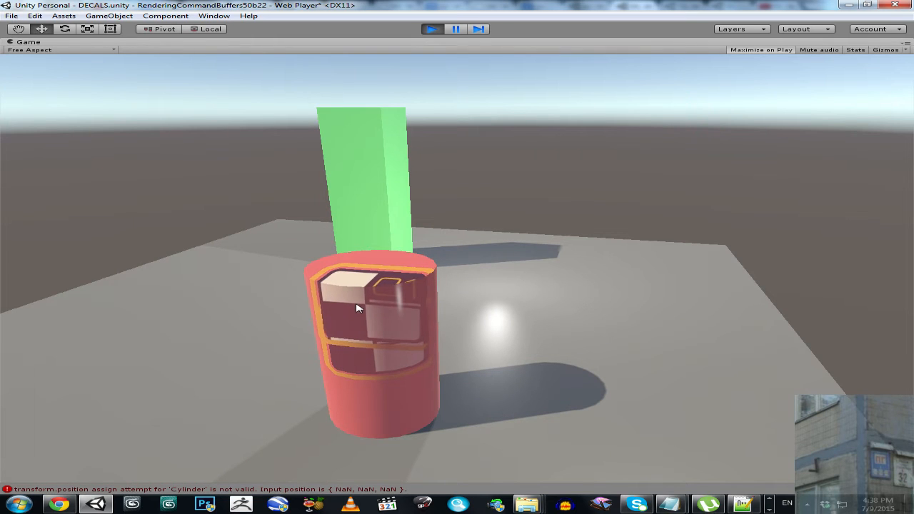
- Place the caution sign decal on the cylinder's top, pausing before and after to compare the Console error count
left_click(455, 29)
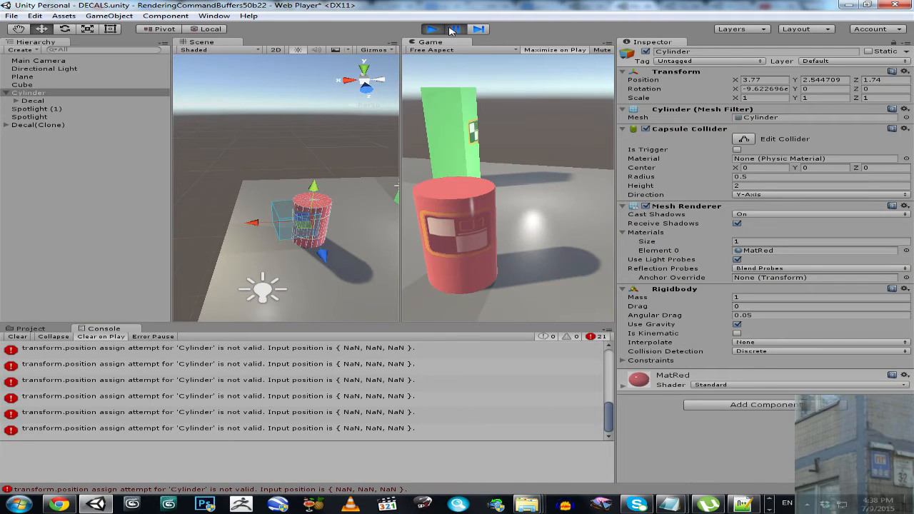
left_click(450, 29)
left_click(456, 29)
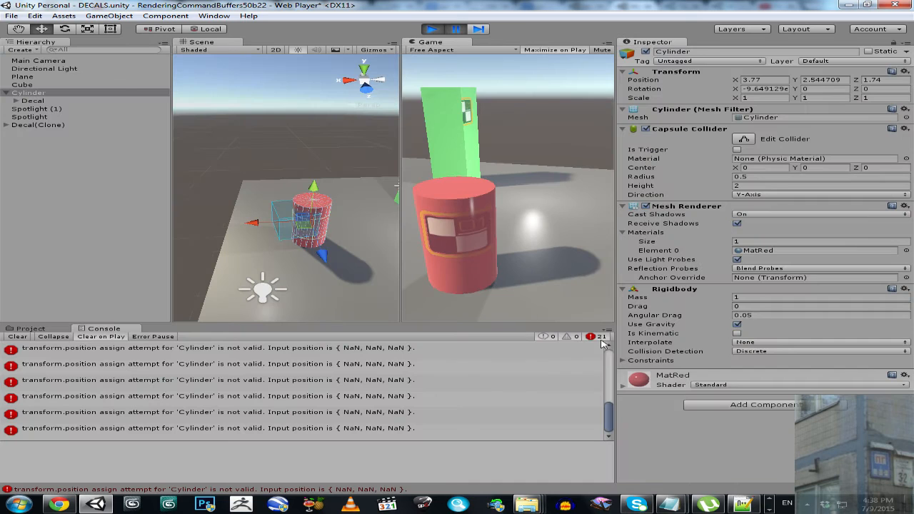
left_click(455, 29)
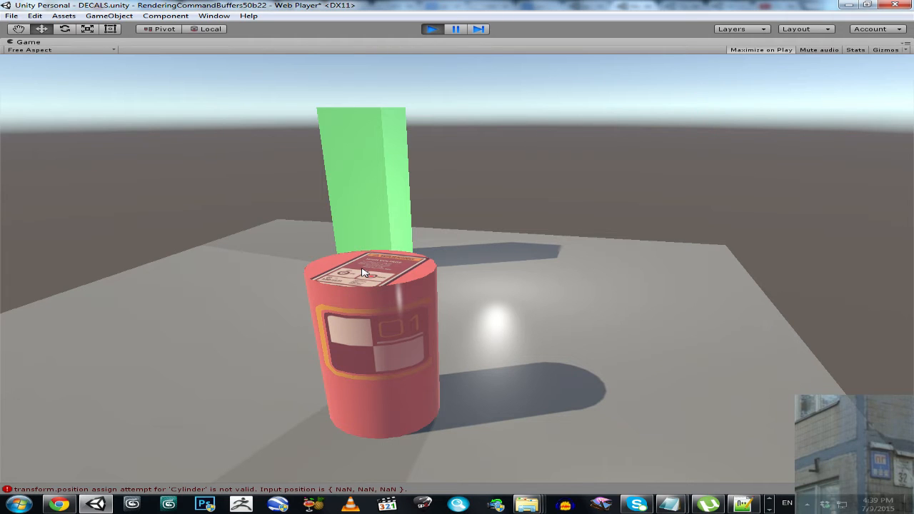
left_click(456, 29)
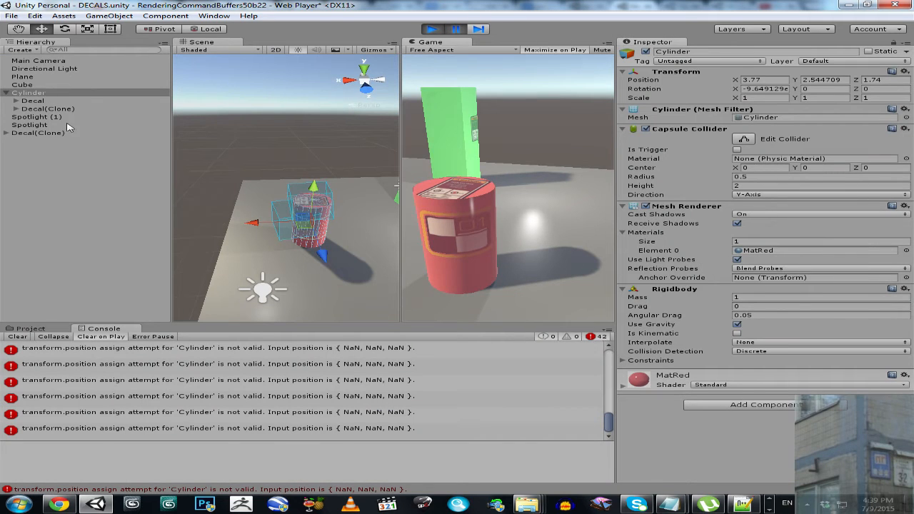
- Remove the Rigidbody component from the Cylinder again and resume the game
right_click(662, 289)
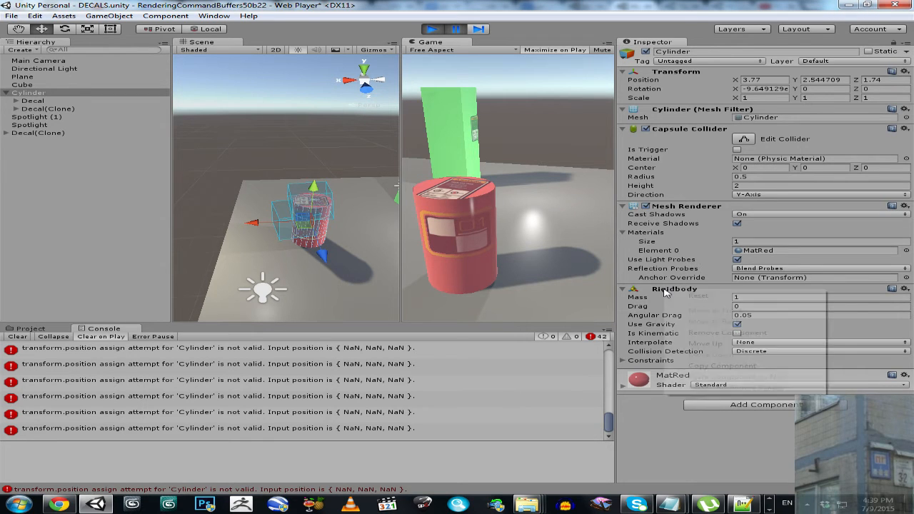
left_click(697, 323)
left_click(454, 30)
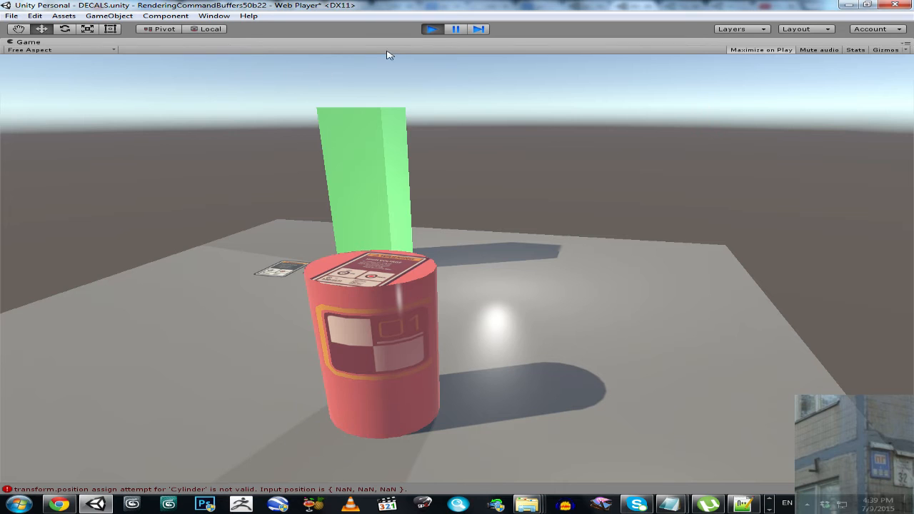
- Pause and resume the game to check the Console error count, and switch the decal preview to the round decal
left_click(456, 30)
left_click(455, 30)
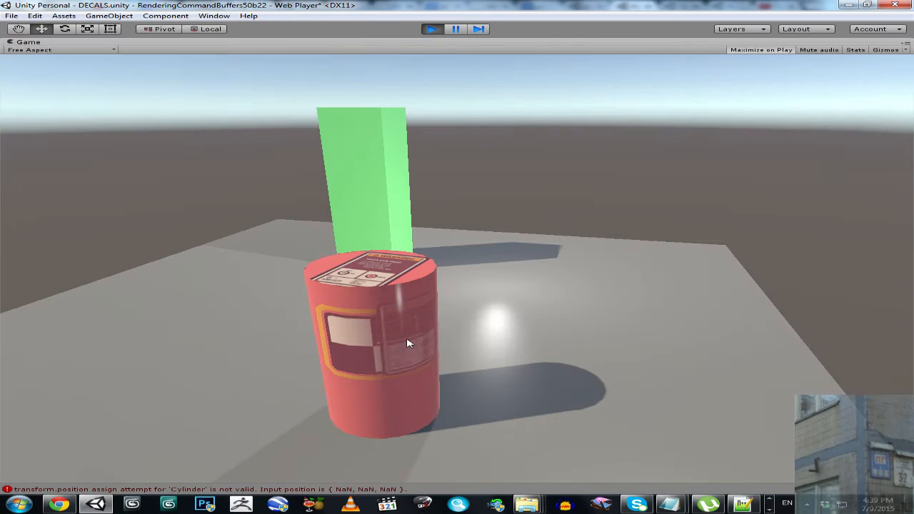
left_click(456, 30)
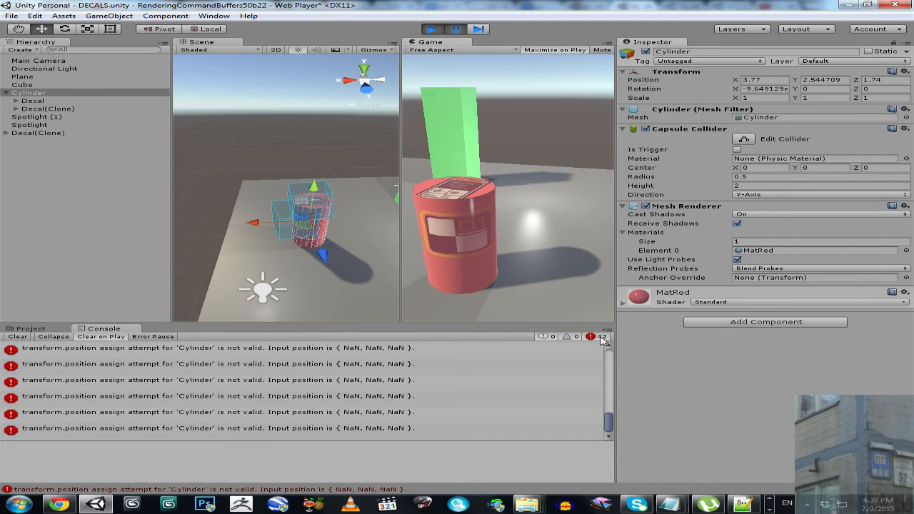
left_click(456, 30)
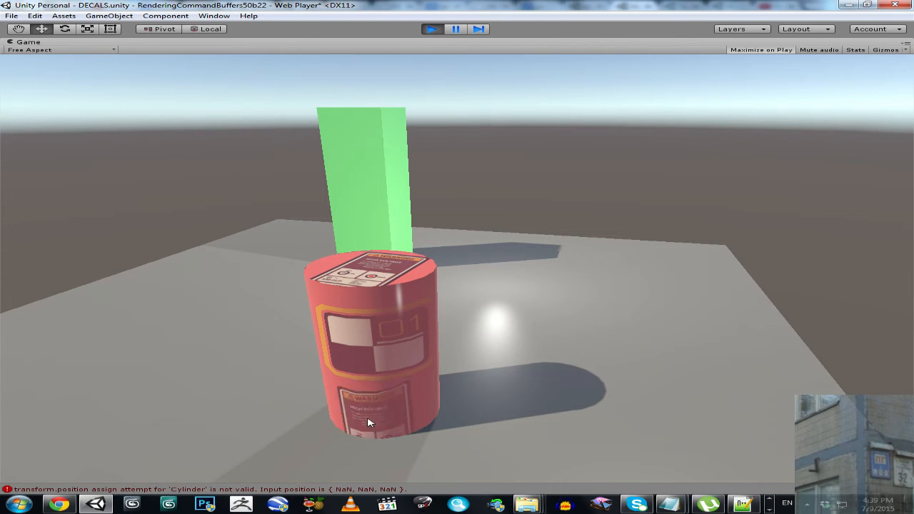
scroll(371, 416, "down", 2)
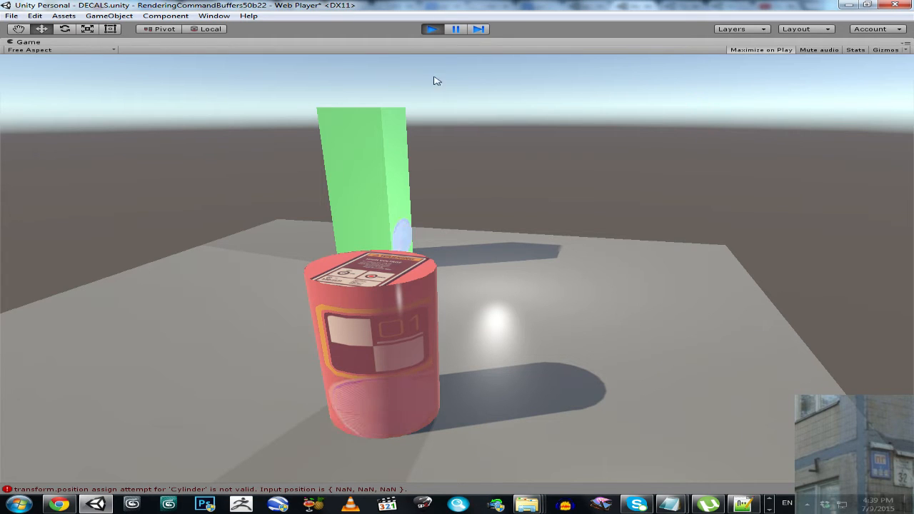
- Pause the game to check the Console error count, and resume it
left_click(456, 29)
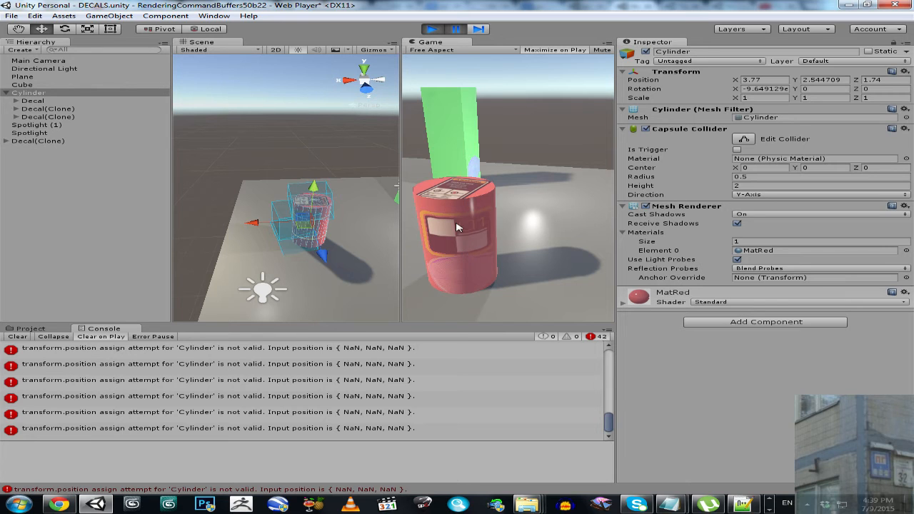
left_click(460, 28)
right_click(211, 41)
left_click(216, 46)
- Move the Cylinder along the X axis to 2.41 in the running scene and view its attached decals from several angles
right_click_drag(282, 223, 300, 223)
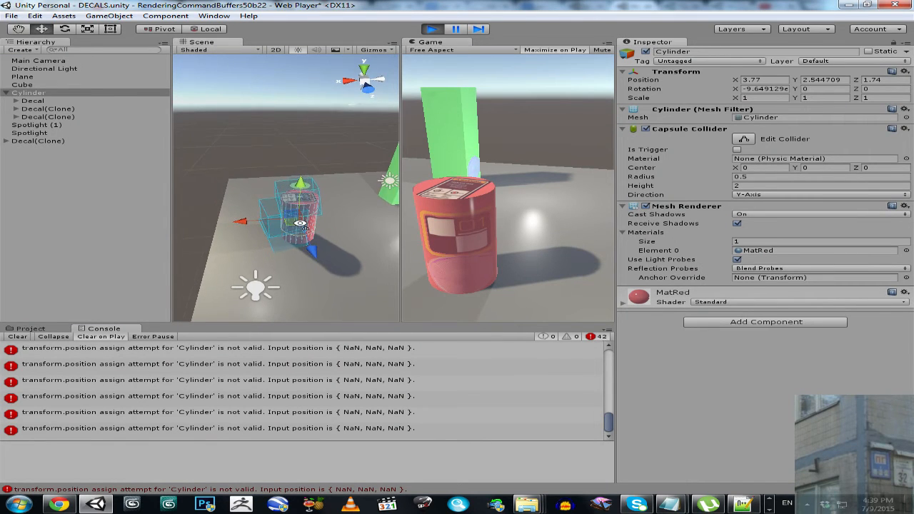
left_click_drag(250, 226, 389, 223)
key("w")
right_click_drag(388, 223, 461, 224)
key("s")
key("w")
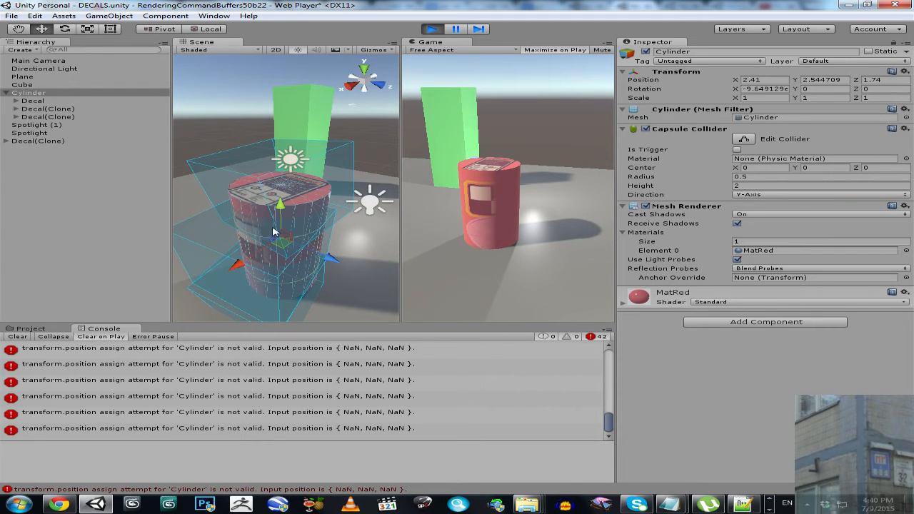
key("s")
right_click_drag(285, 210, 277, 214)
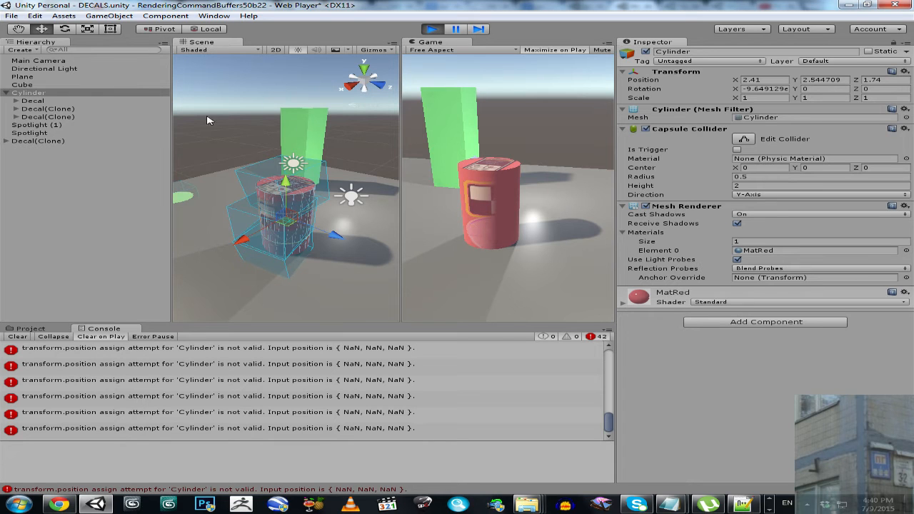
- Collapse the Cylinder's children in the hierarchy, and select the Cube to view it in the scene
left_click(6, 93)
left_click(21, 84)
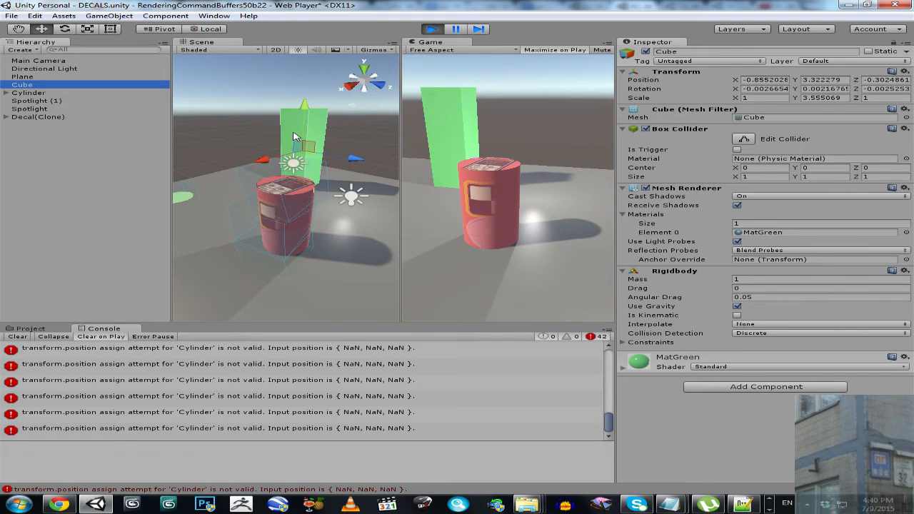
key("w")
right_click_drag(307, 143, 306, 173)
key("s")
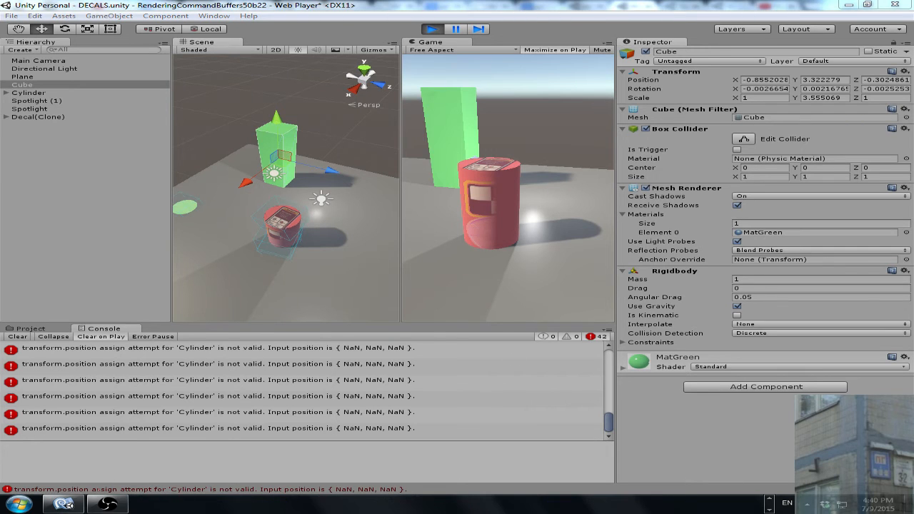
- Switch to MonoDevelop to examine the target variable in DecalClick.js, and return to Unity
left_click(69, 504)
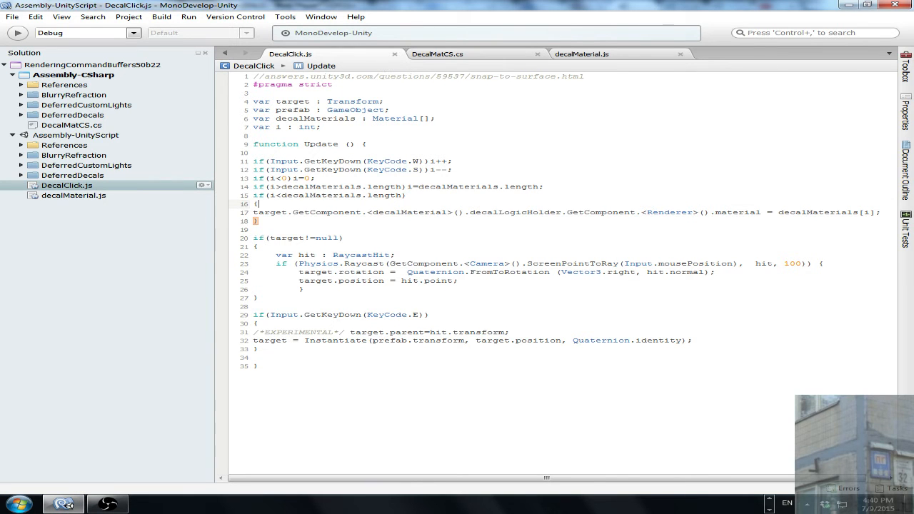
left_click_drag(276, 102, 309, 100)
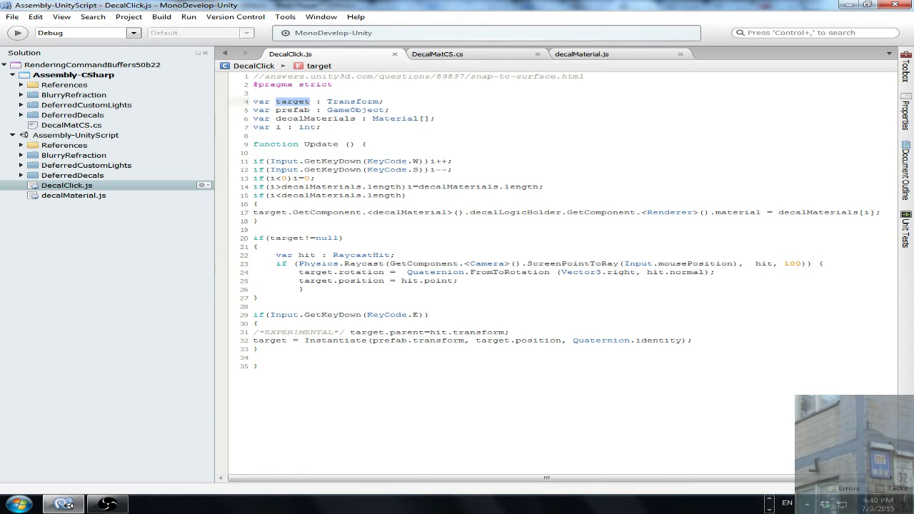
left_click(848, 5)
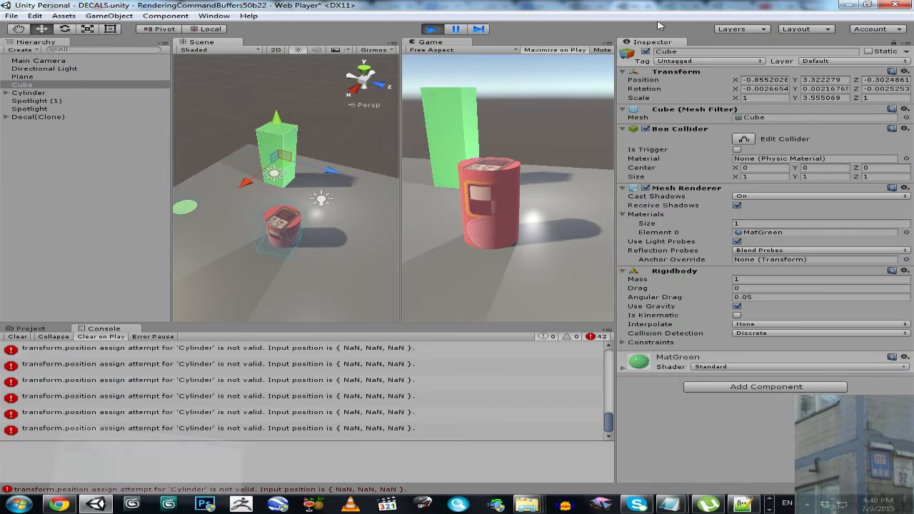
- Show the project assets, stop the game and delete the Decal object from the scene
left_click(32, 329)
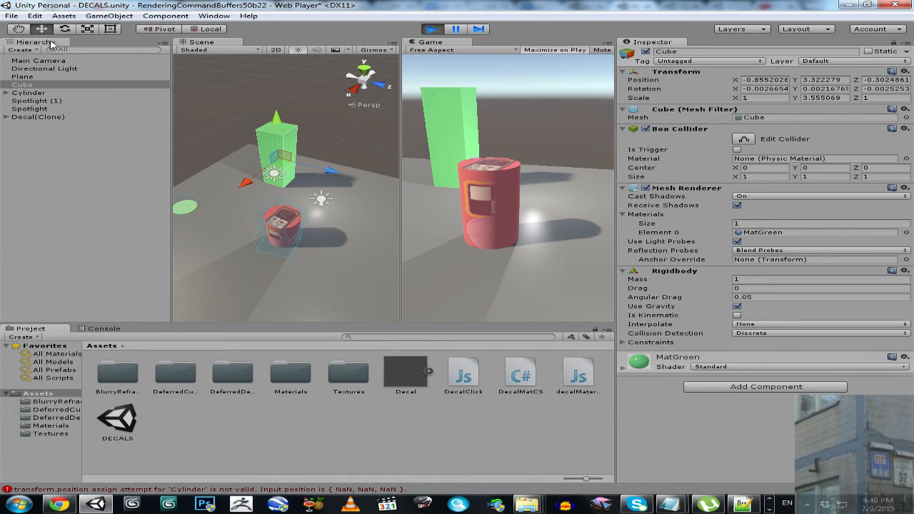
left_click(13, 16)
left_click(433, 31)
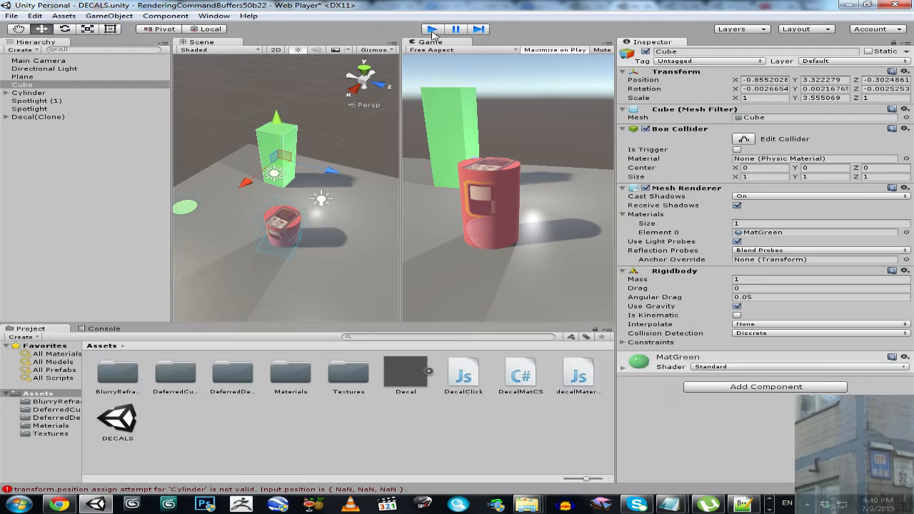
left_click(12, 17)
left_click(34, 55)
left_click(28, 63)
key("Delete")
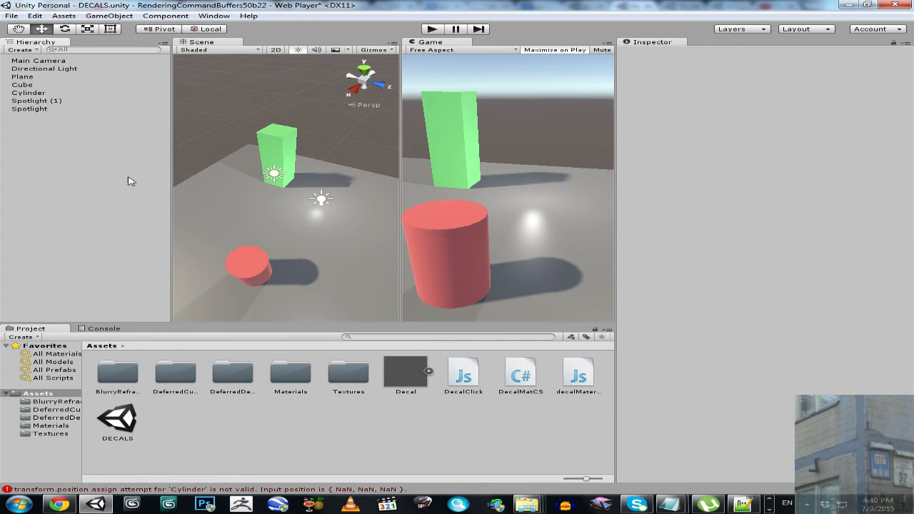
- Look through the spotlights and Cube, and remove the Rigidbody component from the Cylinder
left_click(26, 108)
left_click(28, 101)
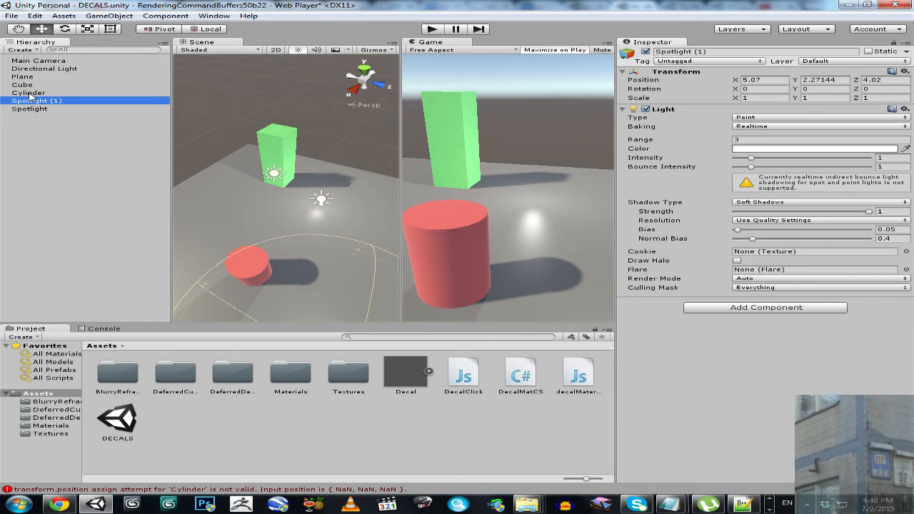
left_click(28, 93)
left_click(23, 84)
left_click(29, 93)
right_click(659, 295)
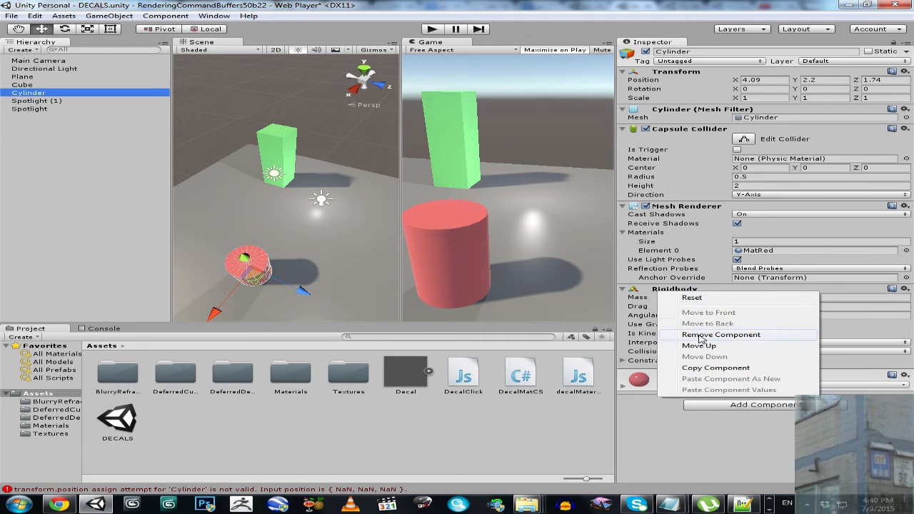
left_click(704, 333)
- Review the components from the Cube up to the Main Camera's Decal Click script, and clear the Console errors
left_click(22, 86)
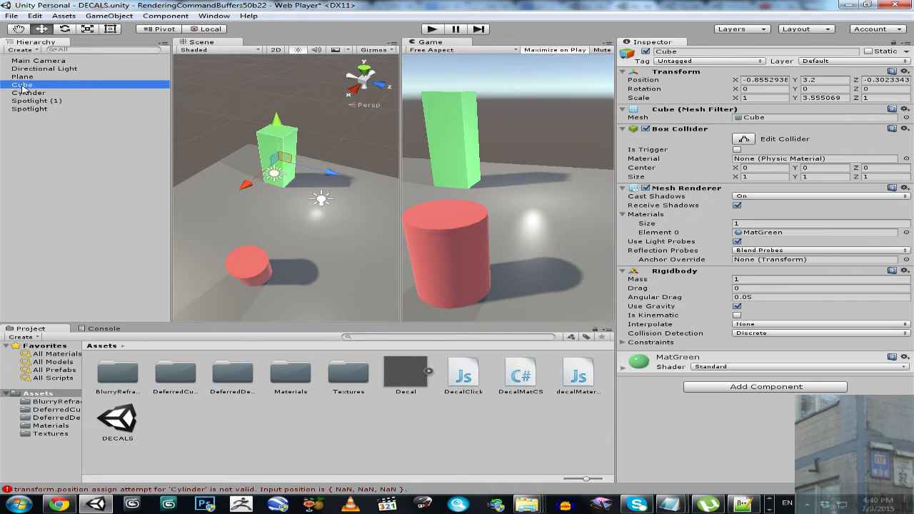
left_click(22, 77)
left_click(25, 69)
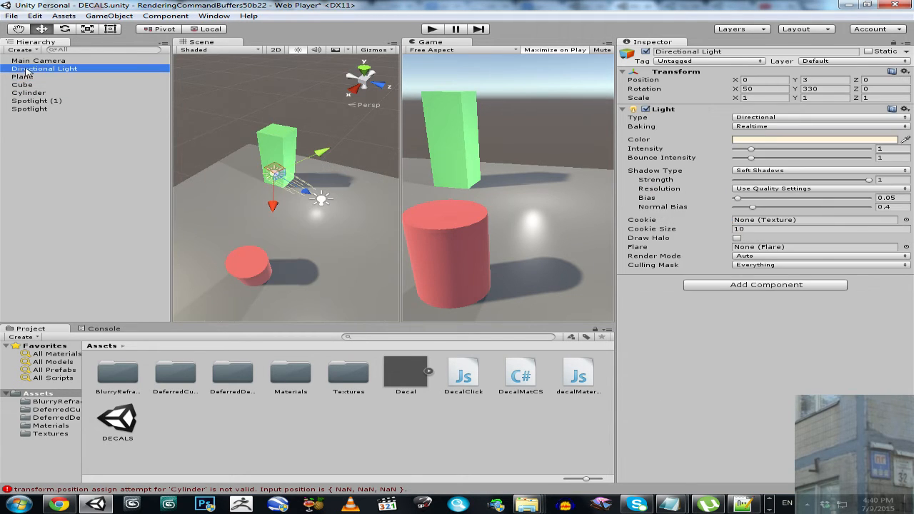
left_click(31, 61)
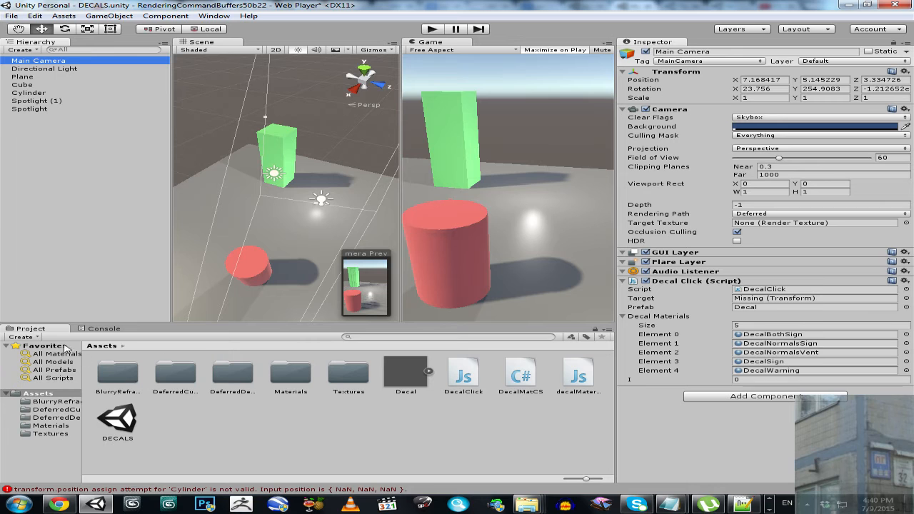
left_click(101, 329)
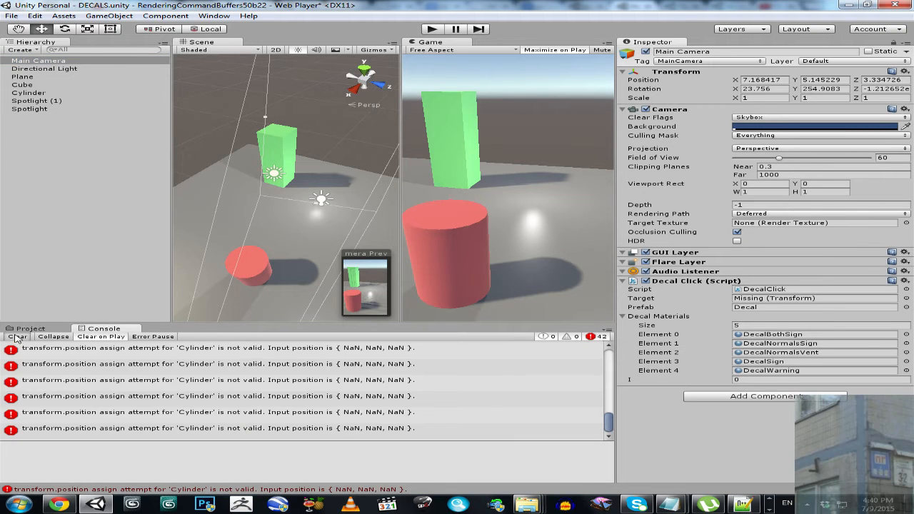
left_click(25, 329)
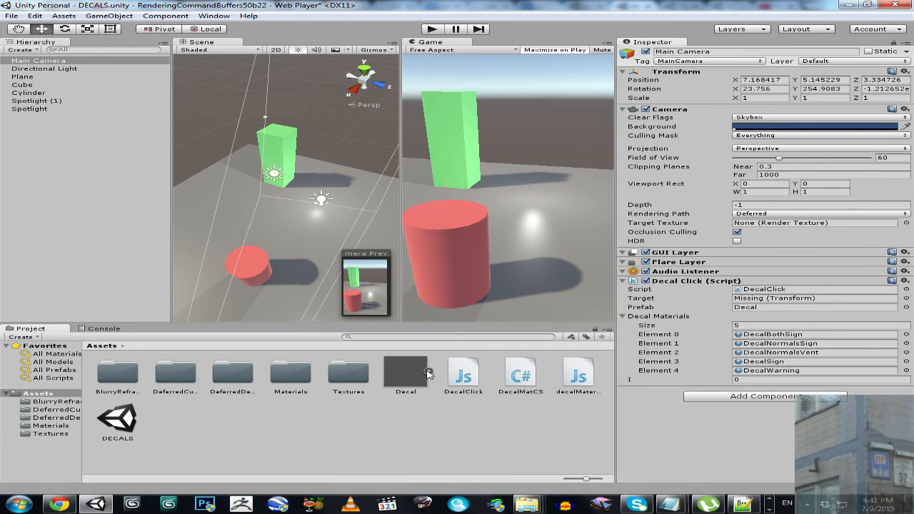
- Add the Decal prefab to the scene and assign the instance as Target and the prefab as Prefab in the Main Camera's Decal Click script
left_click_drag(405, 383, 241, 219)
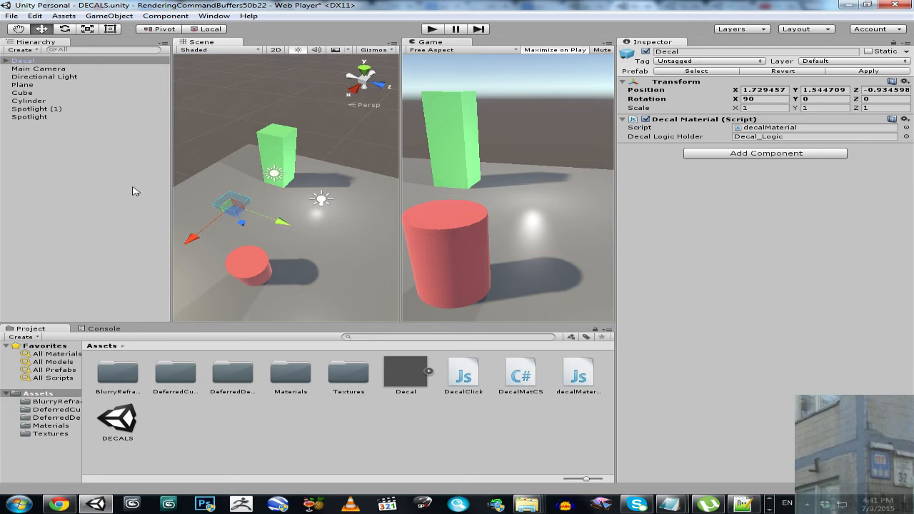
left_click(38, 68)
left_click_drag(25, 65, 743, 328)
left_click(406, 383)
left_click_drag(406, 382, 749, 336)
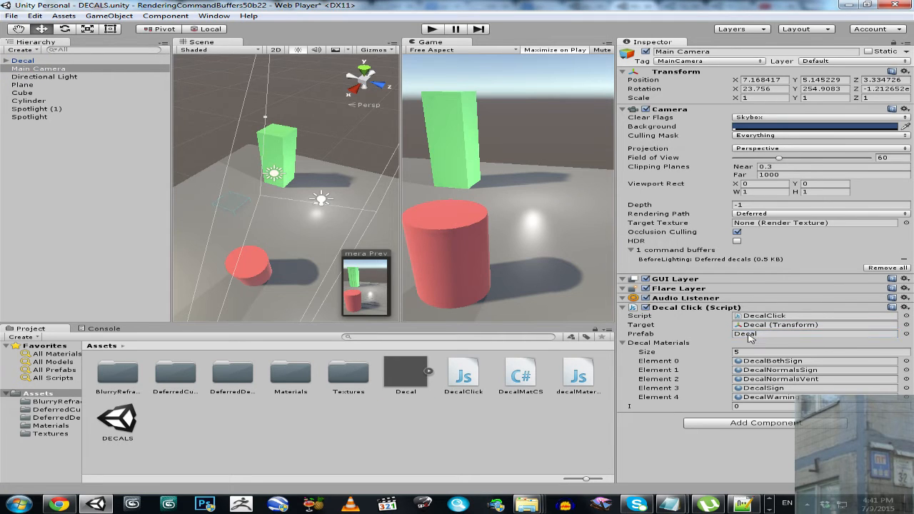
- Select the Decal object and compare its Decal Material component with the decalMaterial.js script in MonoDevelop
left_click(19, 63)
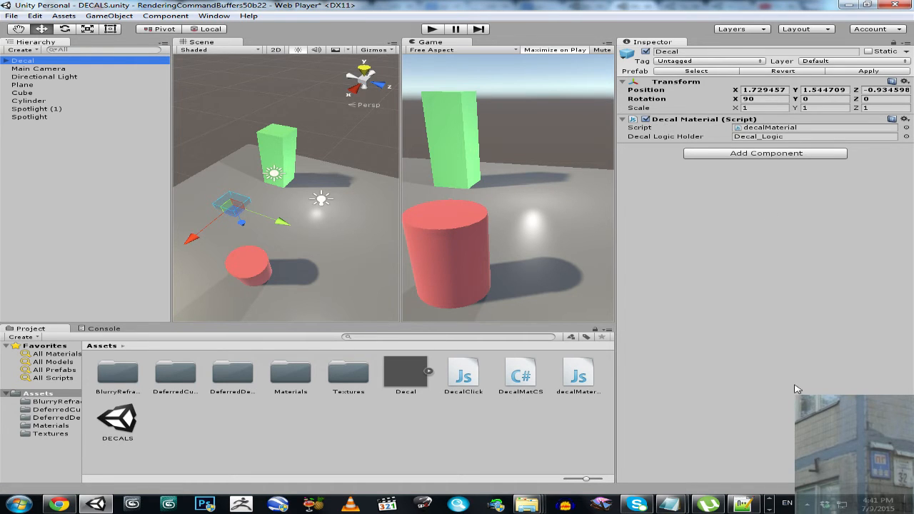
left_click(770, 511)
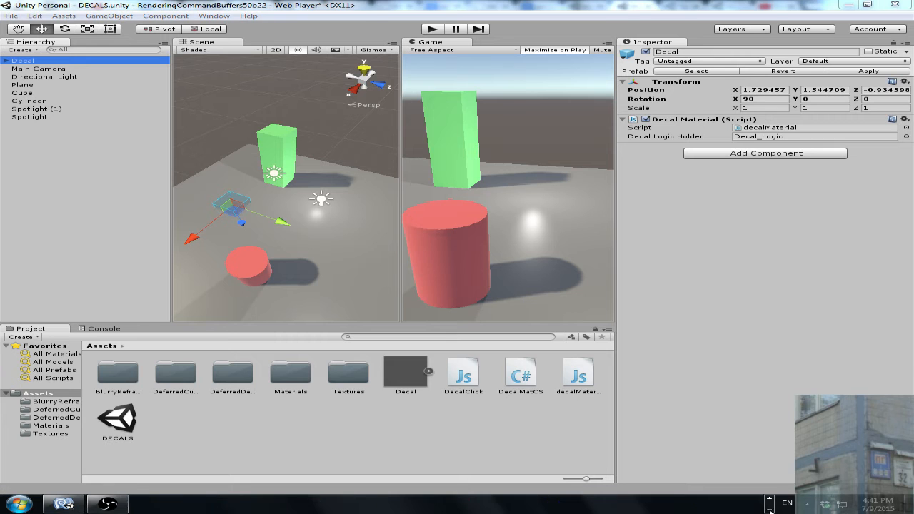
left_click(64, 504)
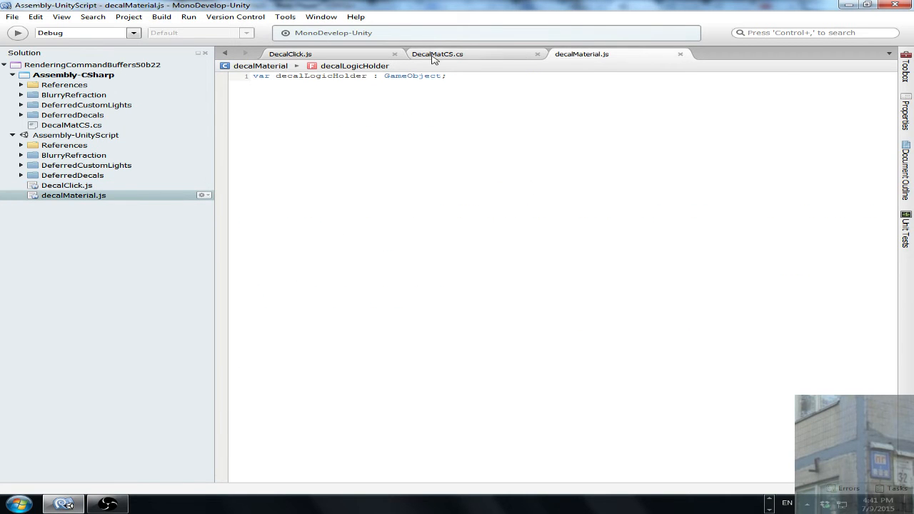
left_click_drag(768, 5, 629, 291)
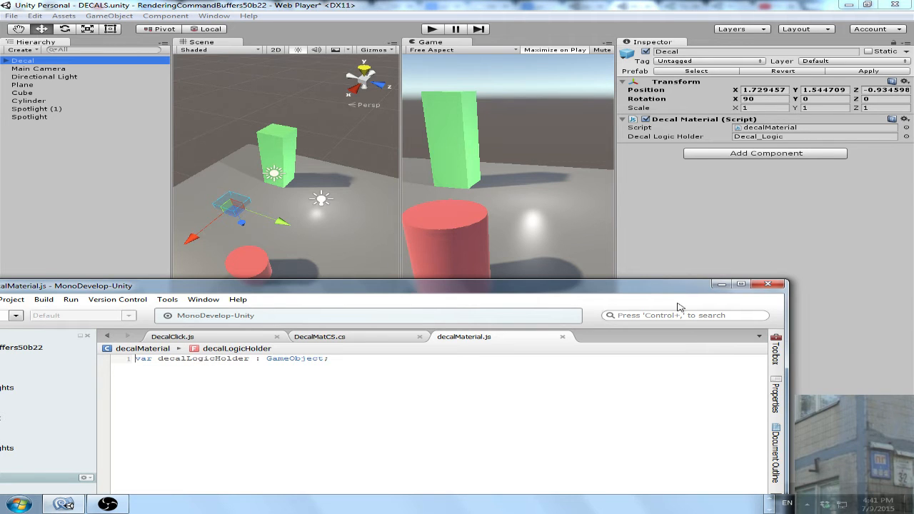
left_click(772, 5)
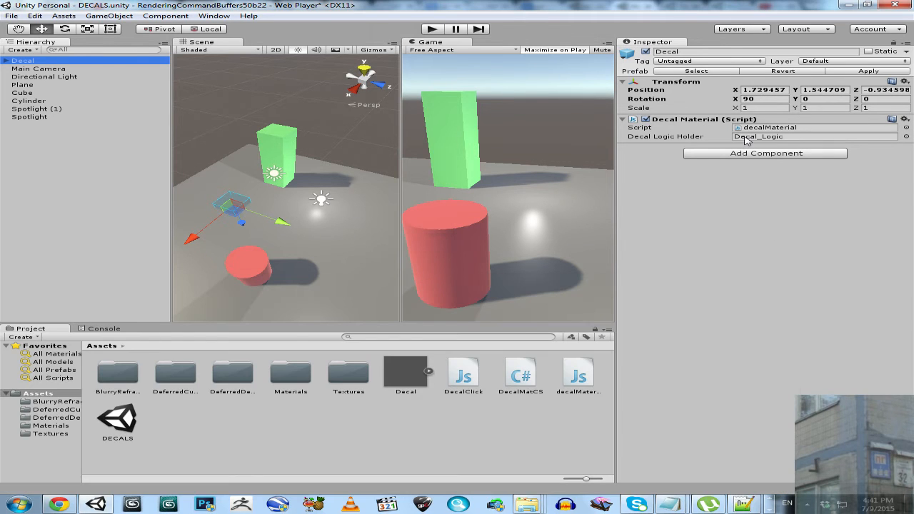
- Locate the Decal_Logic child referenced as Decal Logic Holder and examine its Decal, Mesh Renderer and Decal Mat CS components
left_click(747, 137)
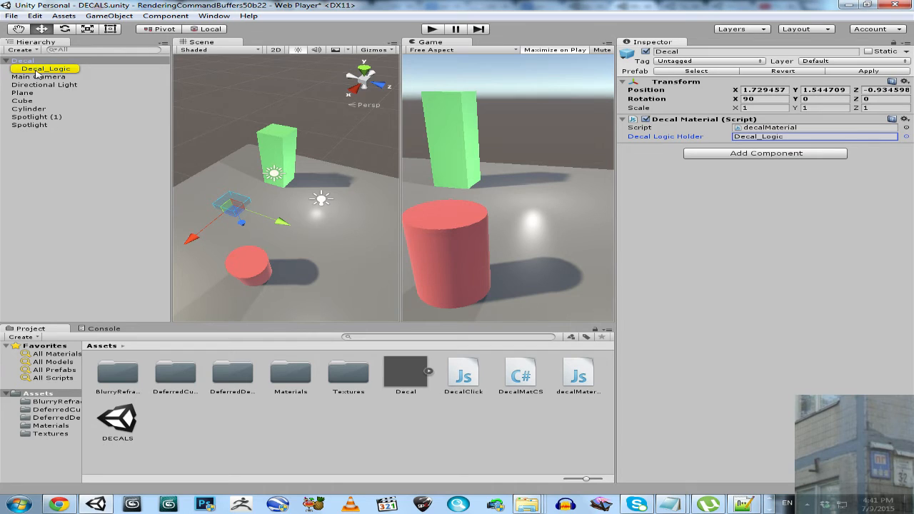
left_click(8, 62)
left_click(8, 62)
left_click(38, 69)
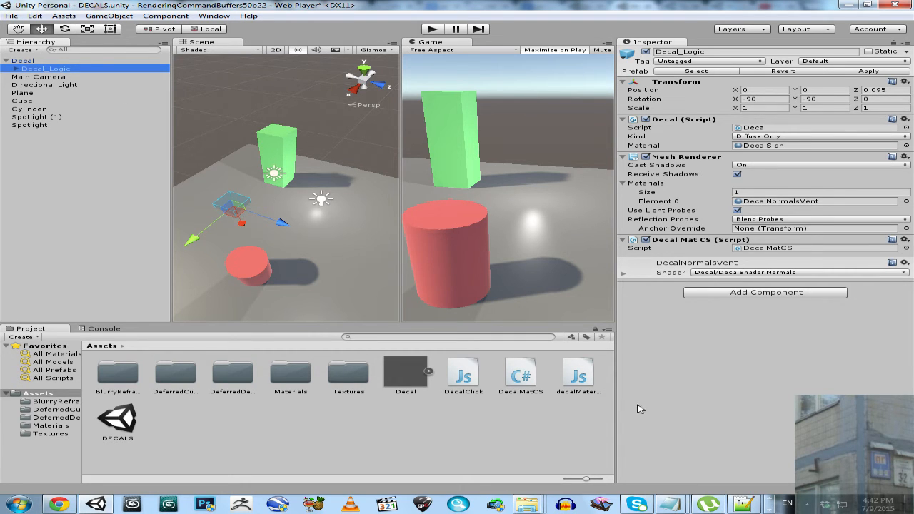
- Switch to MonoDevelop to review DecalMatCS.cs and the target declaration in DecalClick.js, and move the window clear of the Unity scene
left_click(770, 510)
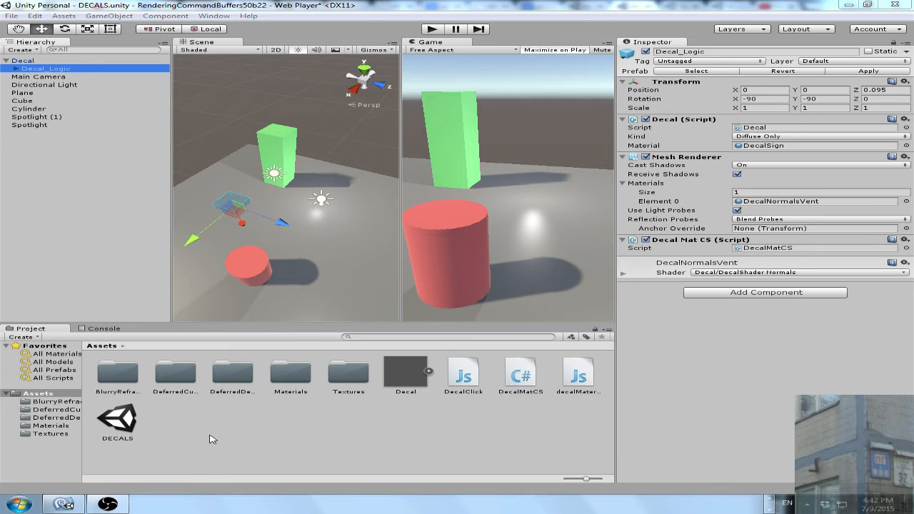
left_click(75, 501)
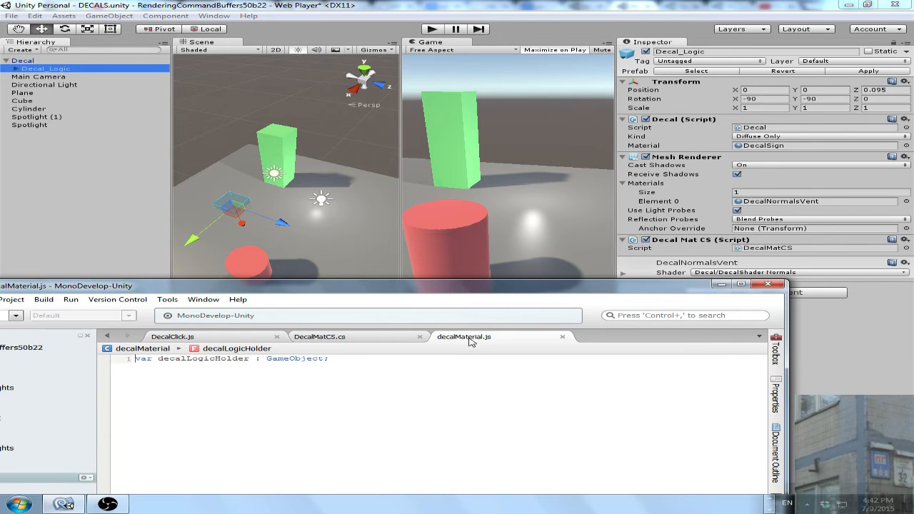
left_click(372, 338)
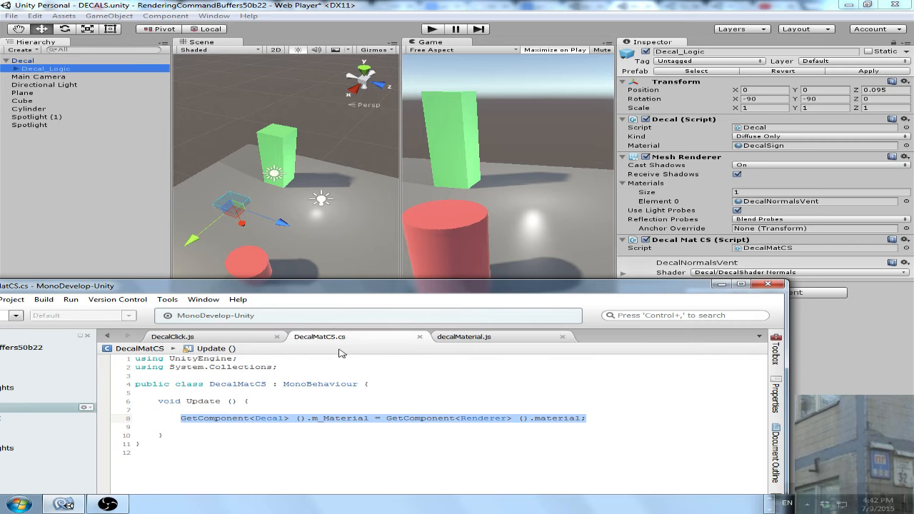
left_click(203, 338)
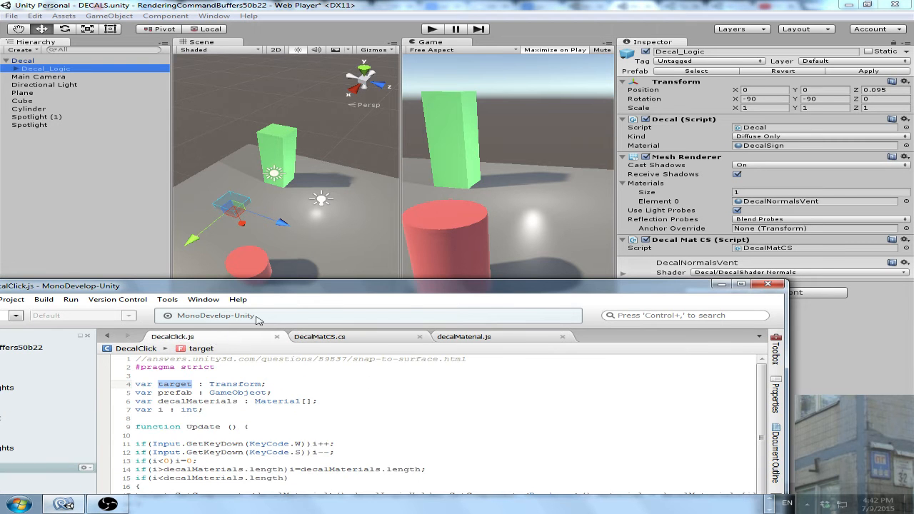
left_click_drag(281, 289, 299, 189)
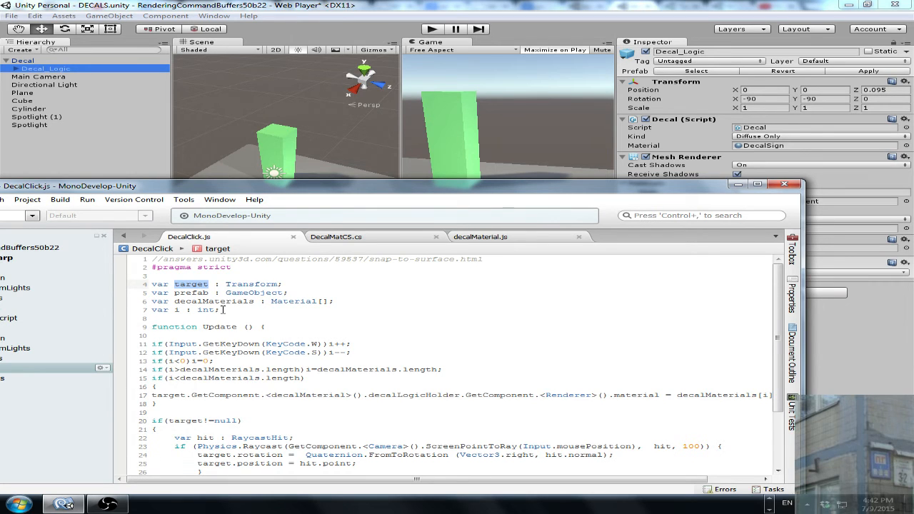
left_click_drag(222, 309, 284, 284)
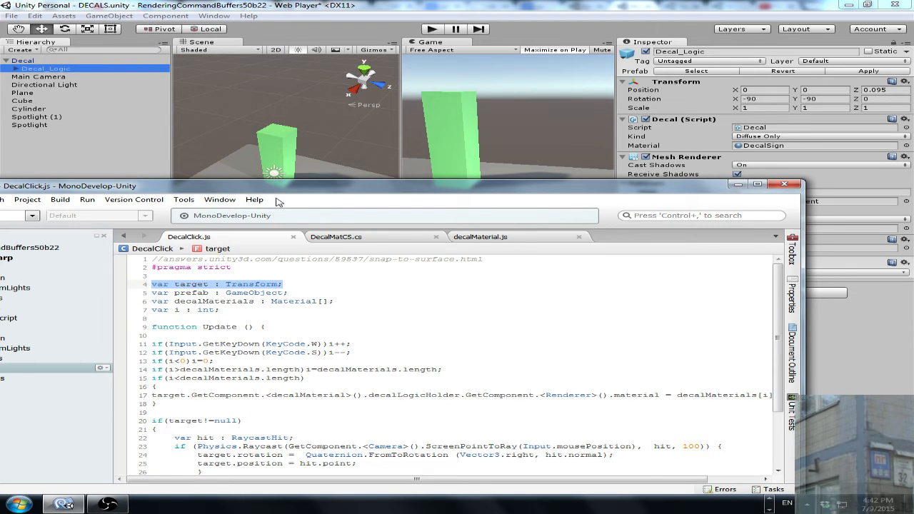
left_click_drag(249, 190, 472, 432)
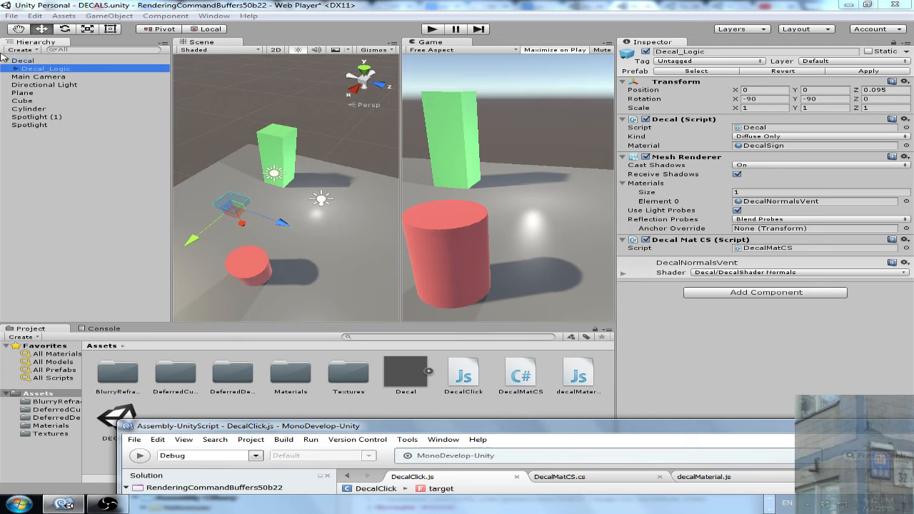
- Select the Main Camera, then switch to MonoDevelop and review the decalMaterials and i variable declarations in DecalClick.js
left_click(43, 77)
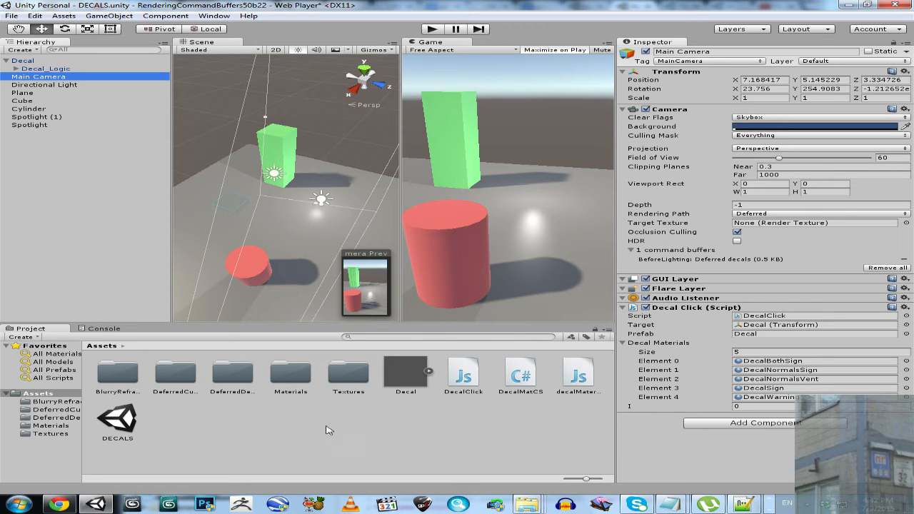
left_click(743, 504)
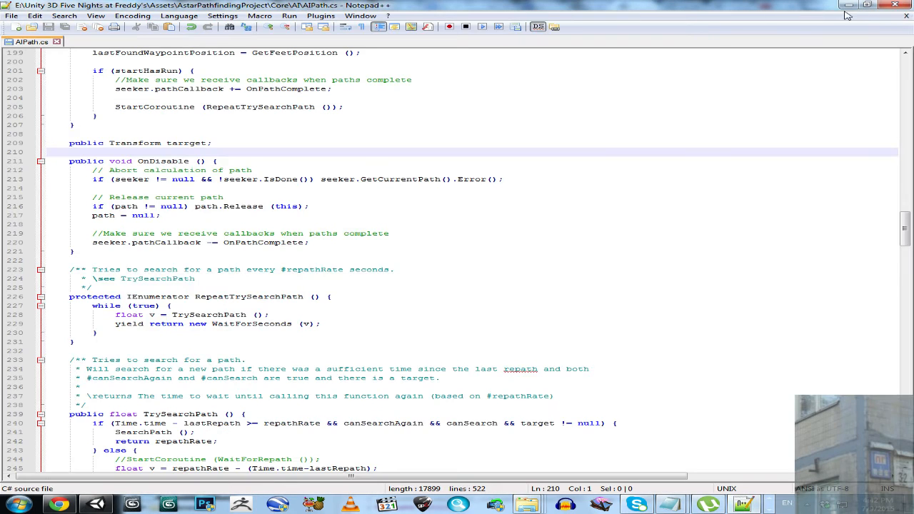
left_click(852, 6)
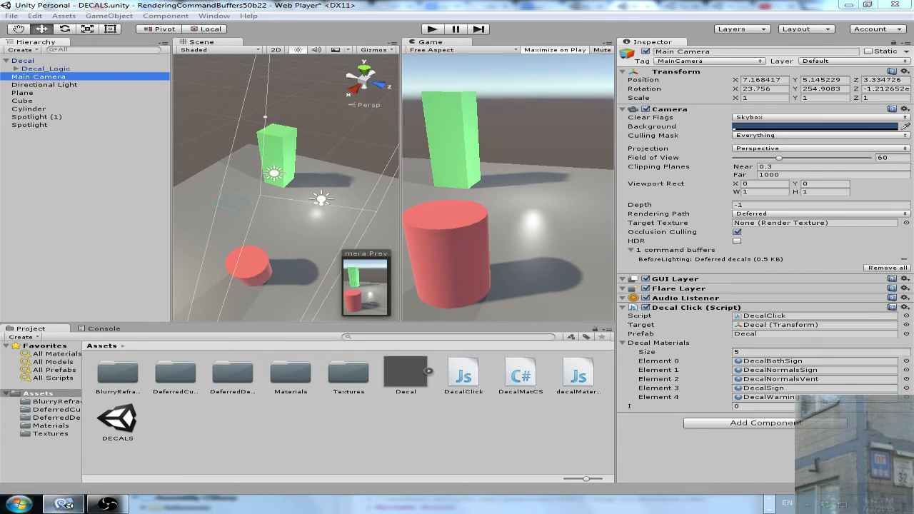
left_click(63, 504)
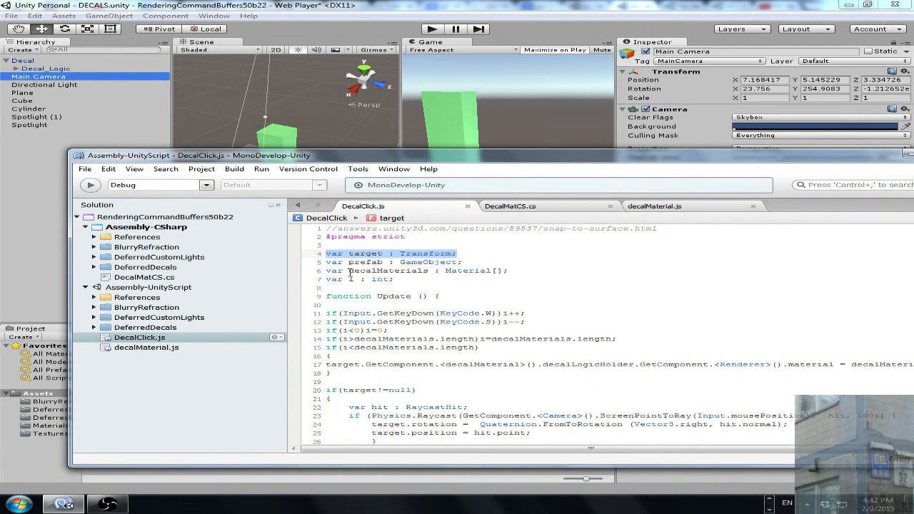
left_click_drag(349, 271, 427, 272)
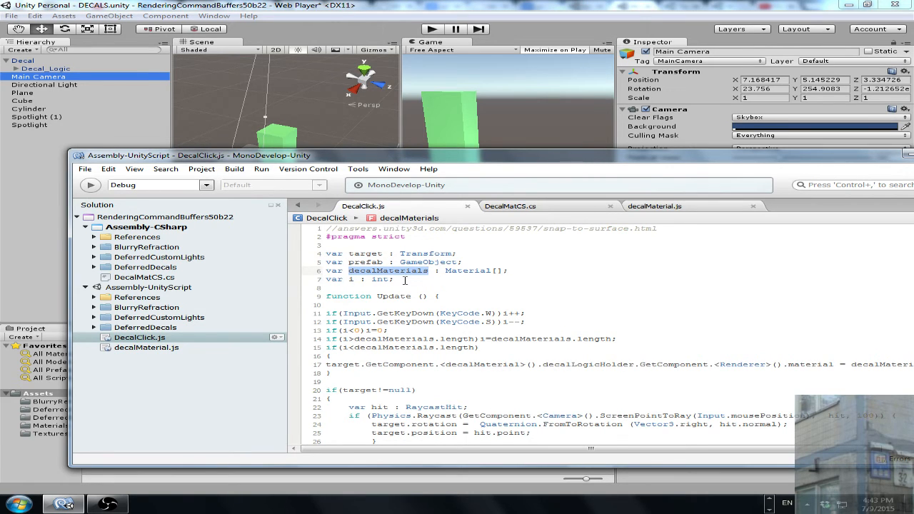
left_click(405, 280)
double_click(350, 280)
left_click(397, 280)
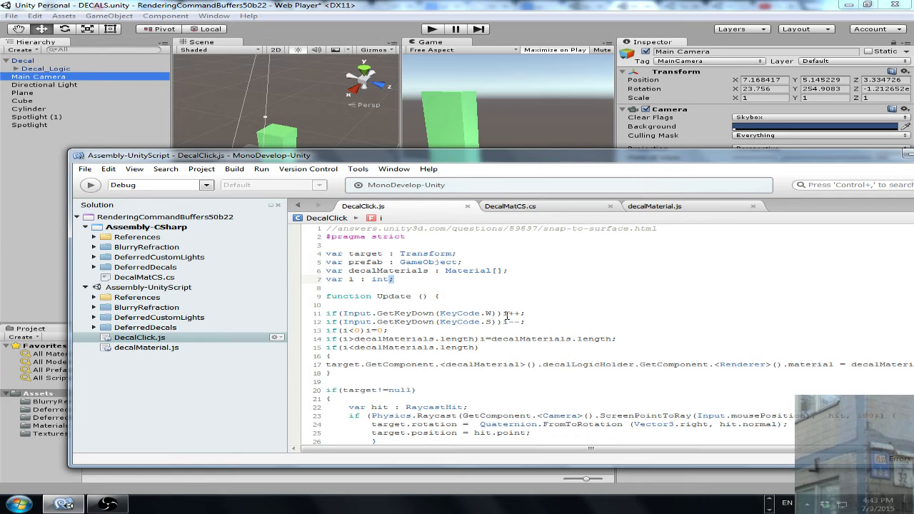
- Review the W and S key index changes and the decalMaterials.length check in DecalClick.js against the Main Camera's Decal Materials list
left_click_drag(504, 313, 523, 313)
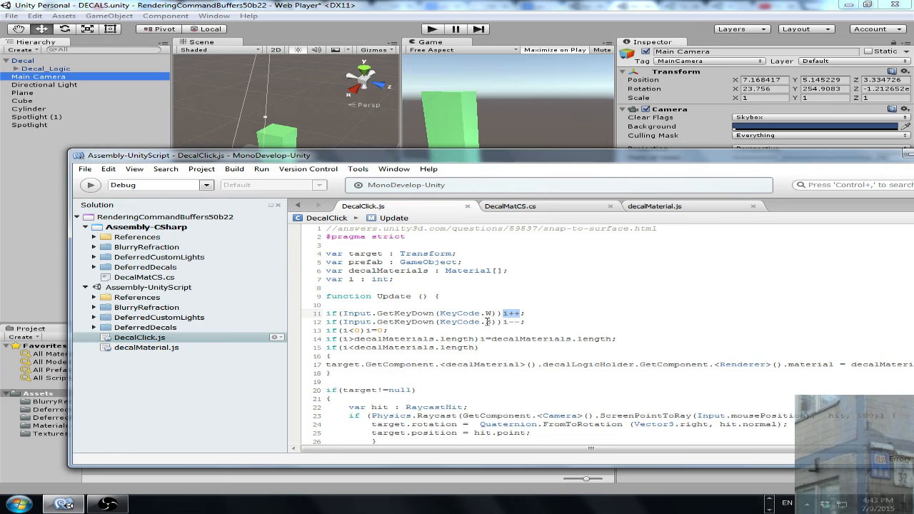
left_click_drag(504, 322, 523, 322)
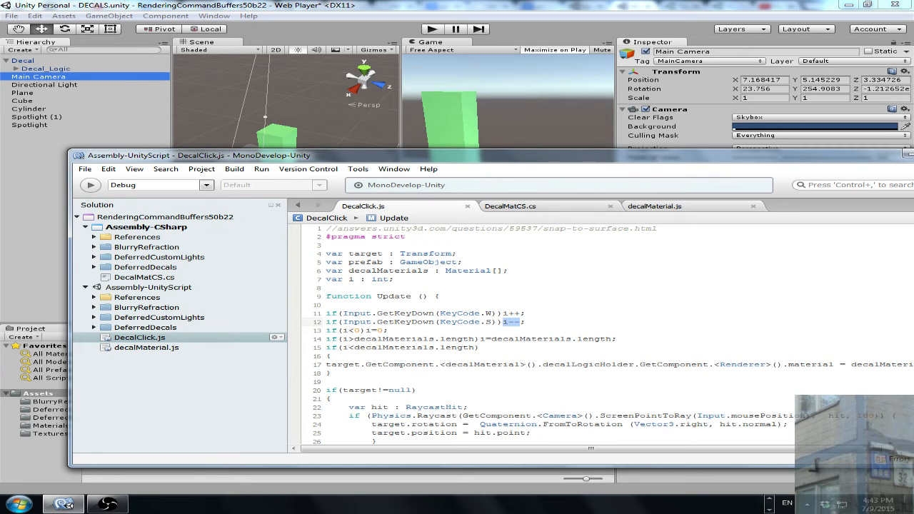
double_click(345, 340)
left_click(356, 340)
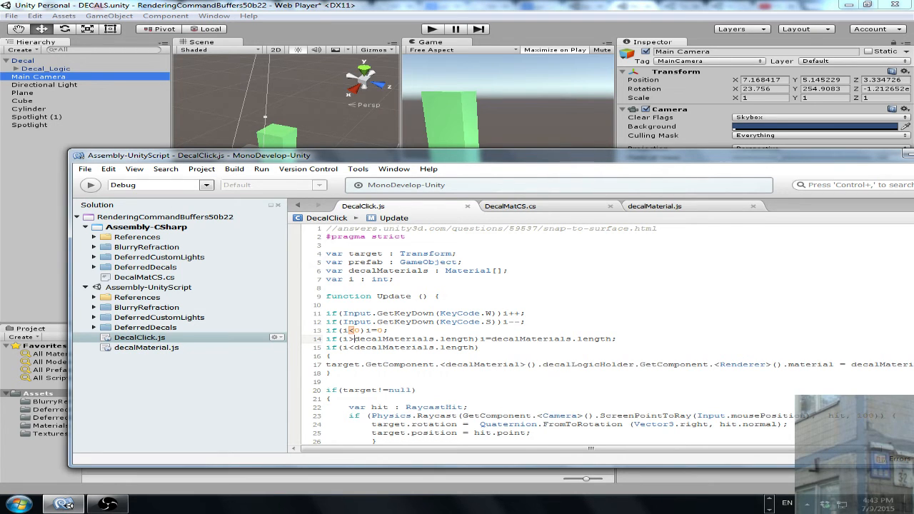
double_click(344, 339)
left_click_drag(355, 340, 415, 340)
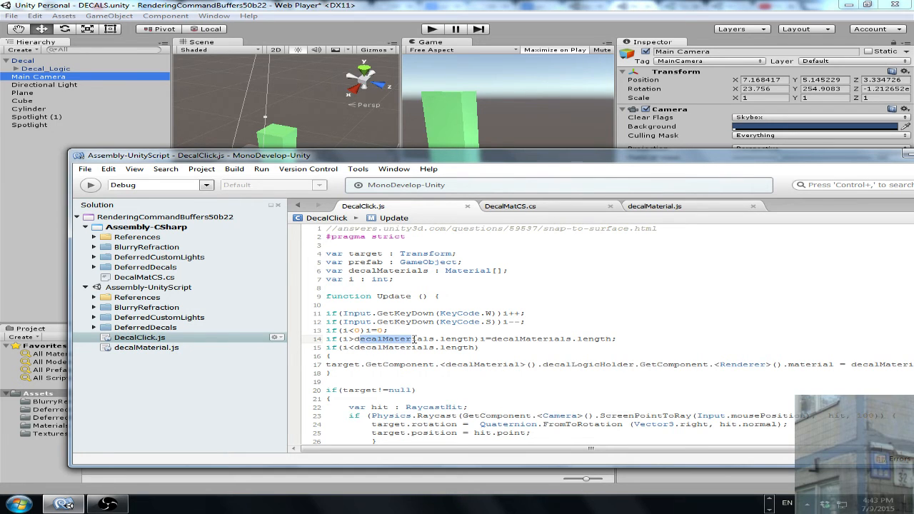
left_click(661, 5)
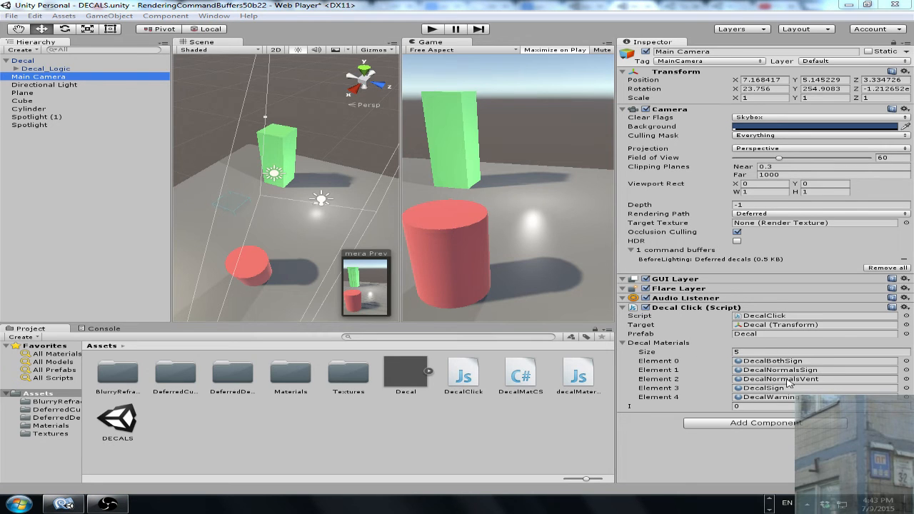
left_click(63, 505)
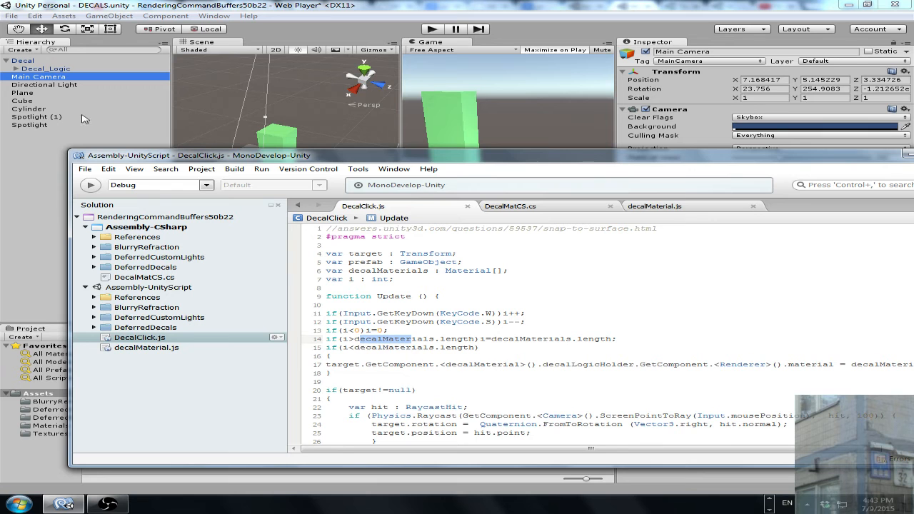
- Examine the Decal object's Decal Logic Holder reference and the Decal_Logic child's Mesh Renderer, and return to DecalClick.js in MonoDevelop
left_click(29, 61)
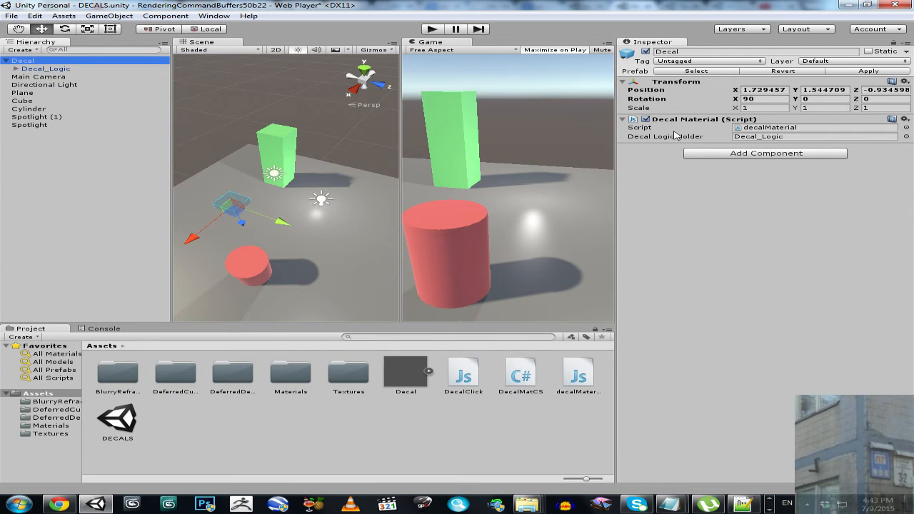
left_click(770, 510)
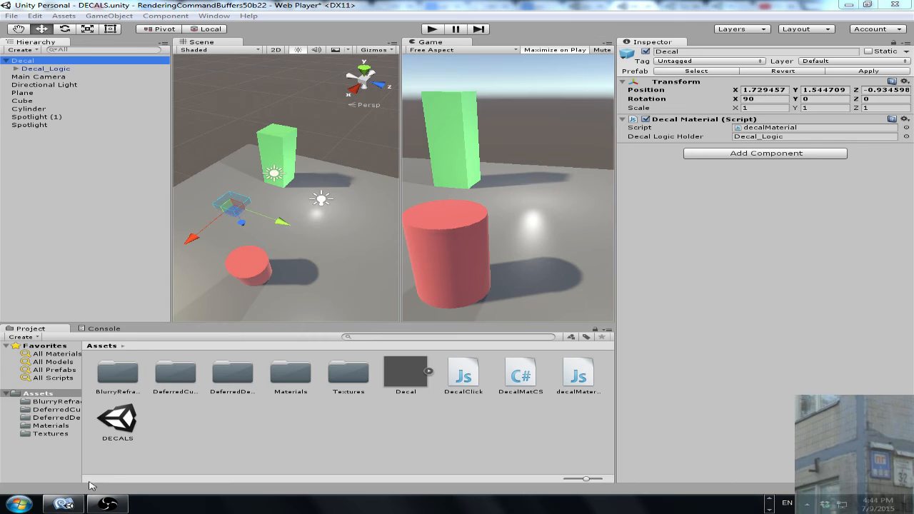
left_click(64, 504)
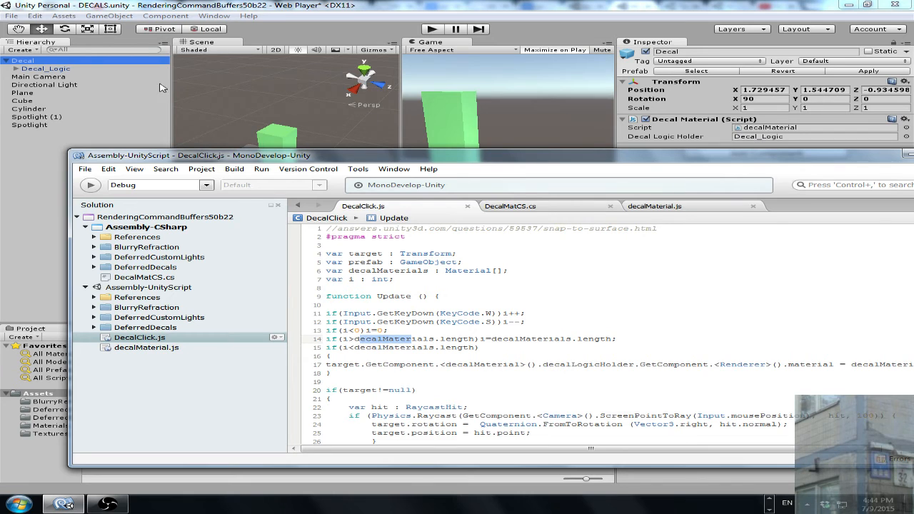
left_click(46, 70)
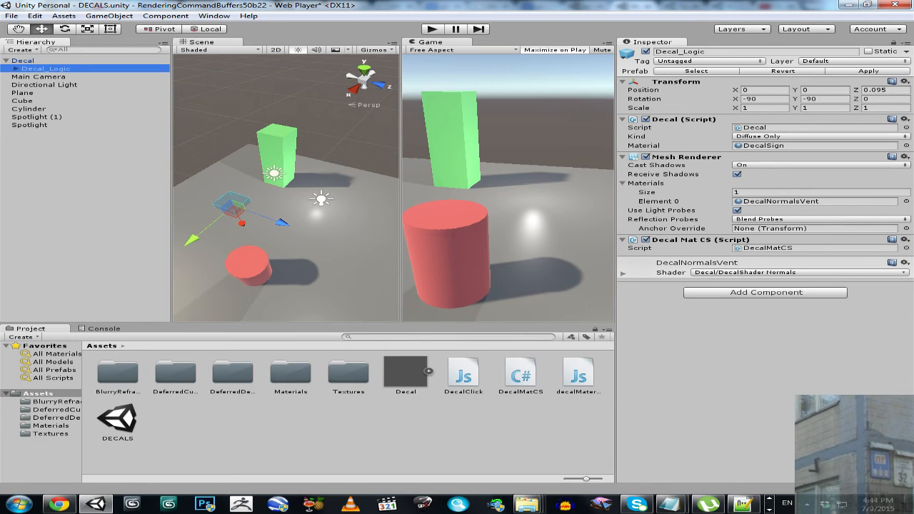
left_click(743, 505)
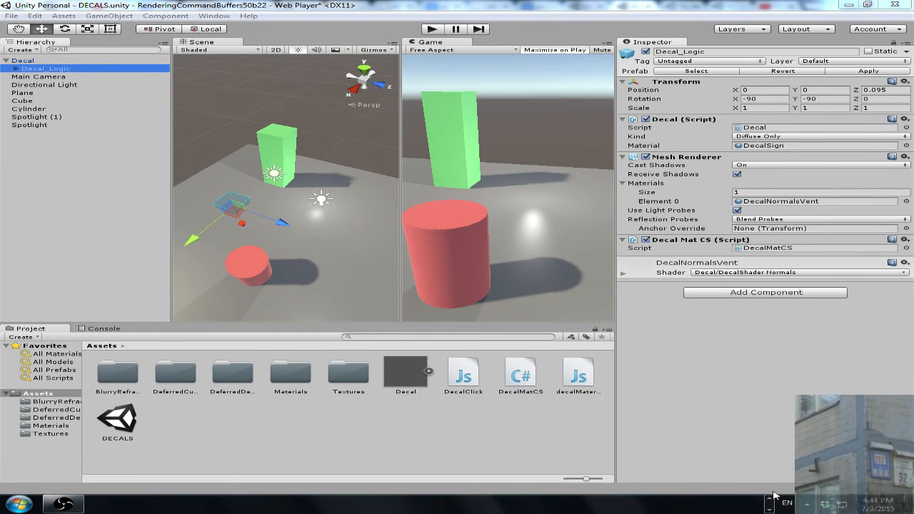
left_click(746, 504)
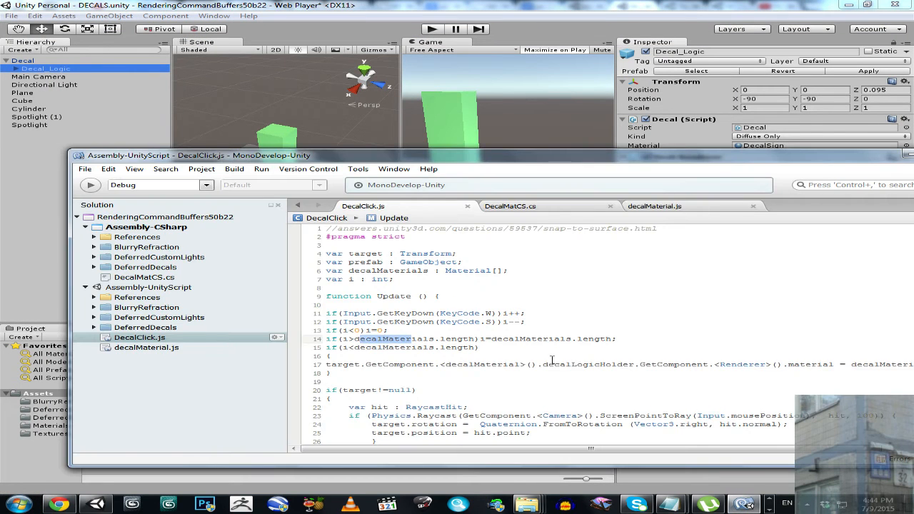
- Reposition the MonoDevelop window and review the line 17 assignment of decalMaterials[i] to the Decal Logic Holder's renderer material
left_click_drag(643, 170, 471, 257)
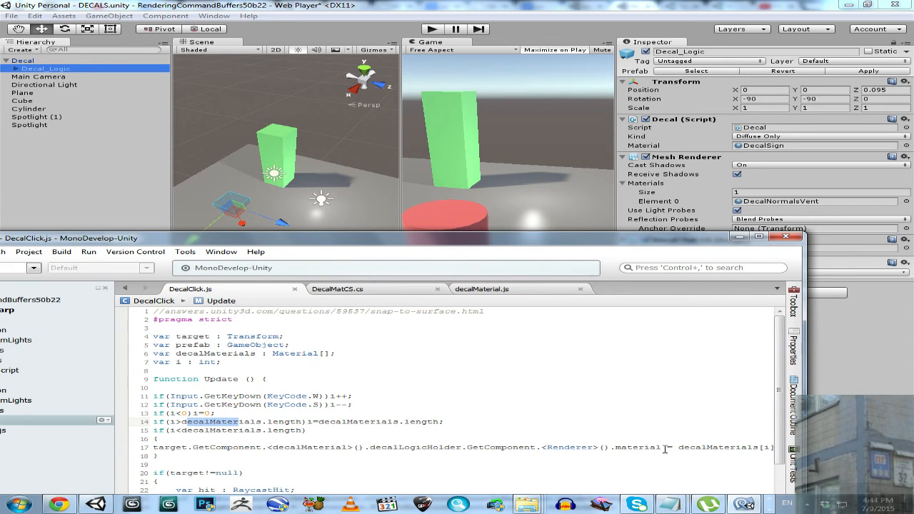
left_click_drag(678, 449, 775, 448)
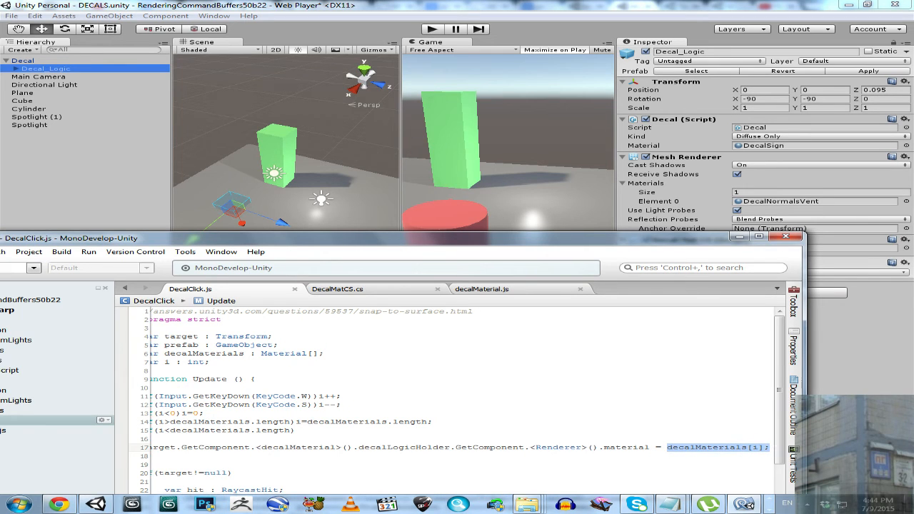
left_click_drag(624, 246, 685, 233)
left_click_drag(355, 392, 195, 405)
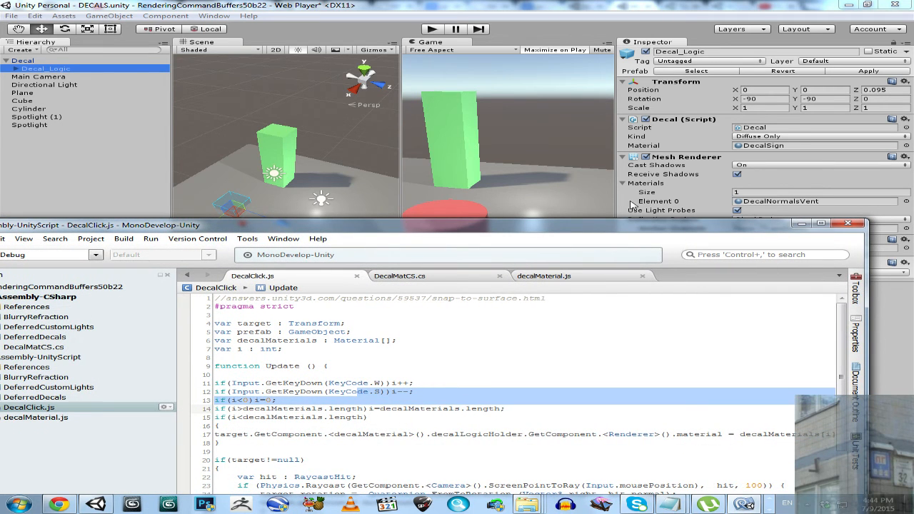
left_click_drag(610, 224, 486, 188)
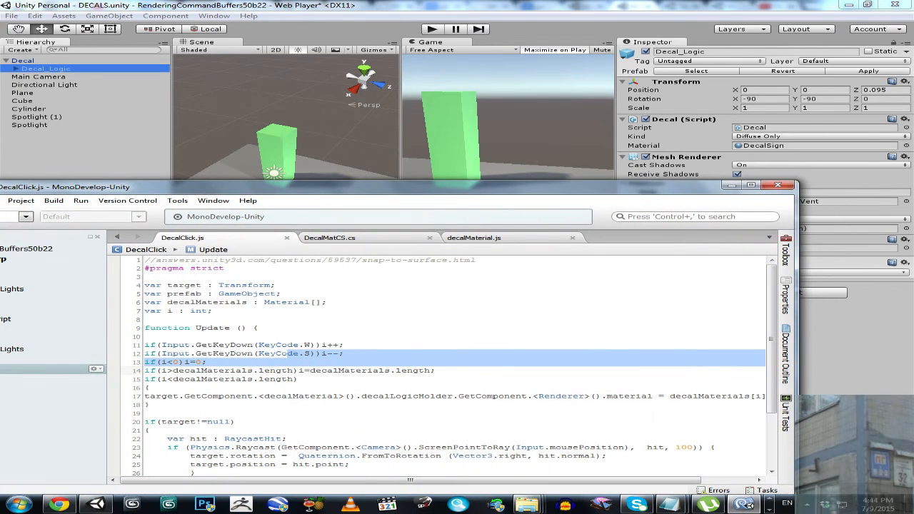
left_click_drag(671, 480, 710, 480)
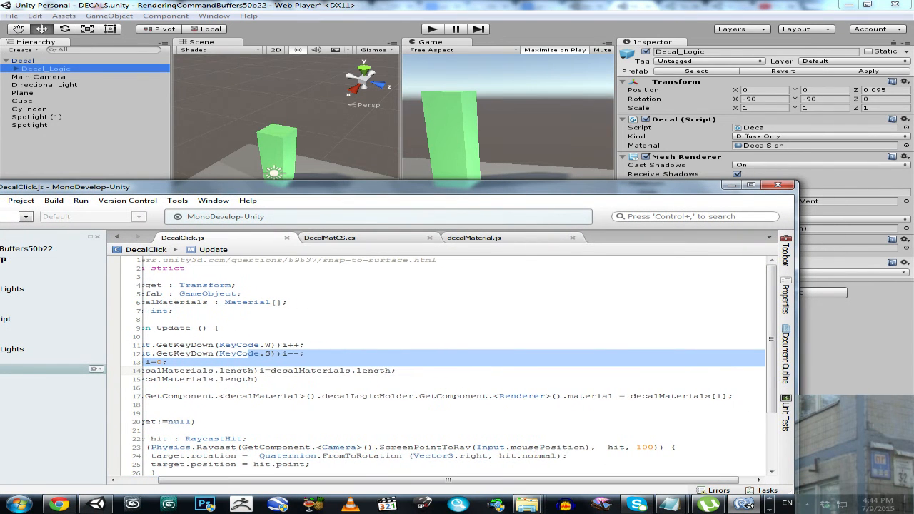
double_click(719, 396)
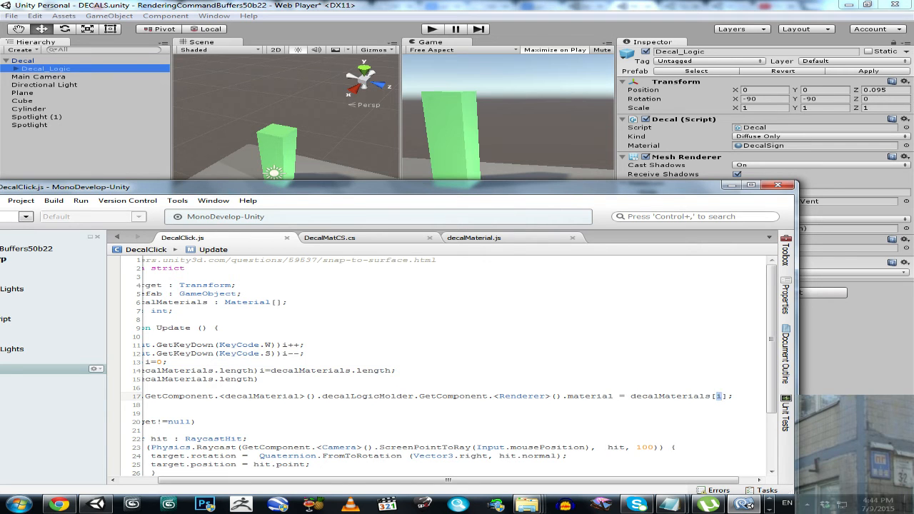
left_click_drag(592, 479, 525, 493)
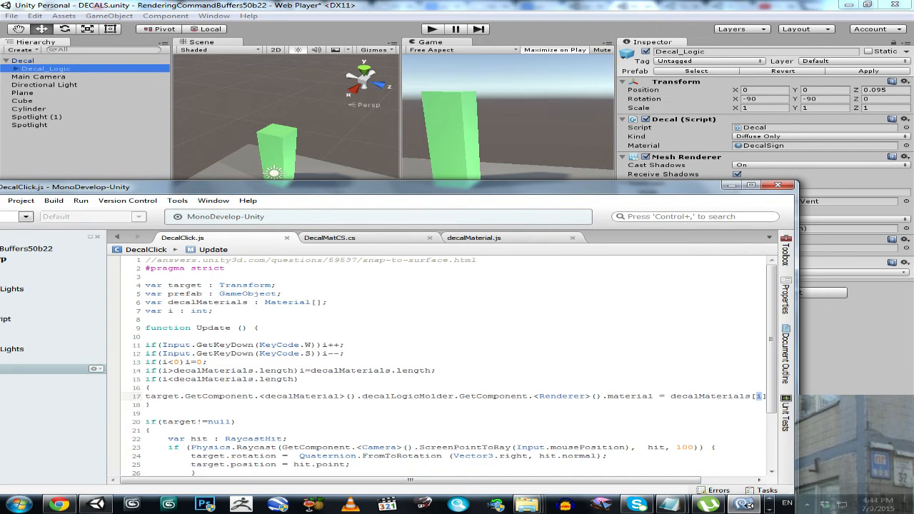
- Review how the W key condition feeds the line 17 material assignment, and compare it with Decal_Logic's Mesh Renderer material in Unity
left_click_drag(163, 348, 334, 346)
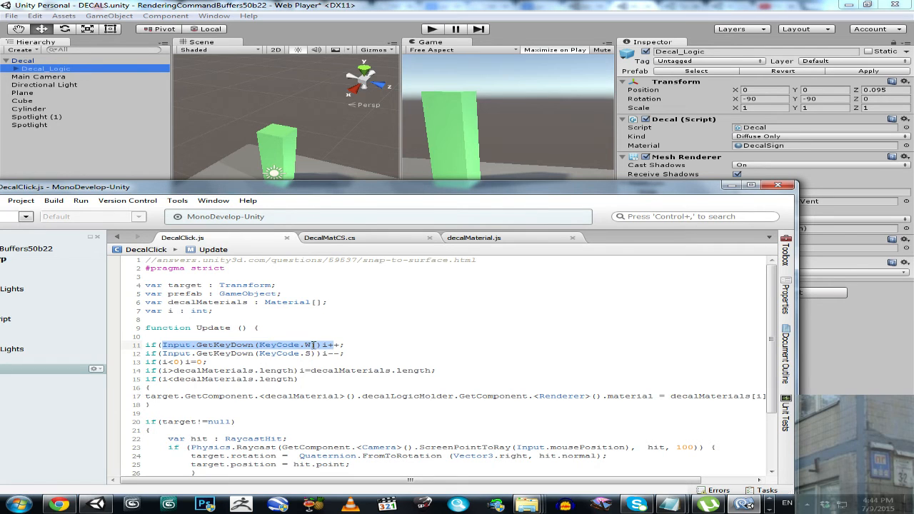
left_click_drag(307, 482, 346, 481)
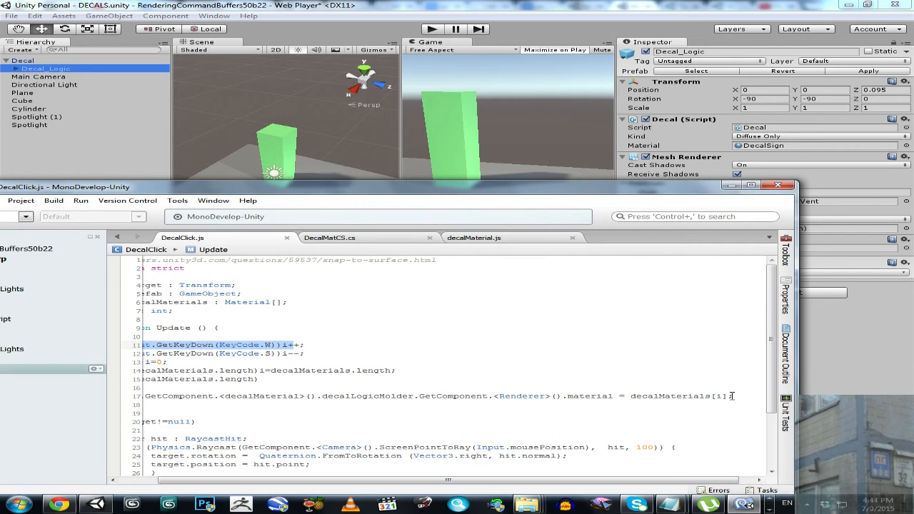
left_click_drag(455, 482, 401, 484)
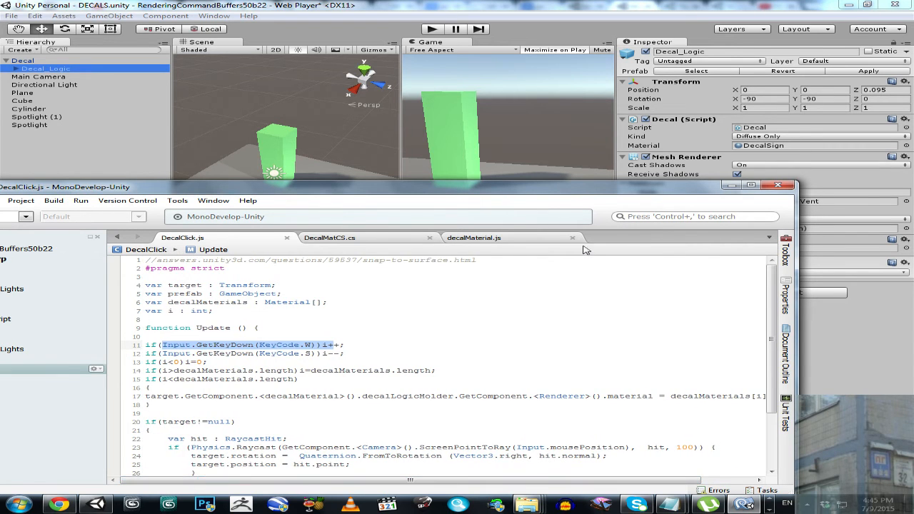
left_click_drag(588, 193, 556, 300)
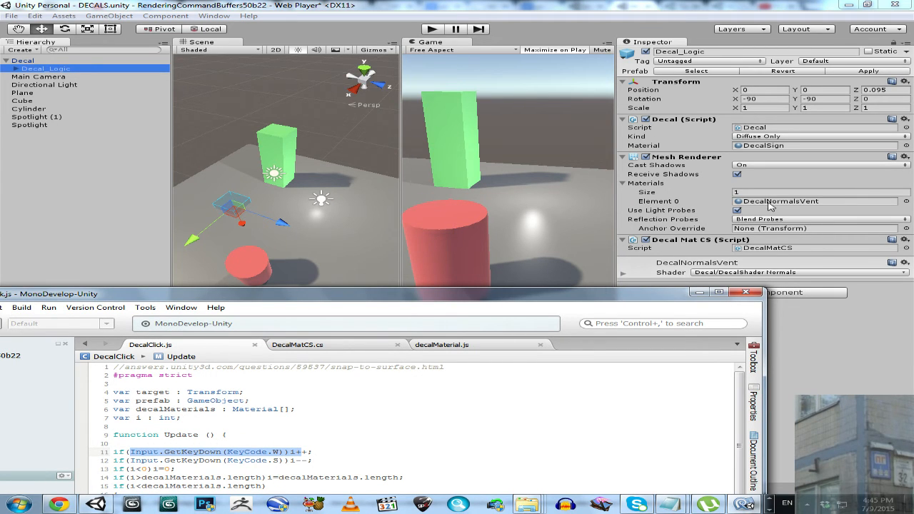
left_click_drag(531, 300, 556, 231)
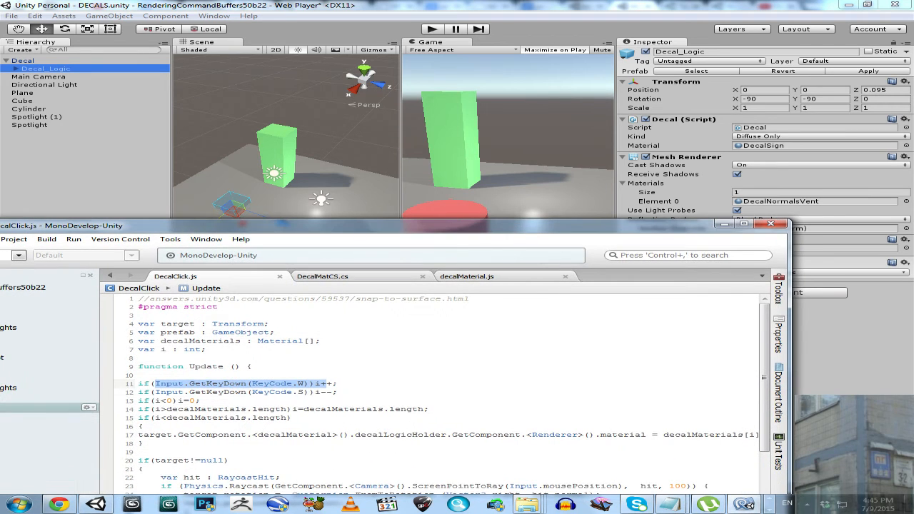
left_click_drag(649, 229, 653, 292)
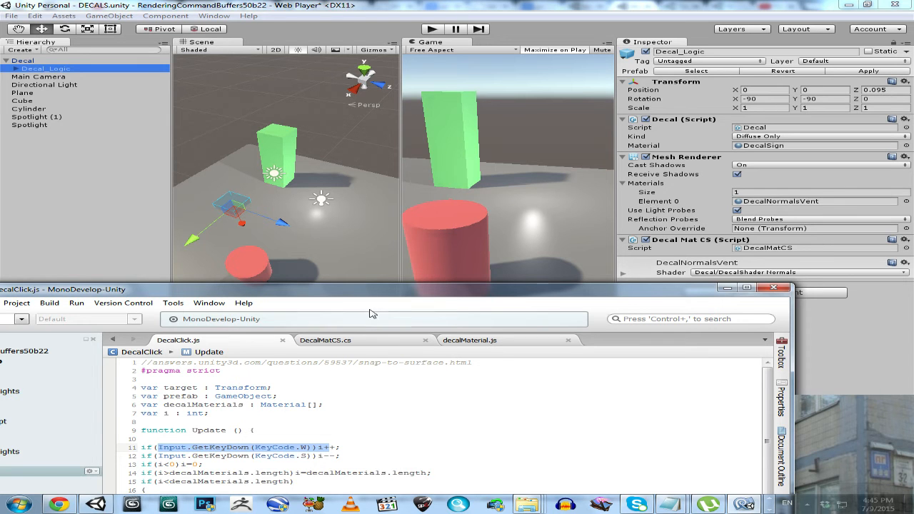
- Enlarge the view of DecalClick.js over Unity and review the raycast code that sets target.rotation from hit.normal and target.position from hit.point
left_click_drag(377, 296, 493, 124)
left_click_drag(321, 416, 255, 434)
scroll(338, 350, "down", 3)
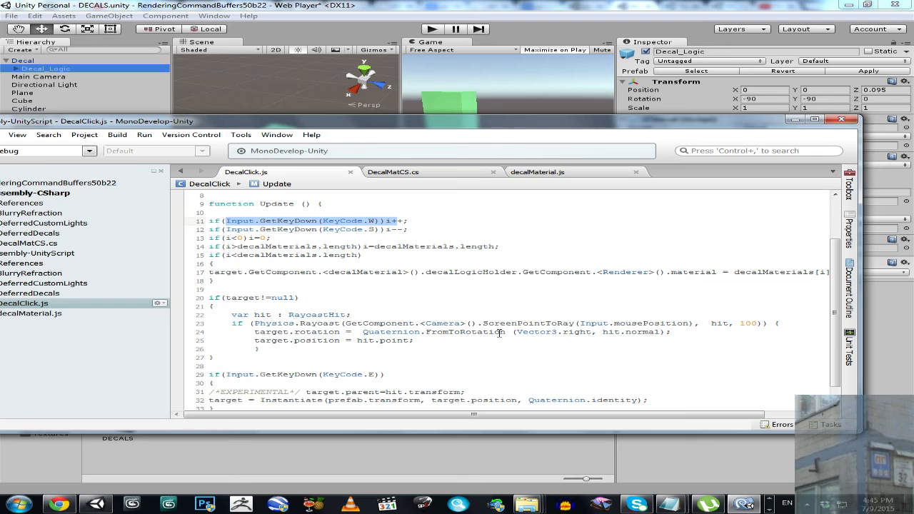
left_click_drag(514, 333, 660, 333)
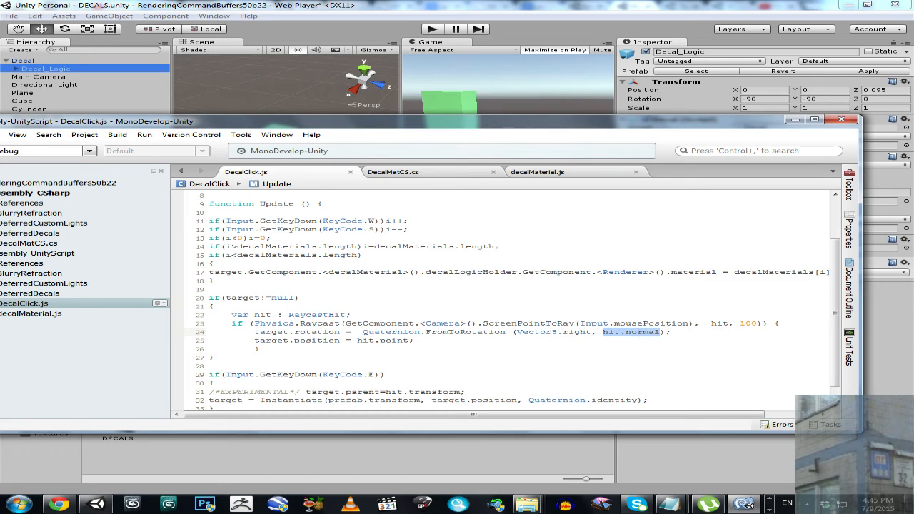
left_click_drag(414, 341, 253, 344)
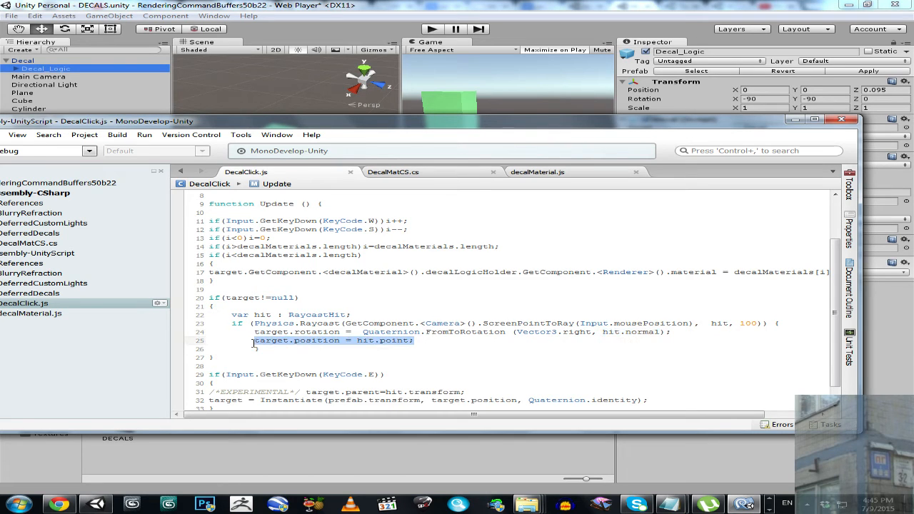
left_click(381, 342)
scroll(400, 351, "down", 1)
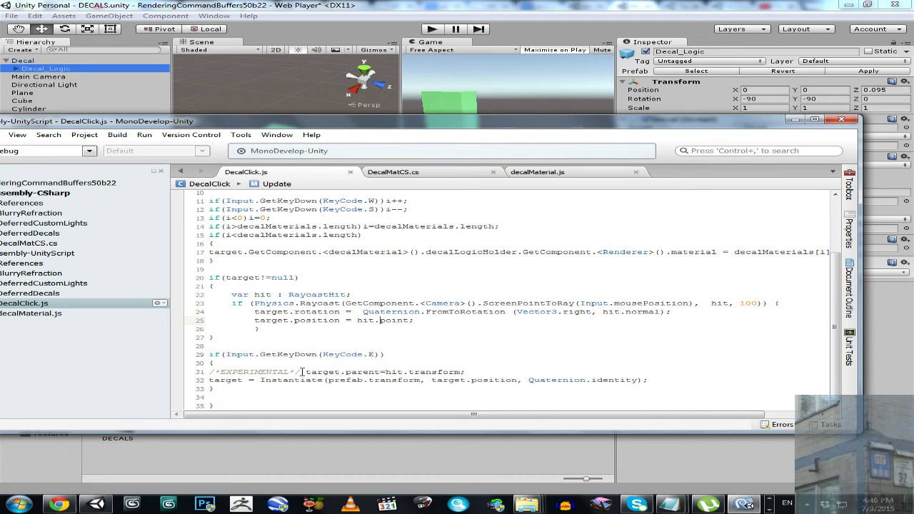
- Review the experimental target.parent assignment on line 31 of DecalClick.js and go back to the variable declarations at the script's start
left_click_drag(302, 372, 208, 372)
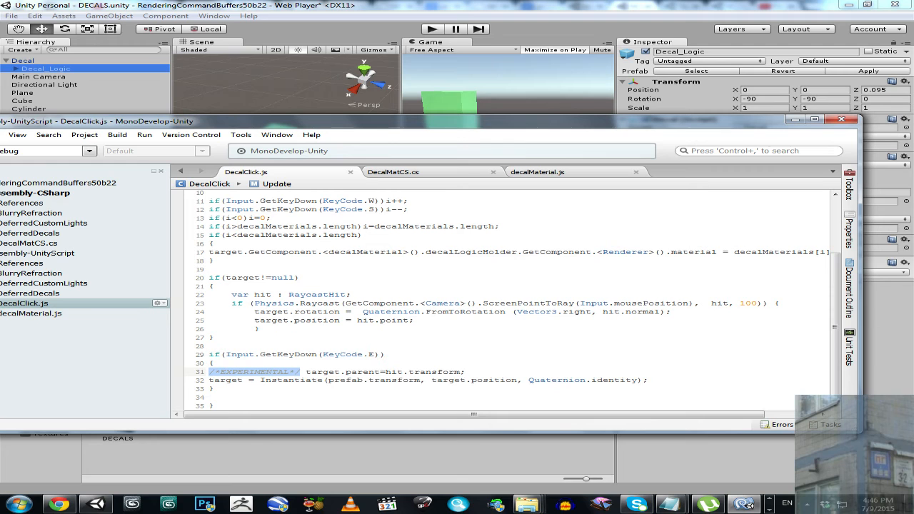
scroll(500, 300, "up", 4)
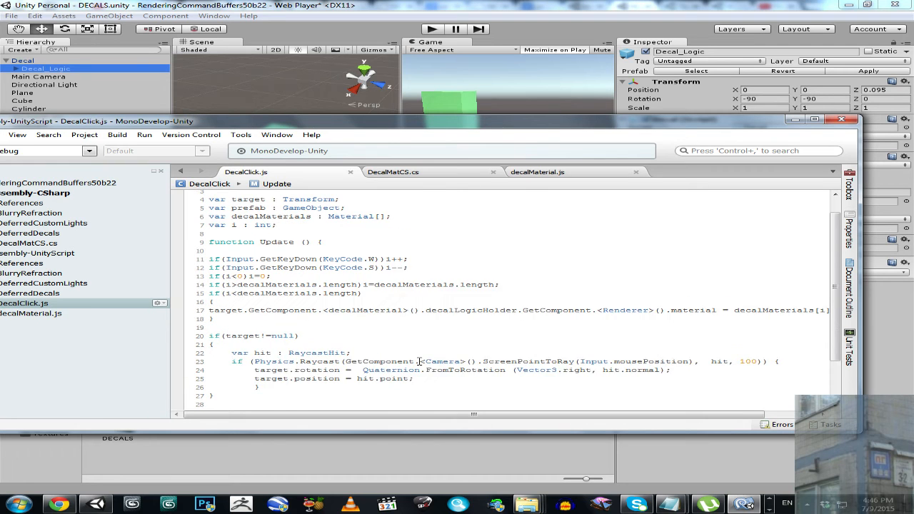
left_click(362, 174)
left_click(329, 176)
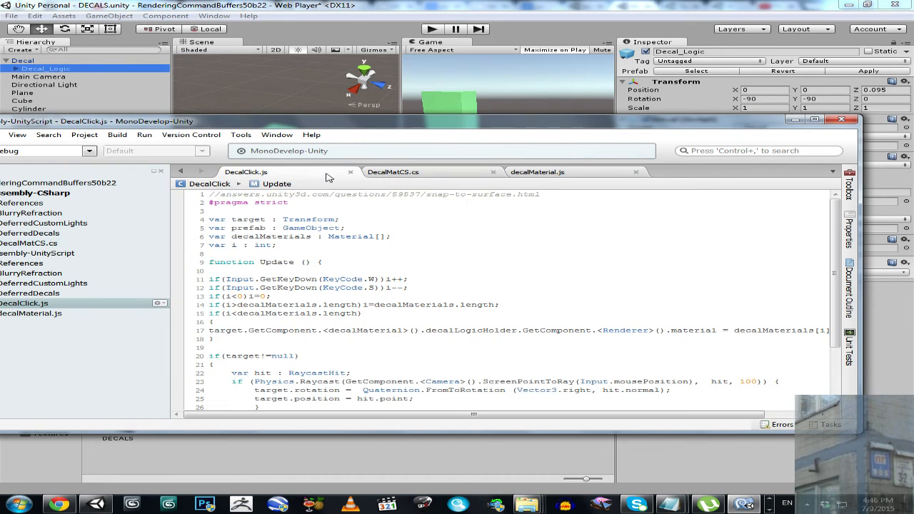
- Compare DecalMatCS.cs and decalMaterial.js with DecalClick.js, finishing at the E key block that instantiates the prefab
left_click(392, 174)
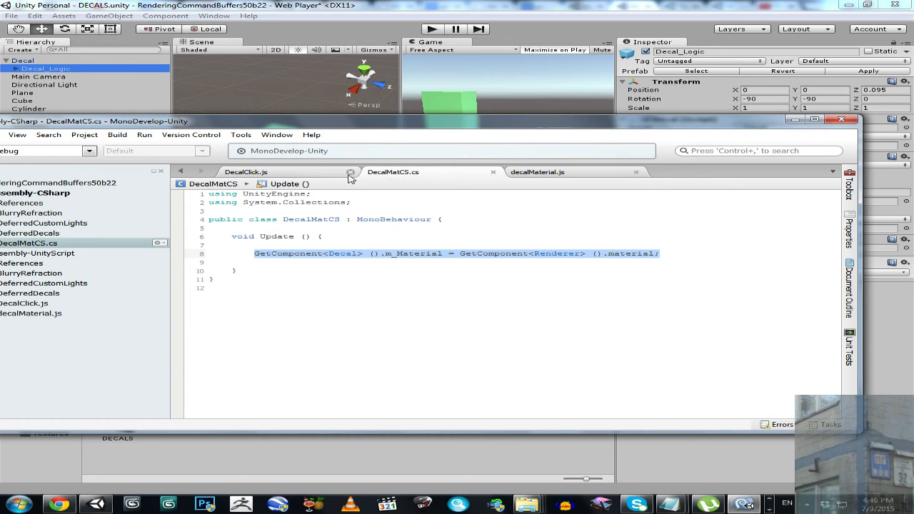
left_click(336, 177)
left_click(411, 176)
left_click(541, 174)
left_click(415, 174)
left_click(321, 175)
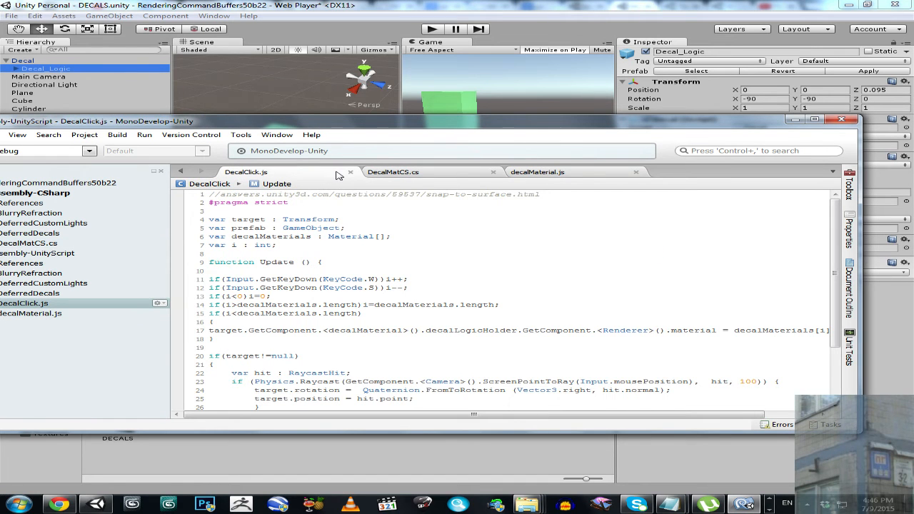
left_click(443, 268)
scroll(442, 268, "down", 3)
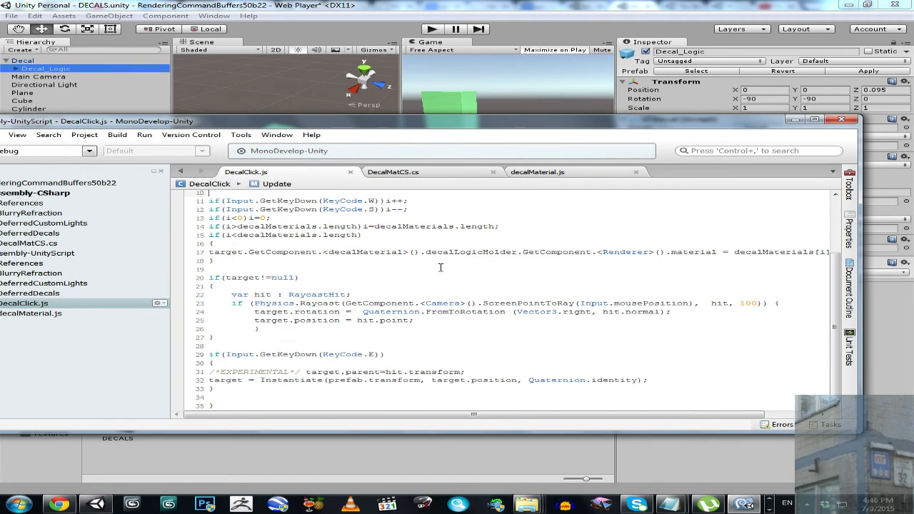
- Switch to Unity, check the Console for script errors, and run the DECALS scene in Play mode
key("alt+Tab")
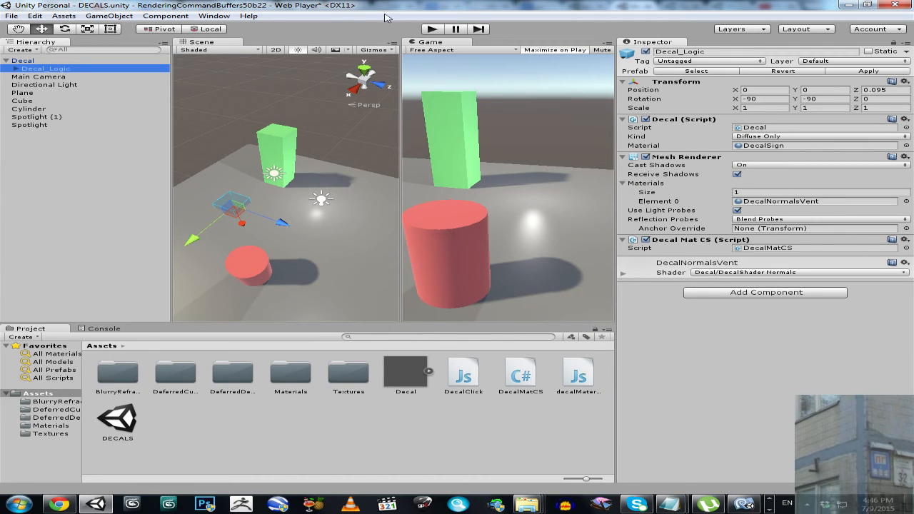
left_click(113, 331)
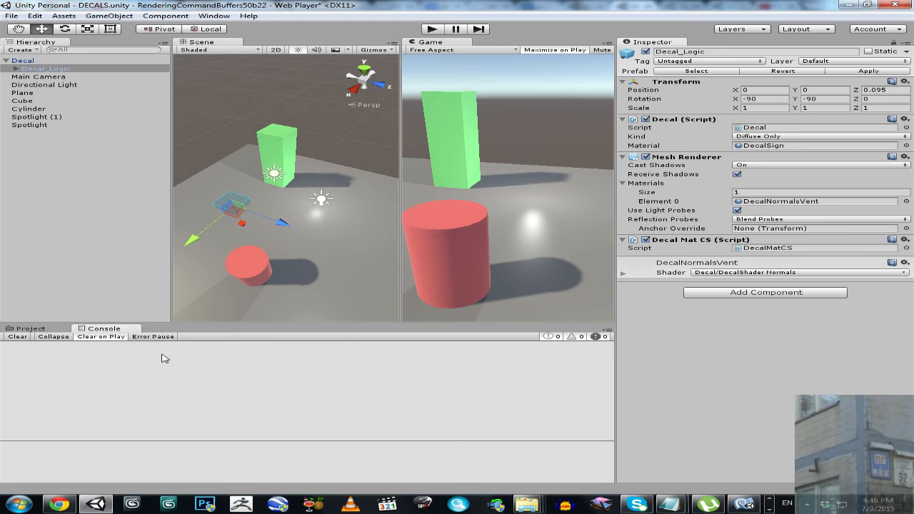
left_click(64, 329)
left_click(103, 329)
left_click(433, 29)
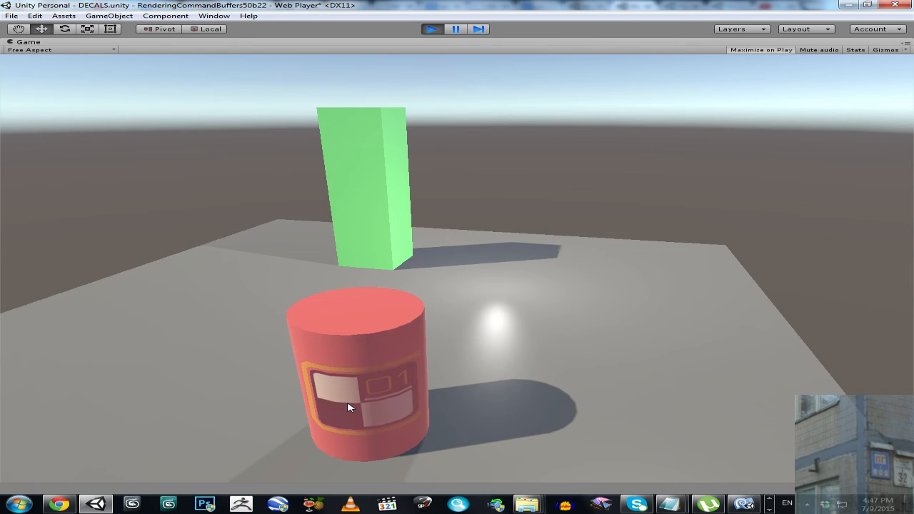
- Place several sign and round decals over the red cylinder and on the ground at its base in the running game
left_click(348, 404)
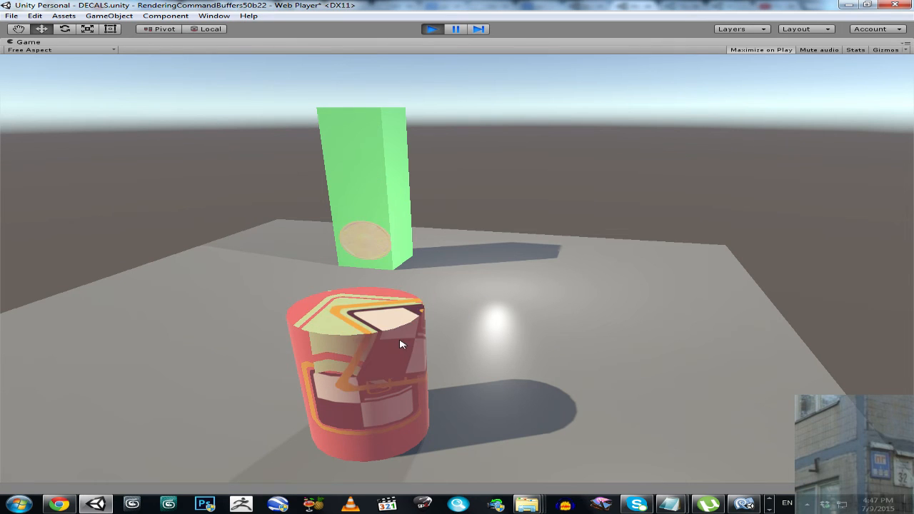
left_click(368, 349)
left_click(317, 350)
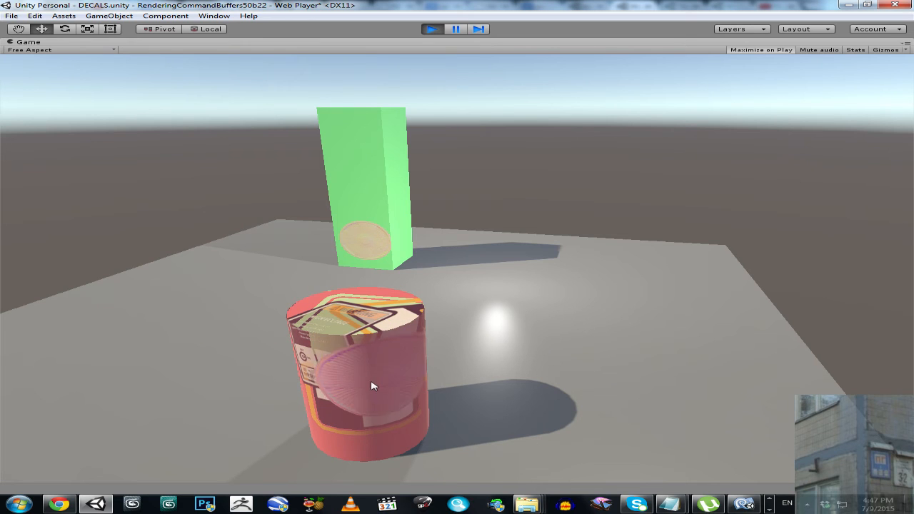
left_click(366, 426)
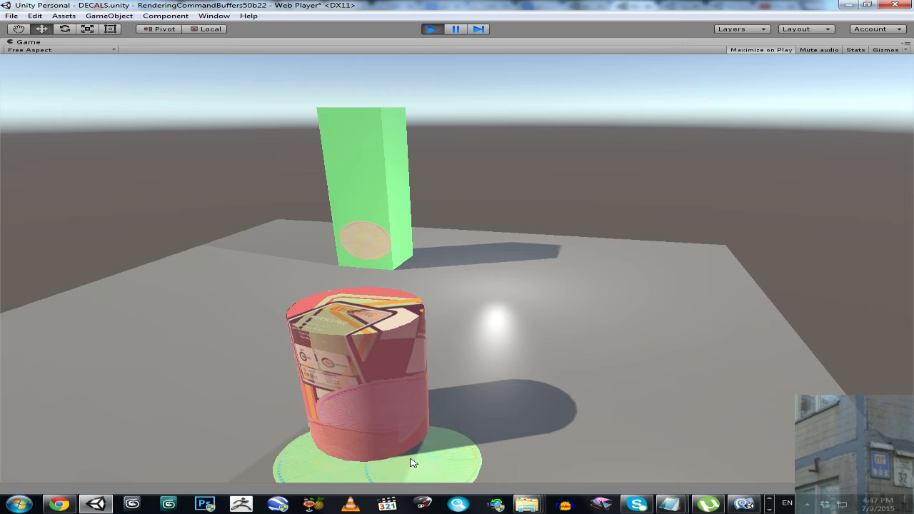
left_click(412, 463)
left_click(411, 446)
- Place round, warning, 01 sign and plain rectangular decals at scattered spots across the ground plane
left_click(483, 372)
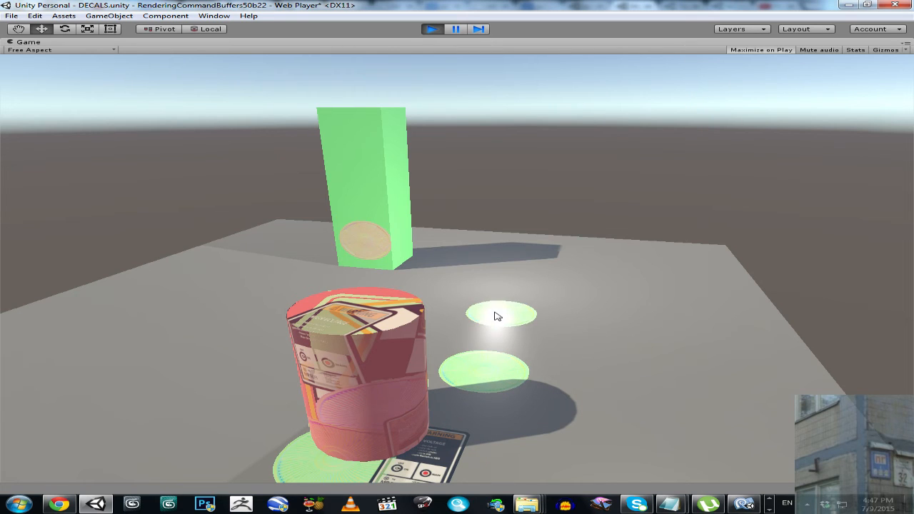
left_click(582, 321)
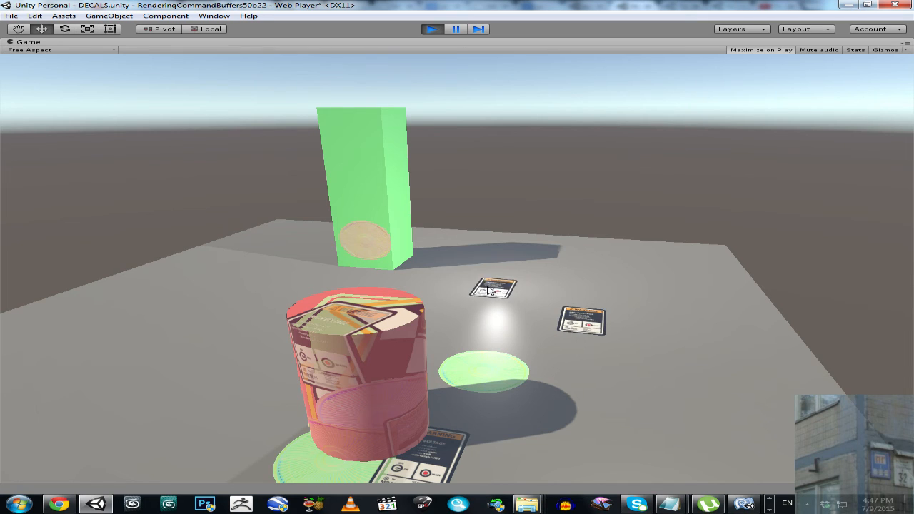
left_click(487, 289)
left_click(463, 323)
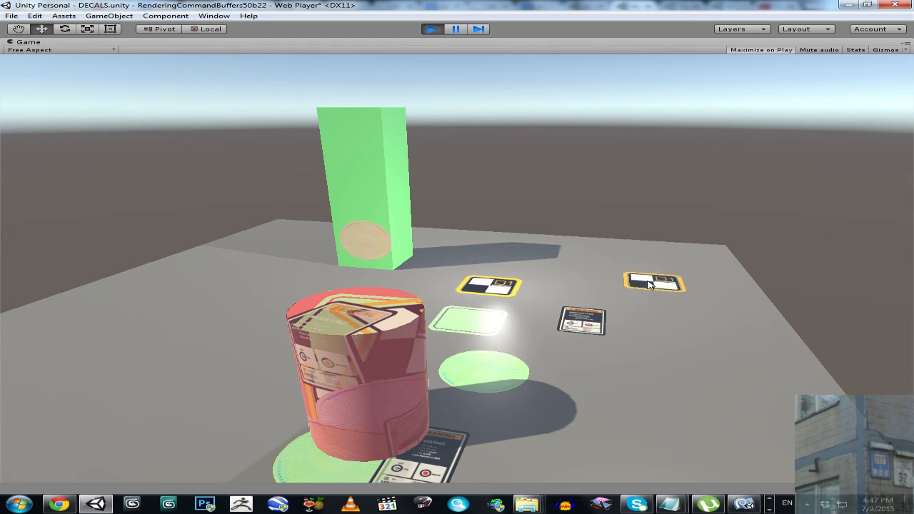
left_click(650, 285)
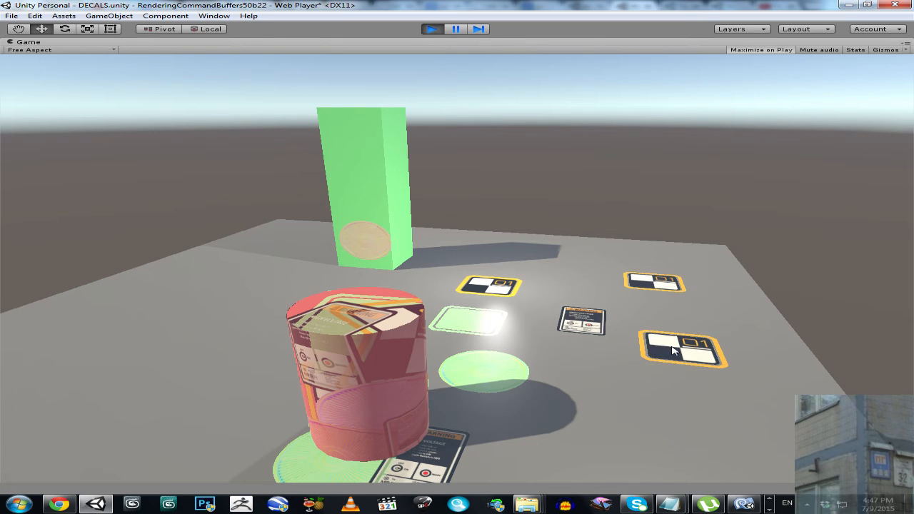
left_click(652, 382)
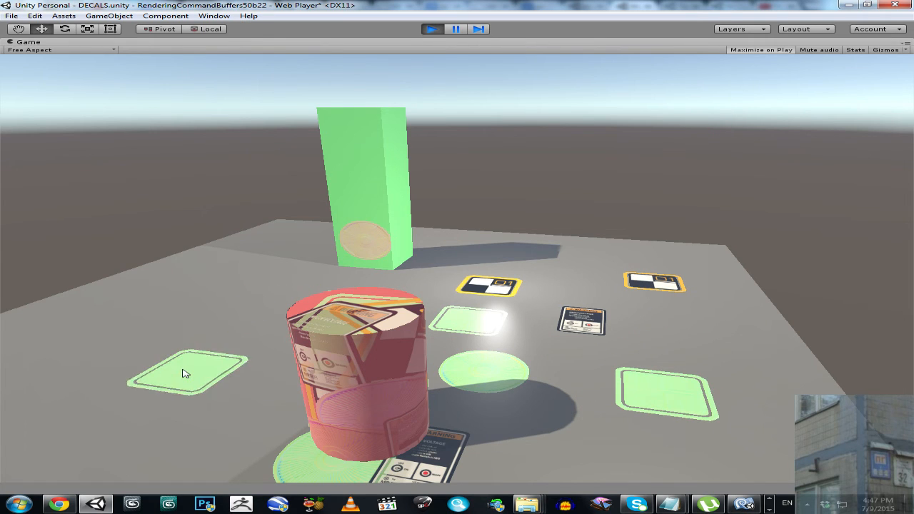
left_click(184, 374)
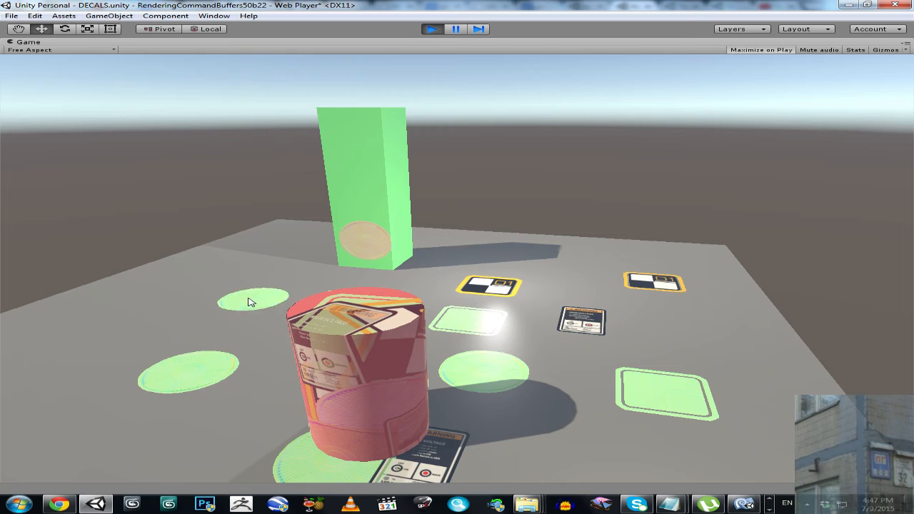
- Place warning, 01 sign and plain decals on the green box's faces, and add two warning decals to the ground
left_click(400, 183)
left_click(363, 186)
left_click(363, 187)
left_click(393, 147)
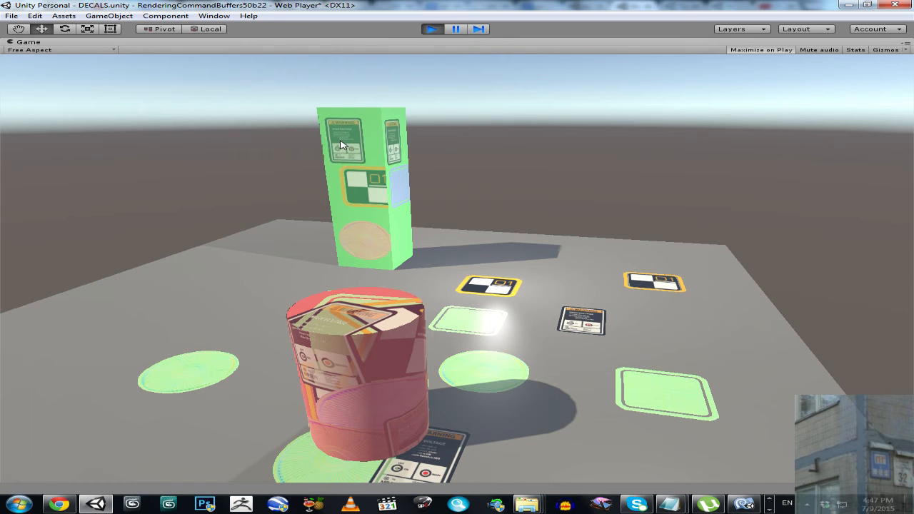
left_click(401, 241)
left_click(298, 280)
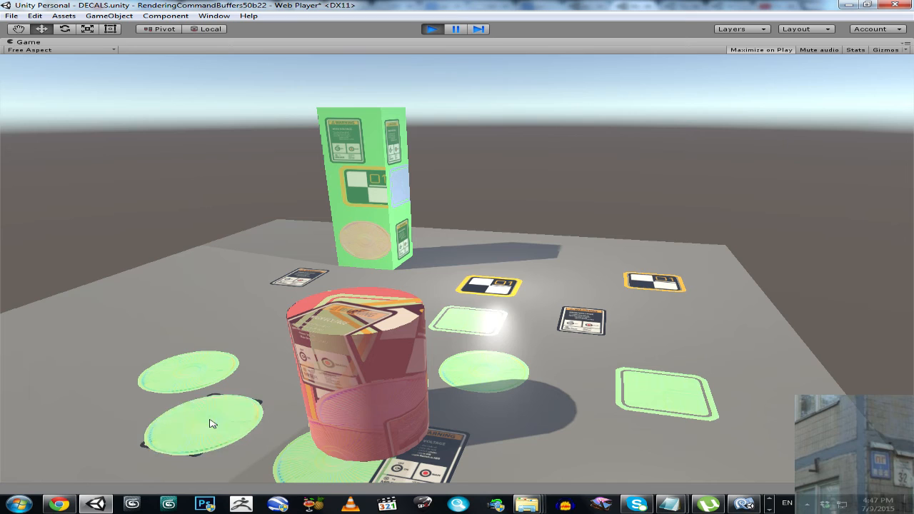
left_click(212, 424)
- Show the rendering statistics and check performance while moving the round decal over the cylinder and ground
left_click(855, 50)
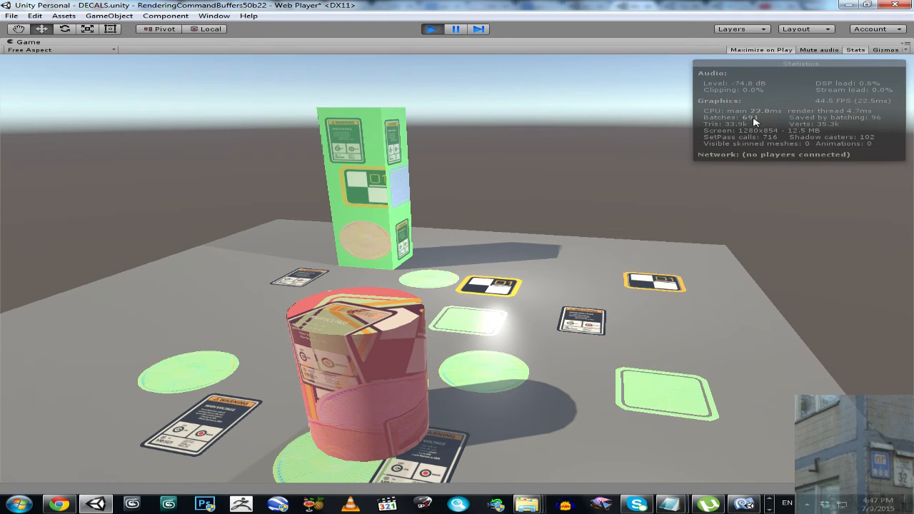
left_click(856, 51)
left_click(857, 51)
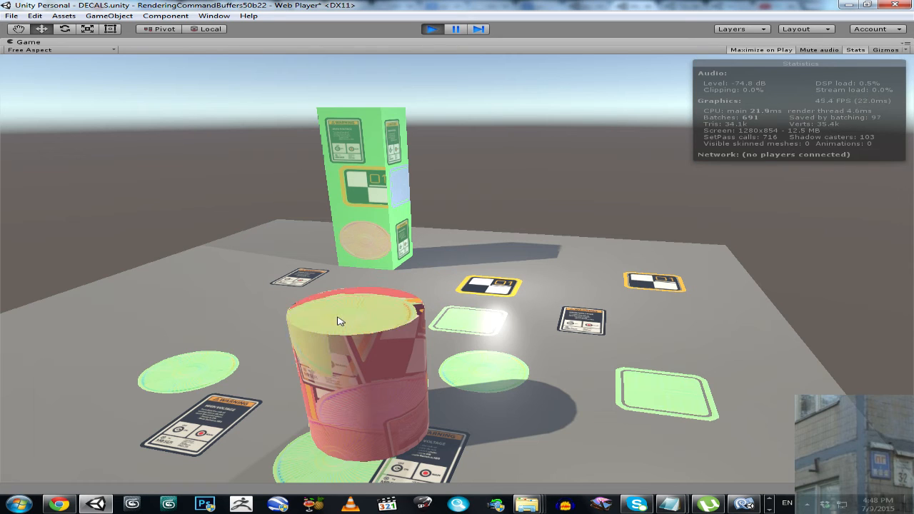
left_click(341, 322)
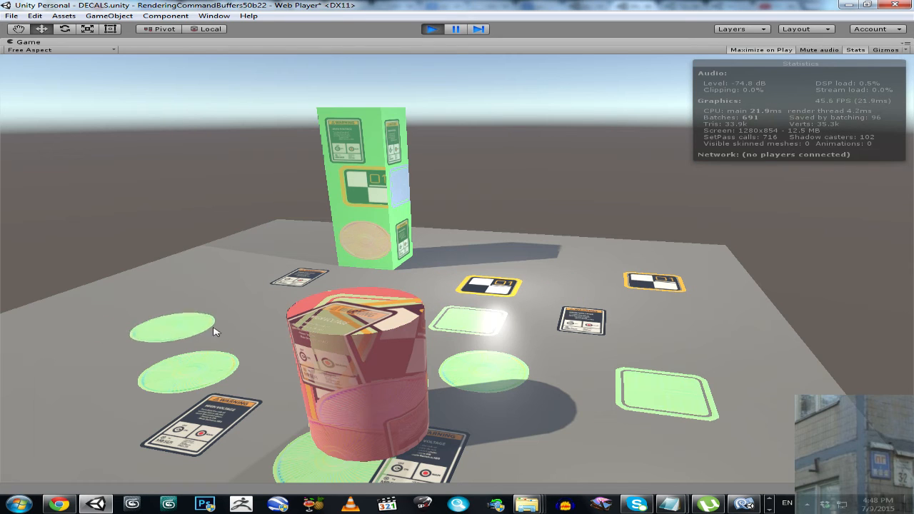
left_click(446, 421)
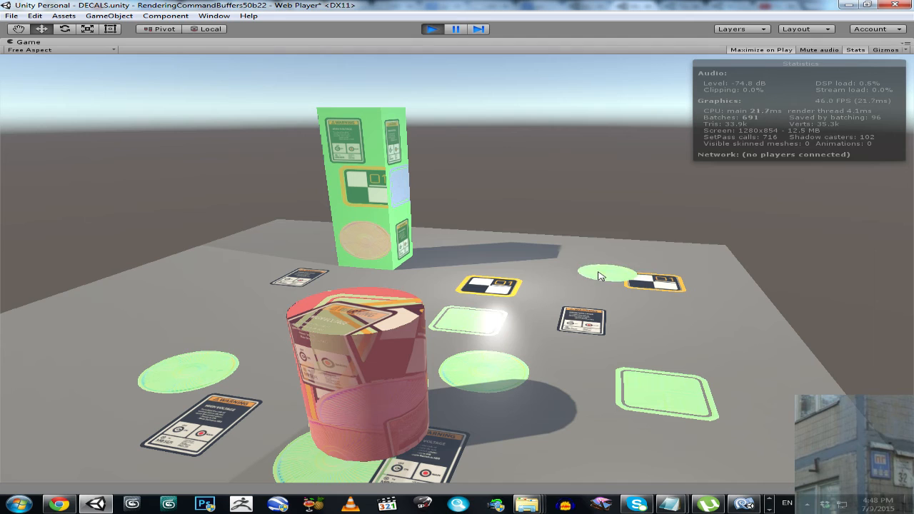
left_click_drag(148, 315, 241, 392)
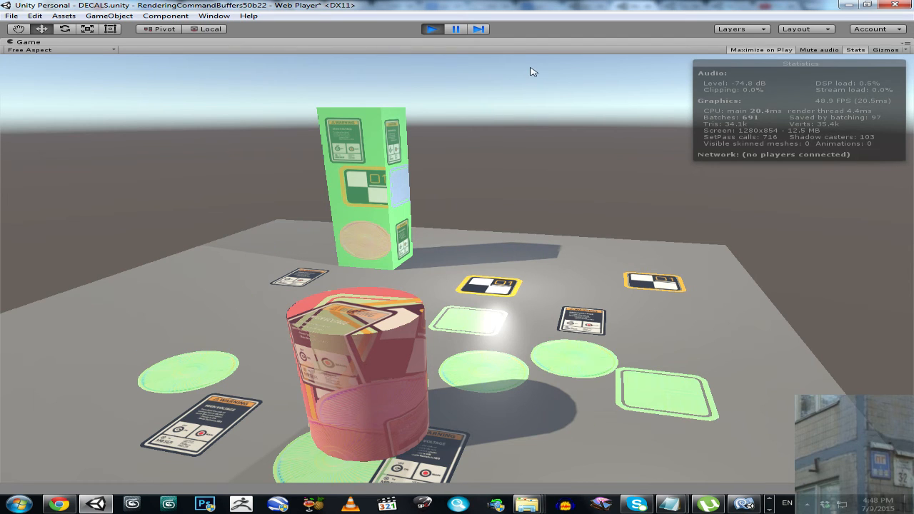
- Pause the game, rename the Update function in DecalClick.js to FixedUpdate, and save the script
left_click(456, 29)
left_click(743, 503)
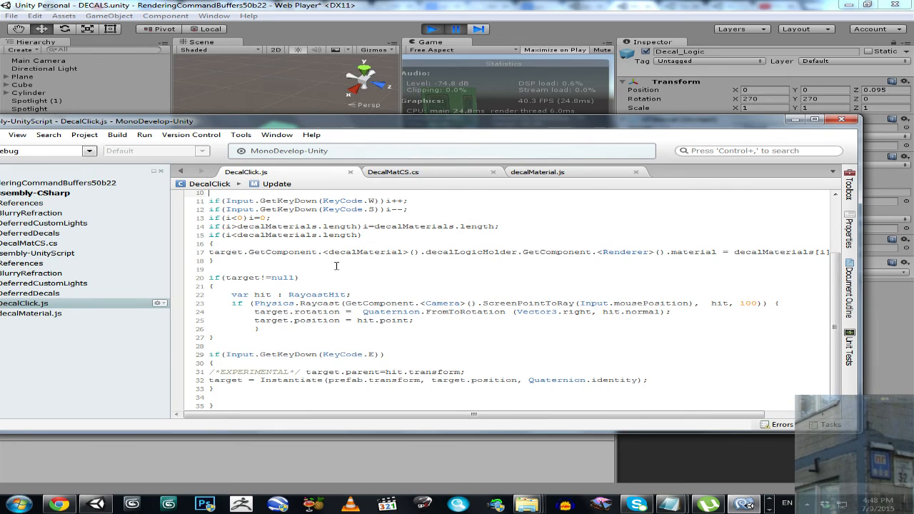
scroll(500, 300, "up", 2)
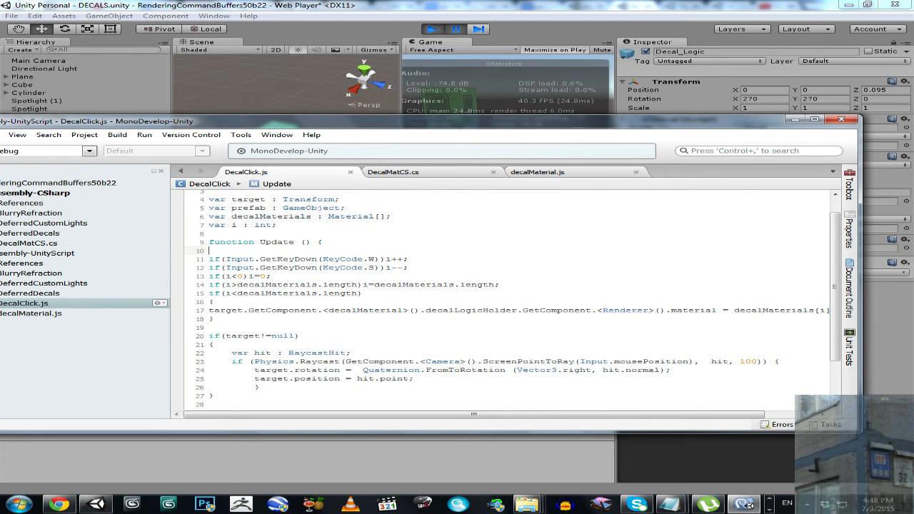
left_click(261, 243)
type("Fixed")
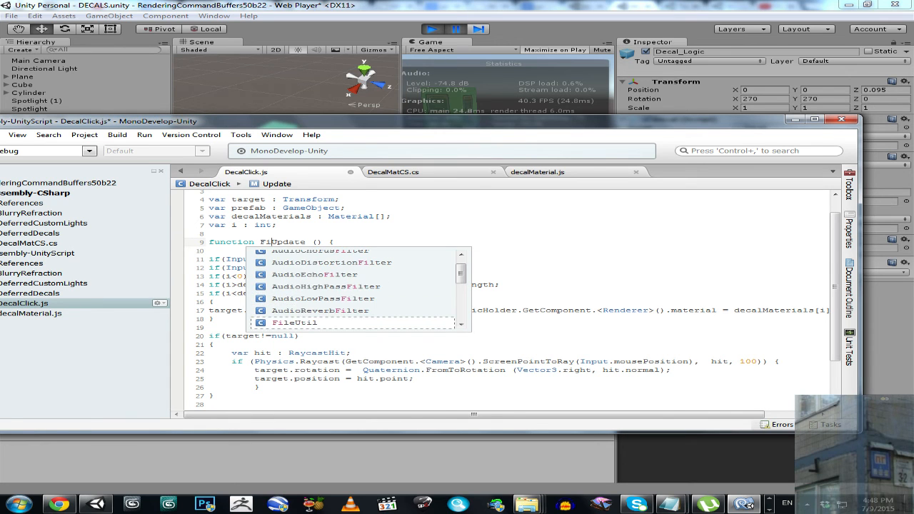
key("ctrl+s")
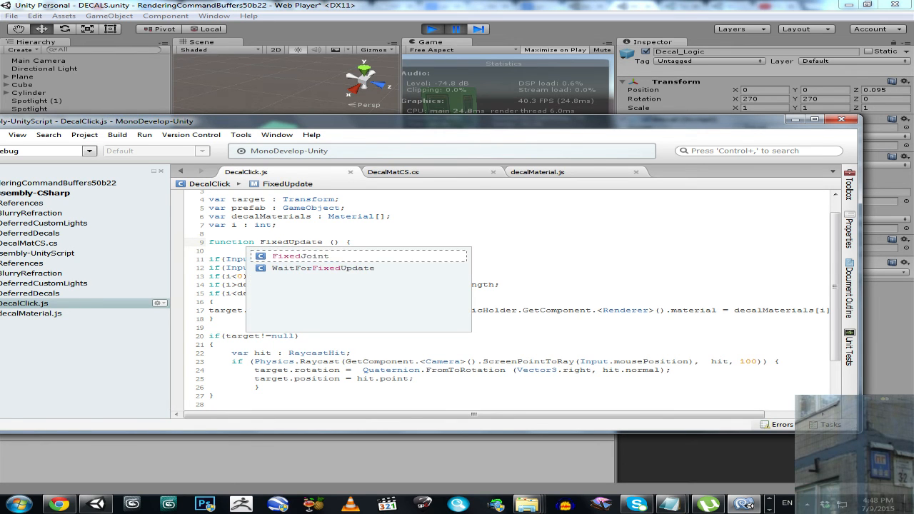
- Resume the game in Unity to test decal movement with the FixedUpdate edit, and pause it again
left_click(512, 2)
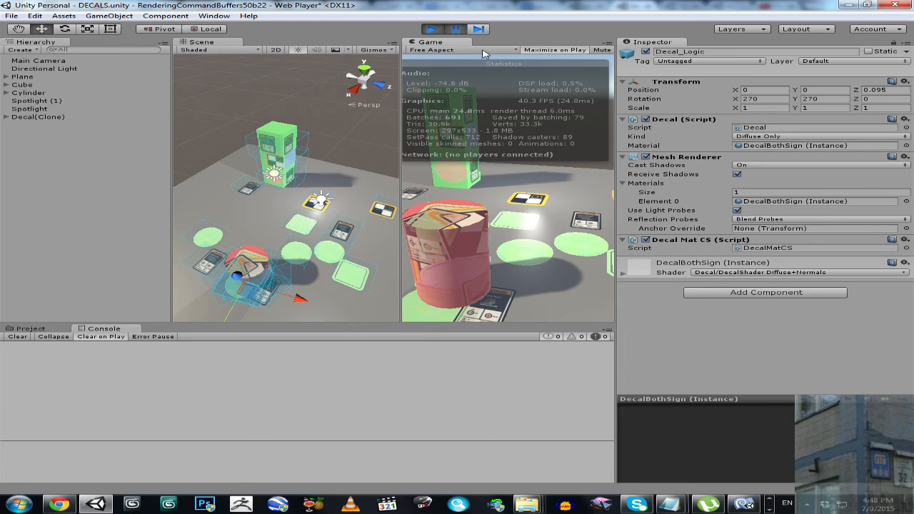
left_click(461, 31)
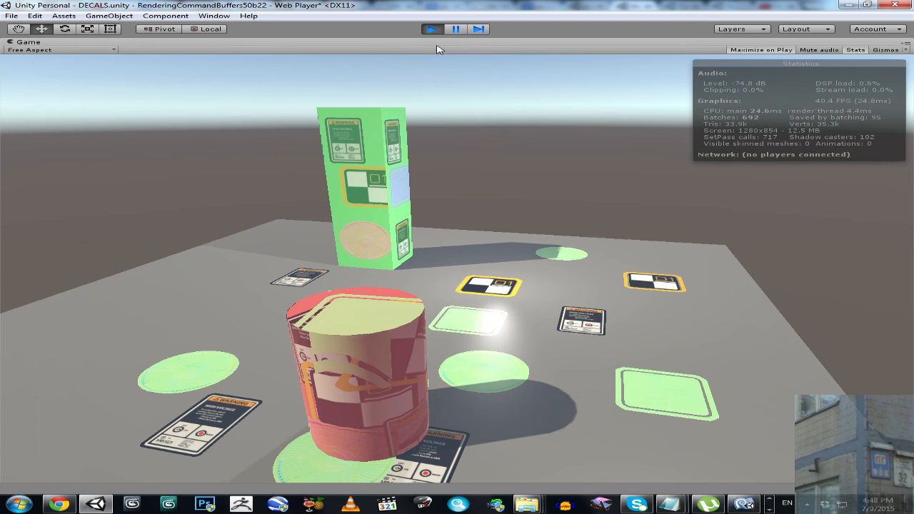
left_click(457, 30)
- Revert the function in DecalClick.js to Update, save the script, and resume the game in Unity
left_click(745, 504)
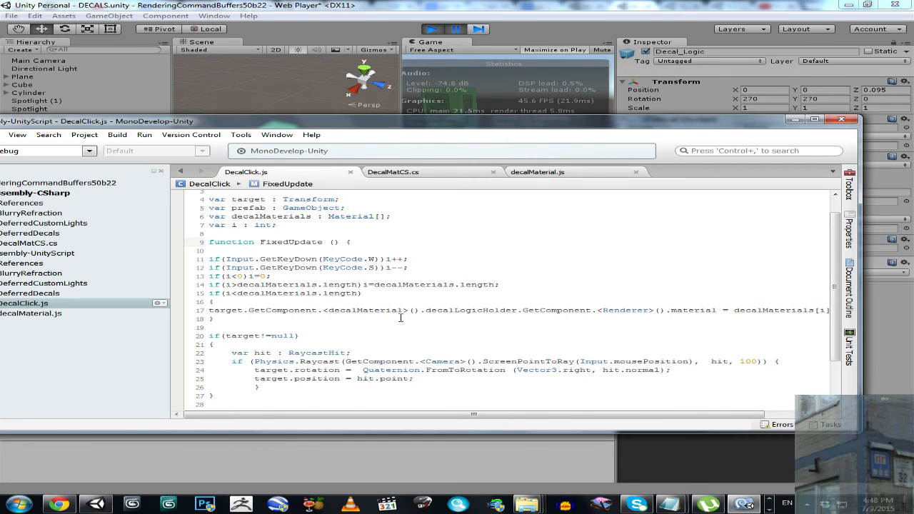
key("ctrl+z")
key("ctrl+s")
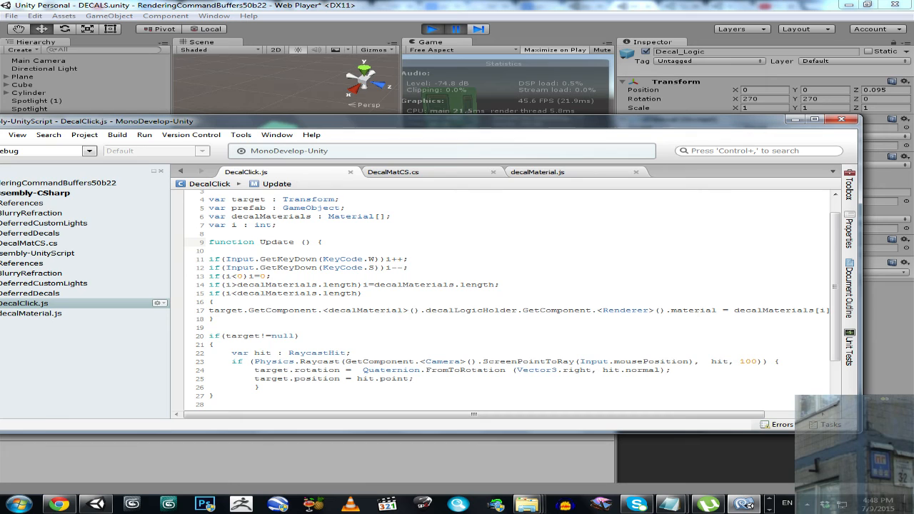
left_click(459, 5)
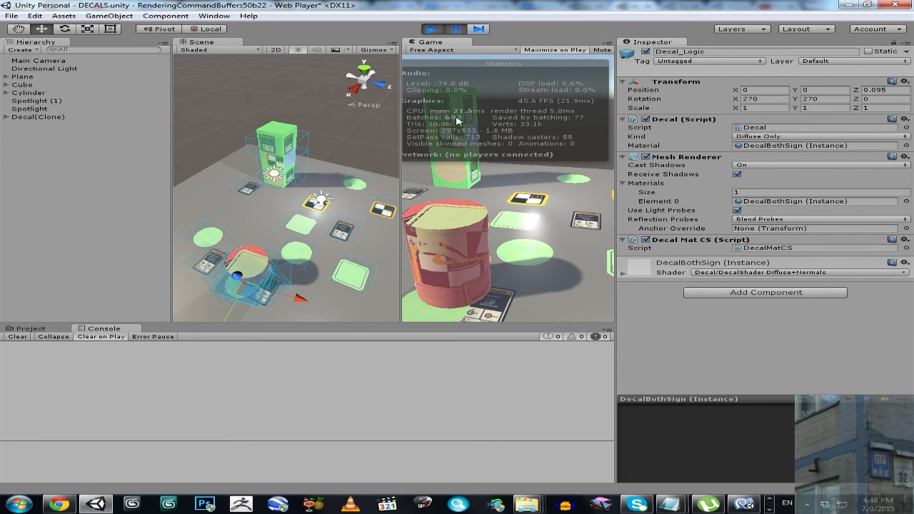
left_click(459, 32)
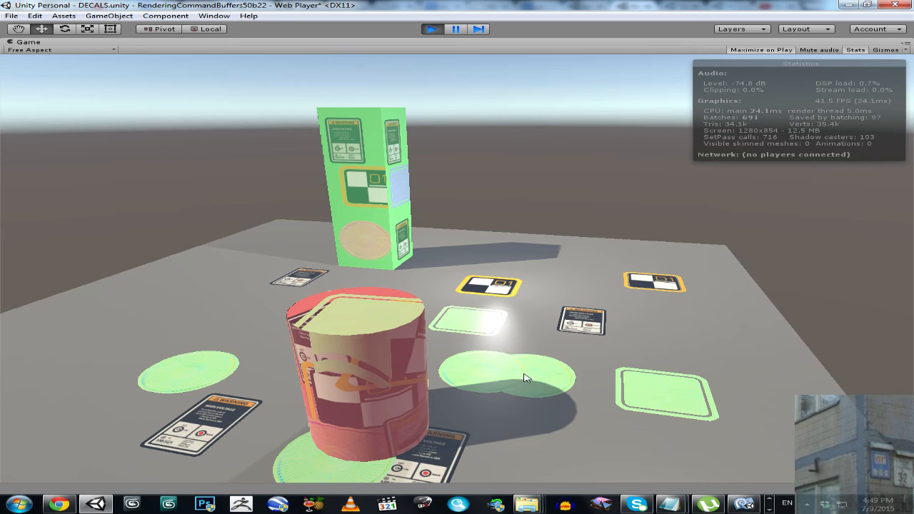
- Pause the game and examine the Decal_Logic and Decal_Renderer hierarchy of the first two decals under Plane
left_click(457, 29)
left_click(457, 29)
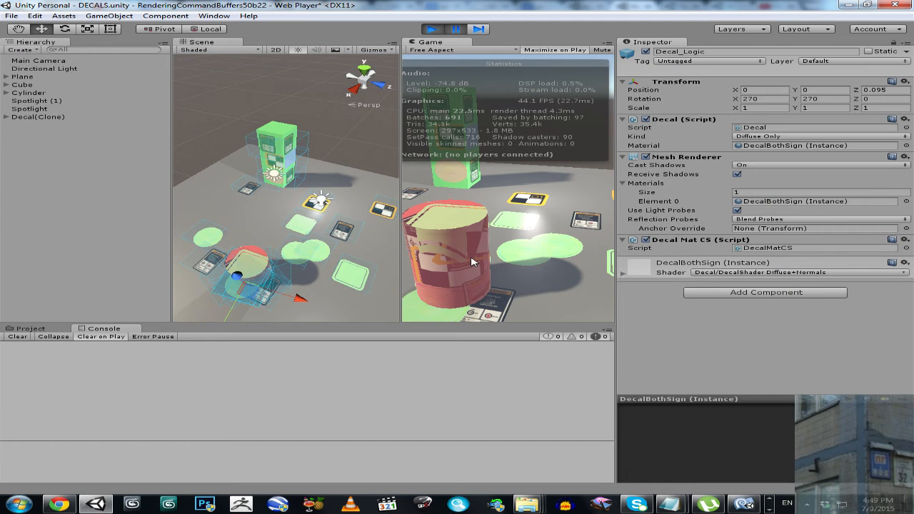
left_click(5, 77)
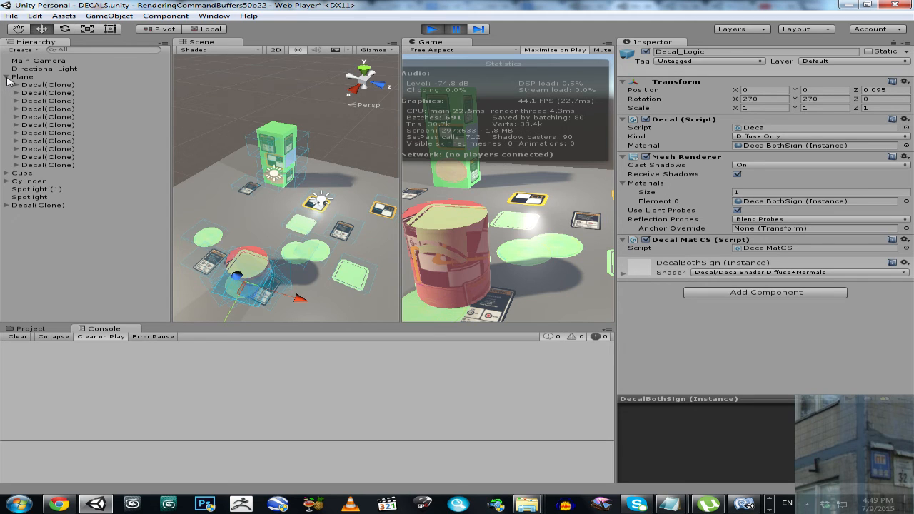
left_click(17, 85)
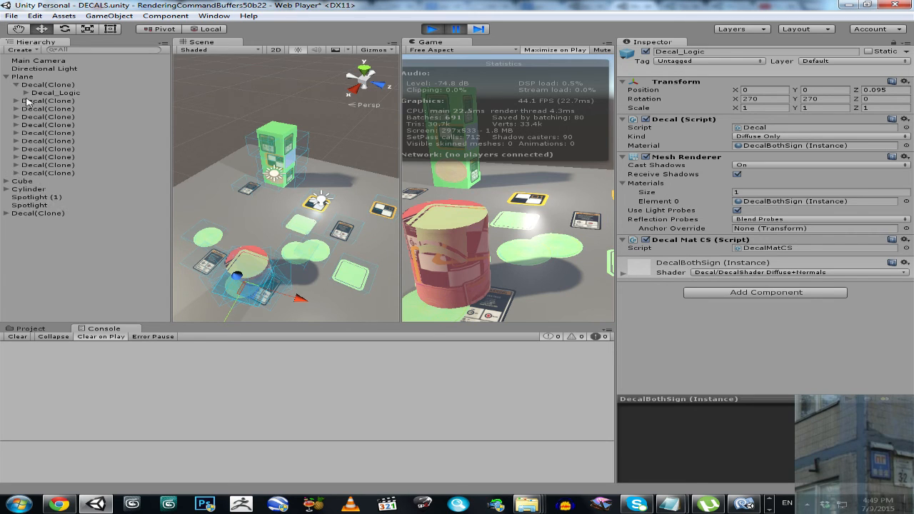
left_click(25, 94)
left_click(72, 101)
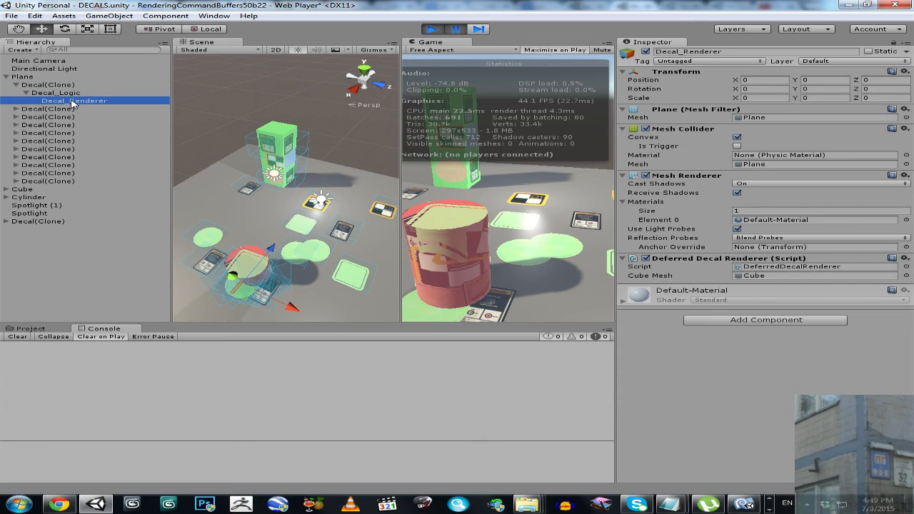
left_click(16, 109)
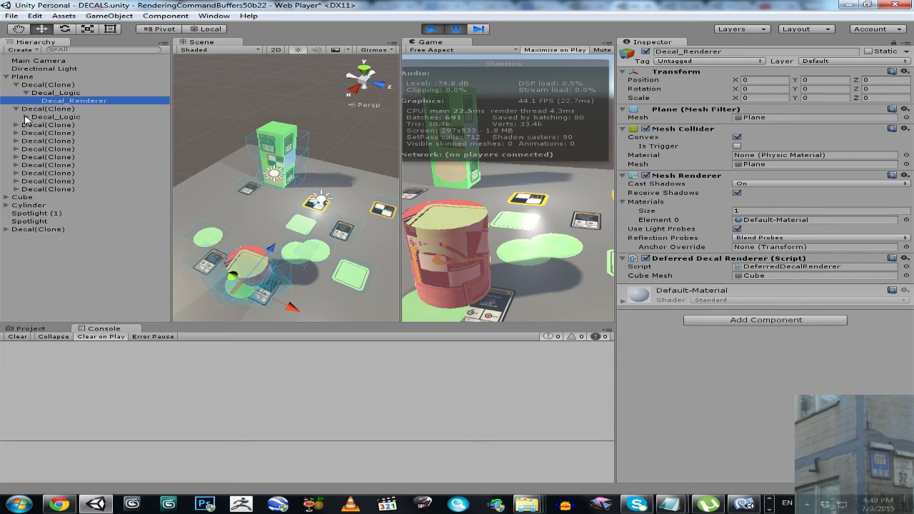
left_click(27, 117)
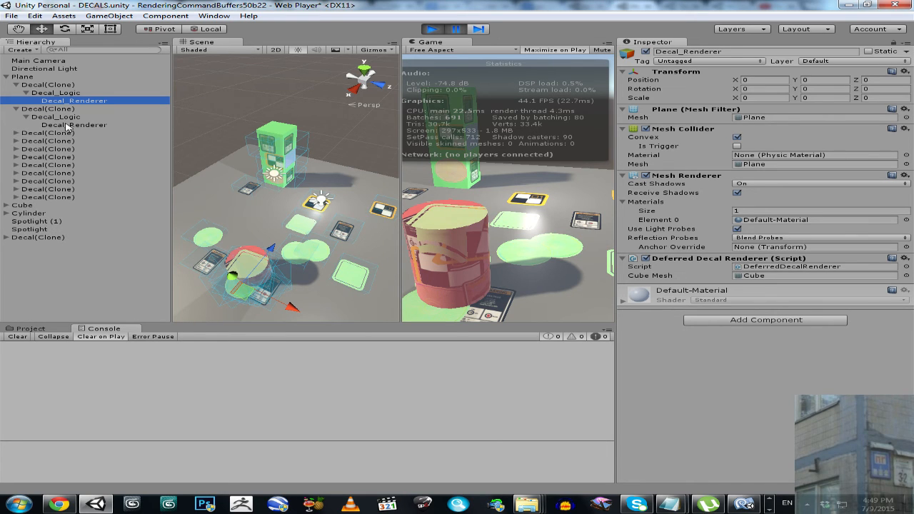
- Switch to MonoDevelop, review the material-switching and decal-parenting code in DecalClick.js, and return to Unity
left_click(744, 505)
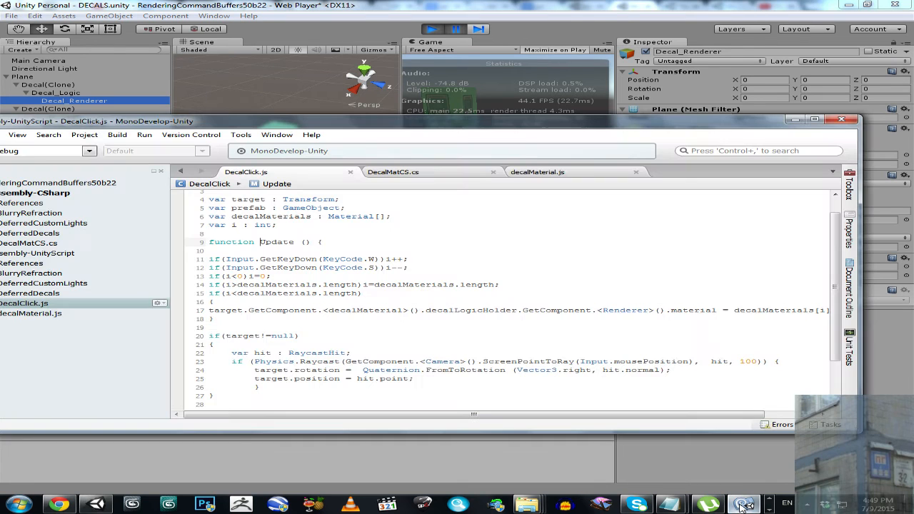
scroll(413, 298, "down", 2)
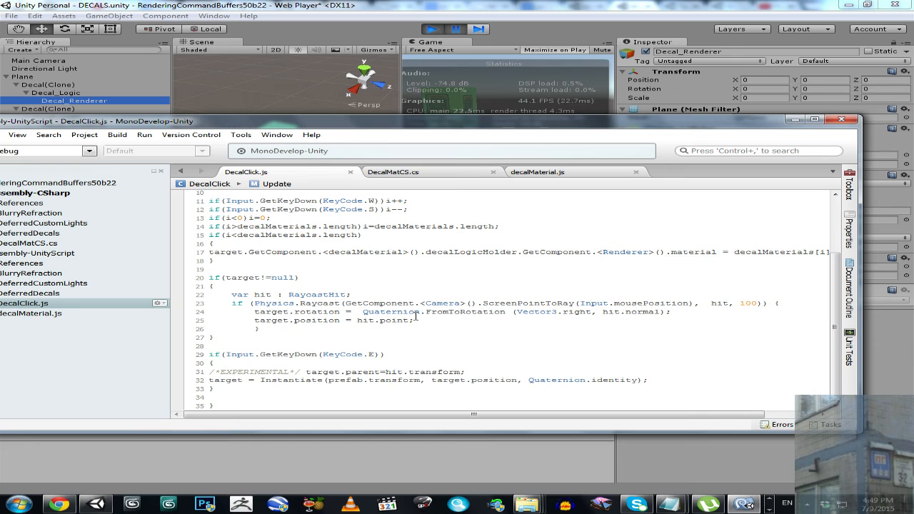
scroll(415, 316, "up", 3)
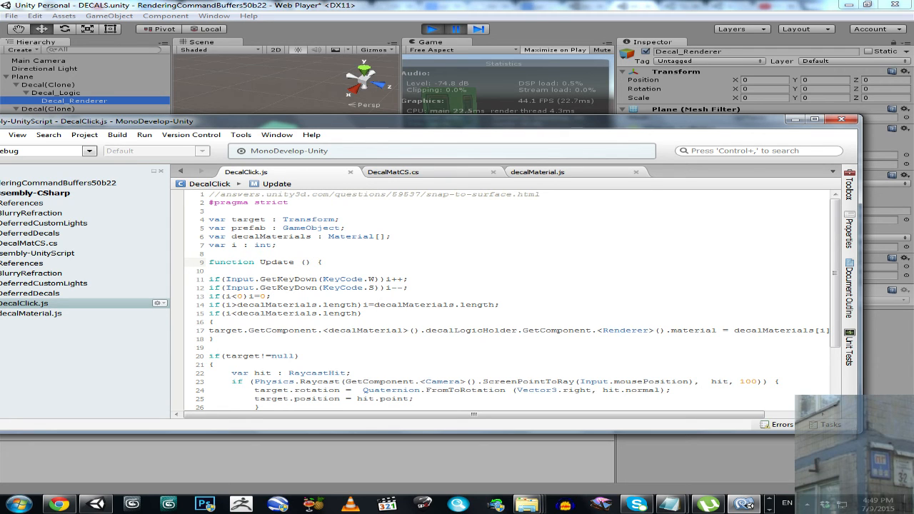
scroll(451, 321, "down", 3)
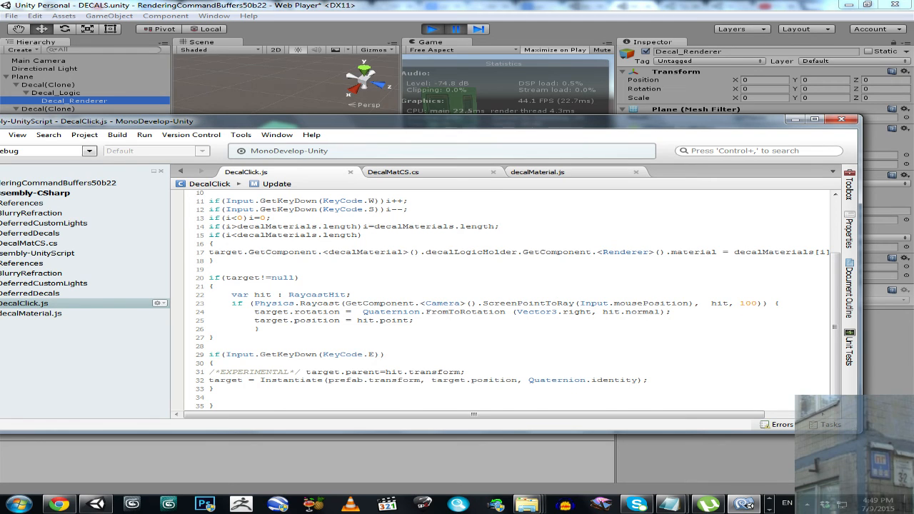
scroll(290, 251, "up", 1)
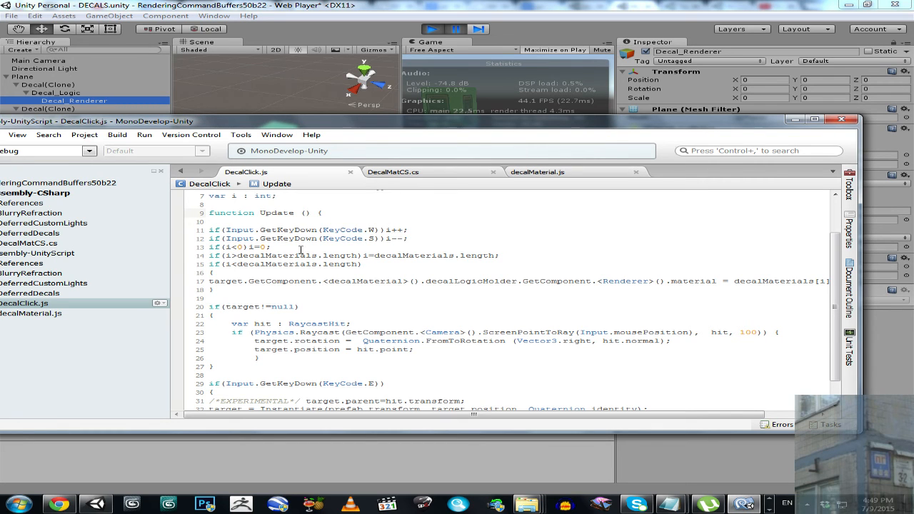
left_click(414, 172)
left_click(543, 5)
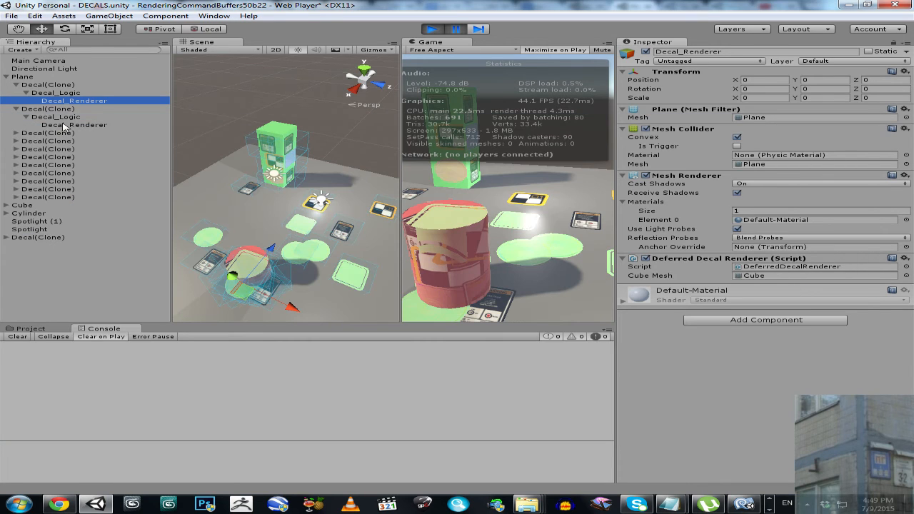
- Select the green cube and expand it and its first five Decal(Clone) children down to Decal_Logic
left_click(278, 130)
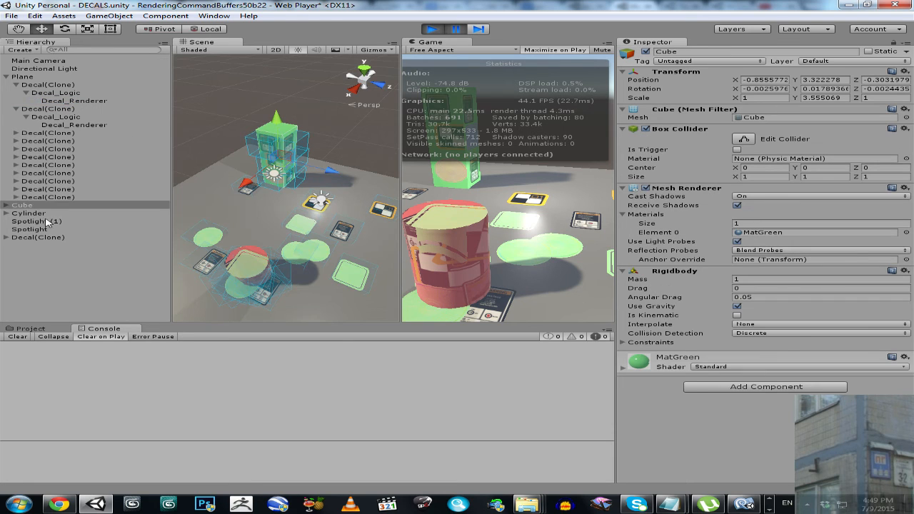
left_click(7, 206)
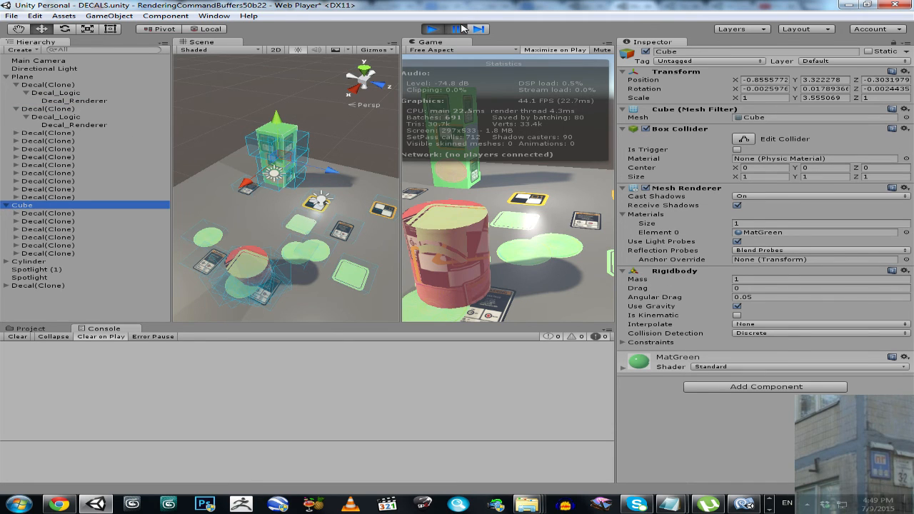
left_click(16, 214)
left_click(16, 229)
left_click(16, 246)
left_click(16, 261)
left_click(16, 278)
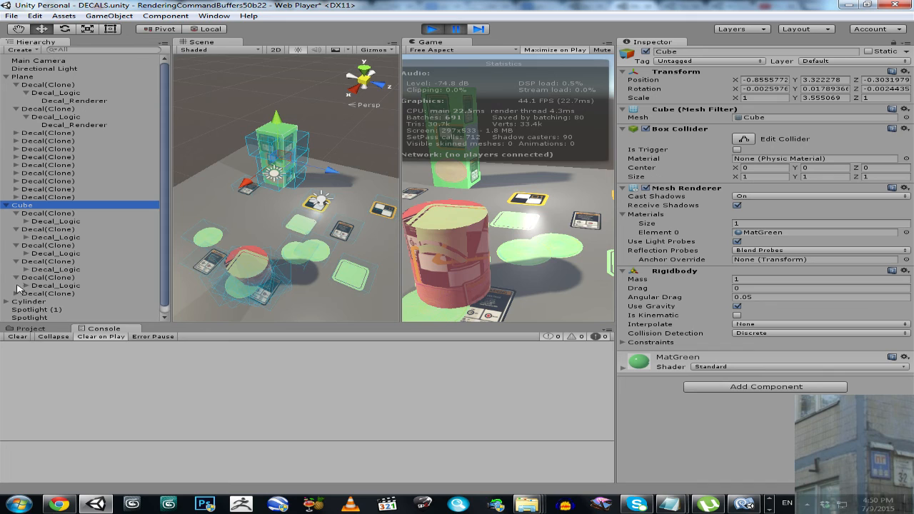
- Expand the Decal_Logic objects of all the cube's decals to expose their Decal_Renderer children
scroll(66, 232, "down", 1)
left_click(25, 206)
left_click(26, 229)
left_click(27, 254)
left_click(26, 278)
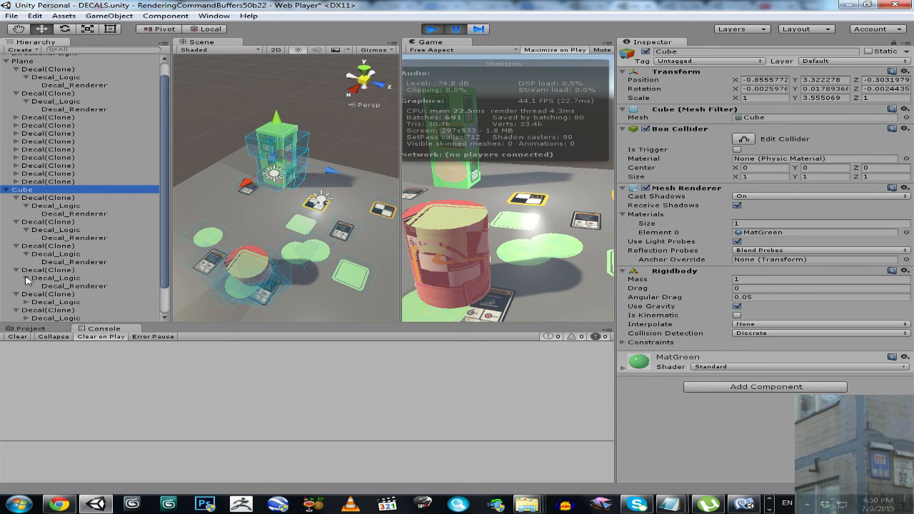
left_click(27, 302)
scroll(41, 304, "down", 3)
left_click(26, 286)
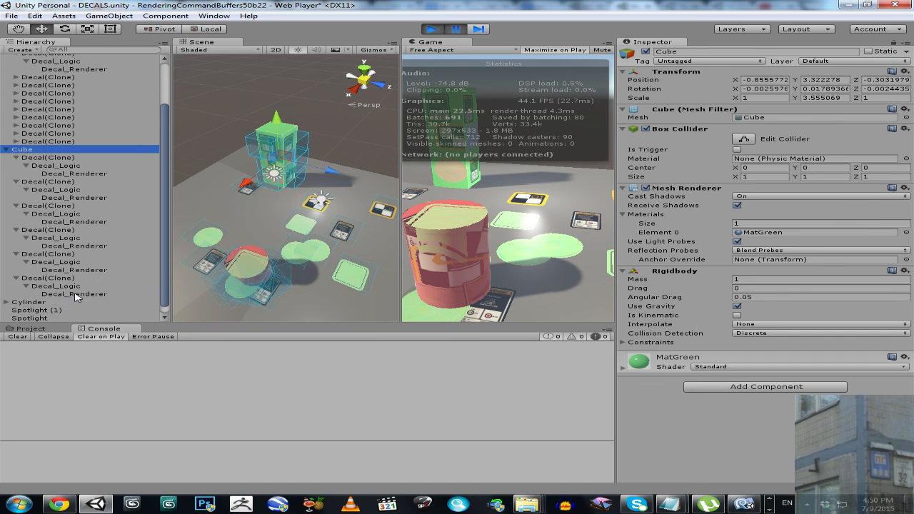
- Delete all six Decal_Renderer objects under the Cube's decals and resume the game
left_click(78, 294)
left_click(68, 271, "ctrl")
left_click(70, 246, "ctrl")
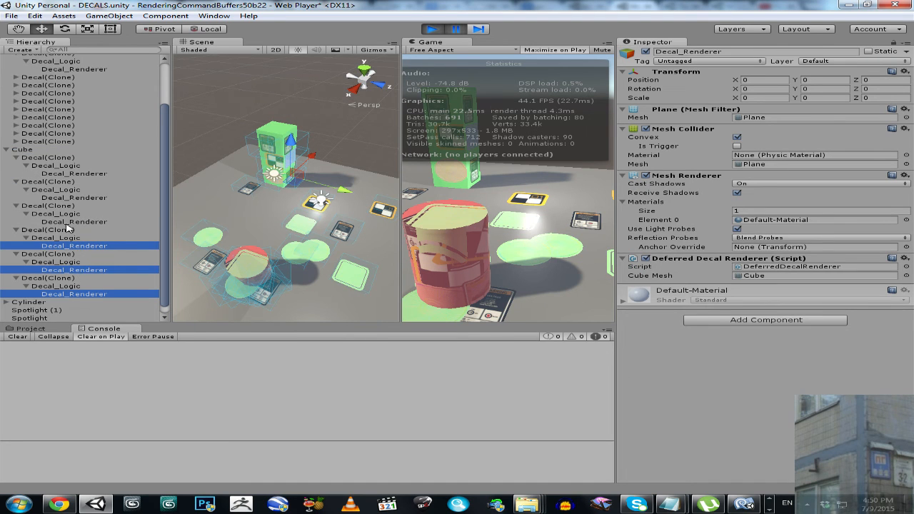
left_click(70, 222, "ctrl")
left_click(71, 198, "ctrl")
left_click(71, 173, "ctrl")
left_click(463, 31)
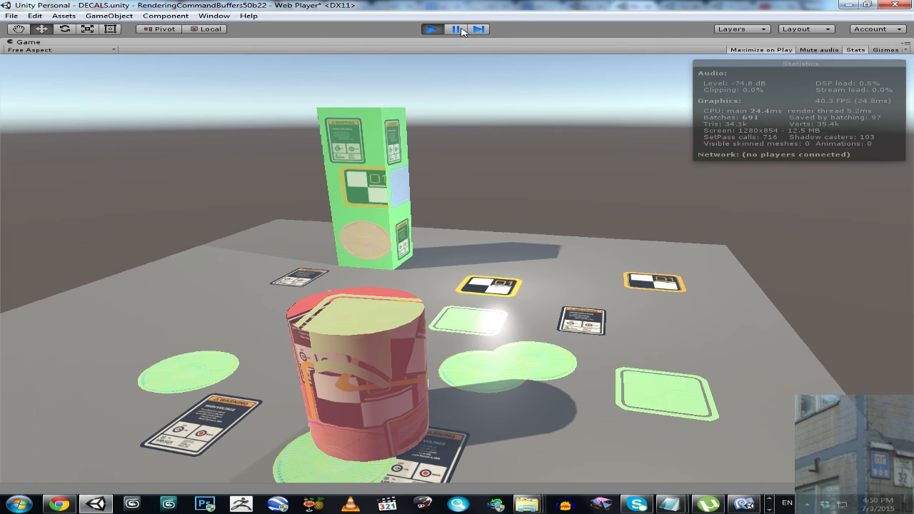
left_click(461, 31)
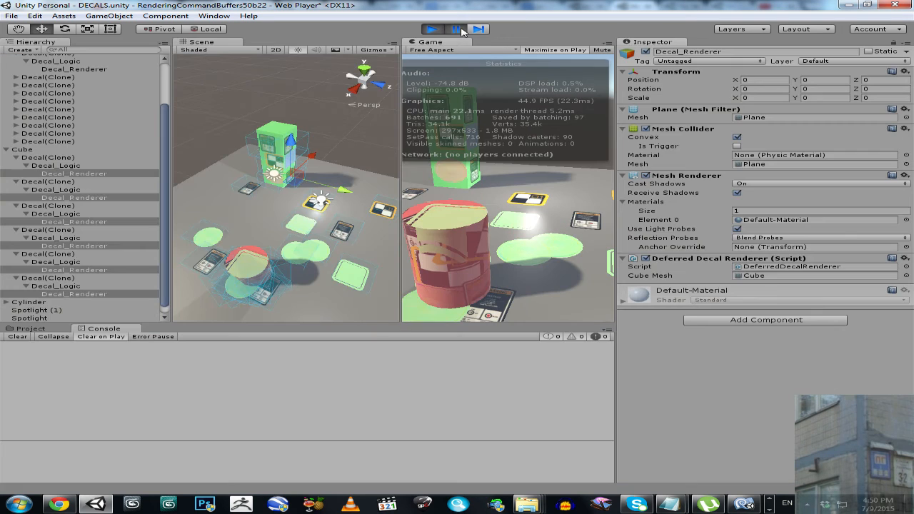
key("Delete")
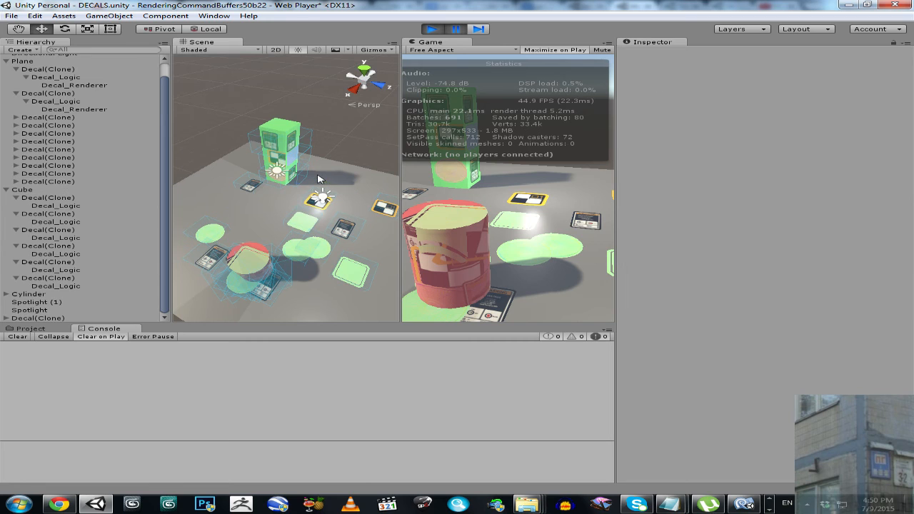
left_click(454, 30)
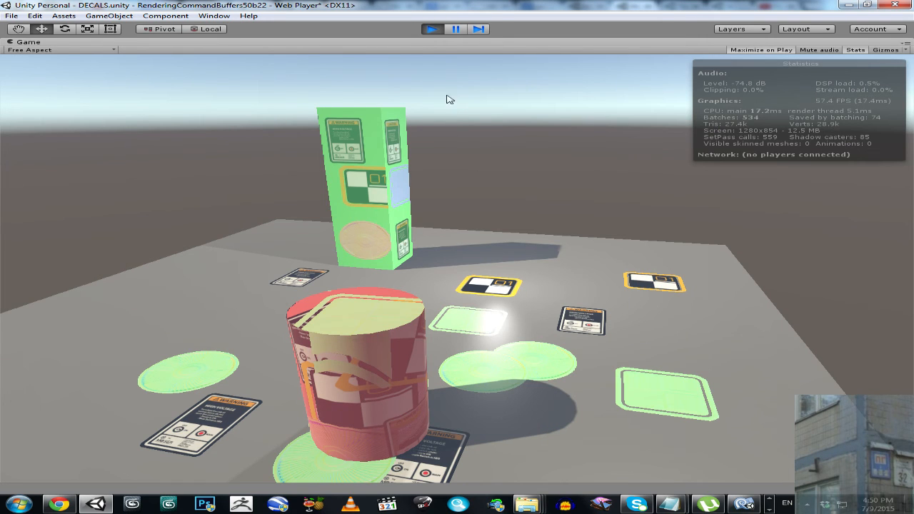
- Restore the editor layout, shift the cube slightly along Z in the Scene view, and maximize the Game view
right_click(434, 41)
left_click(457, 42)
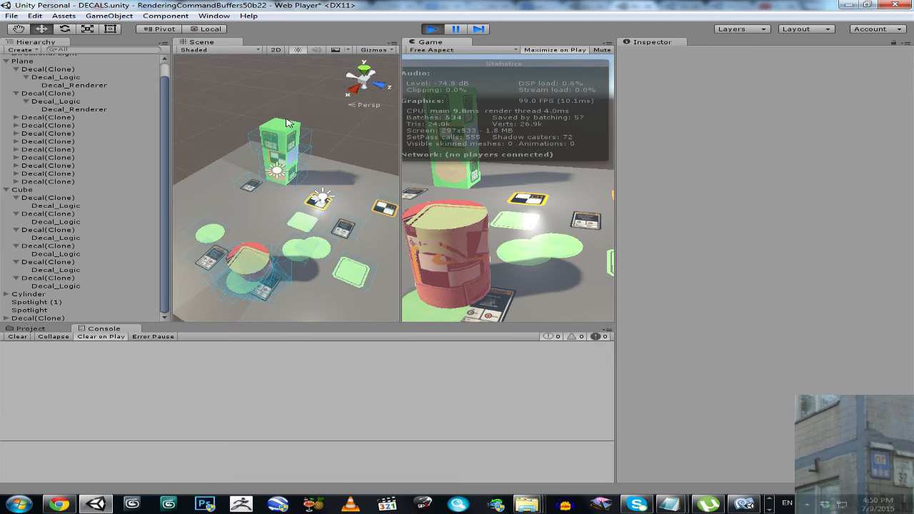
left_click(286, 123)
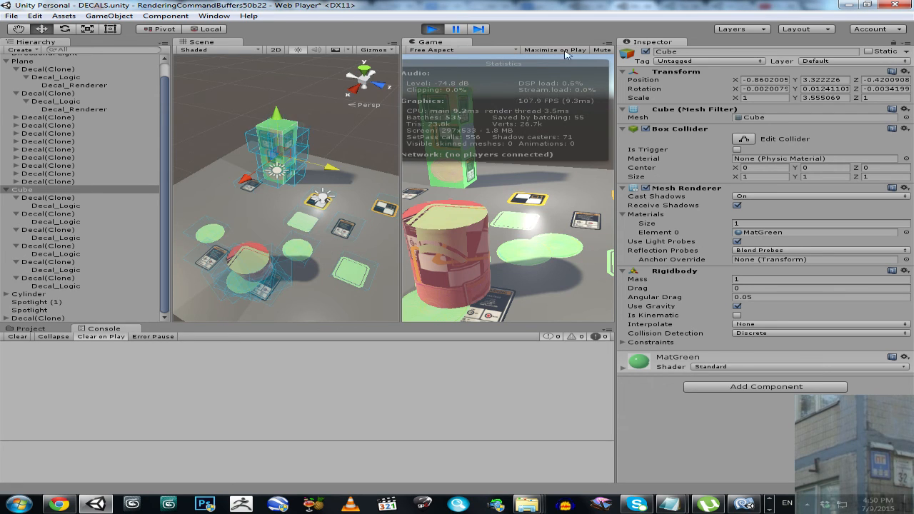
right_click(433, 43)
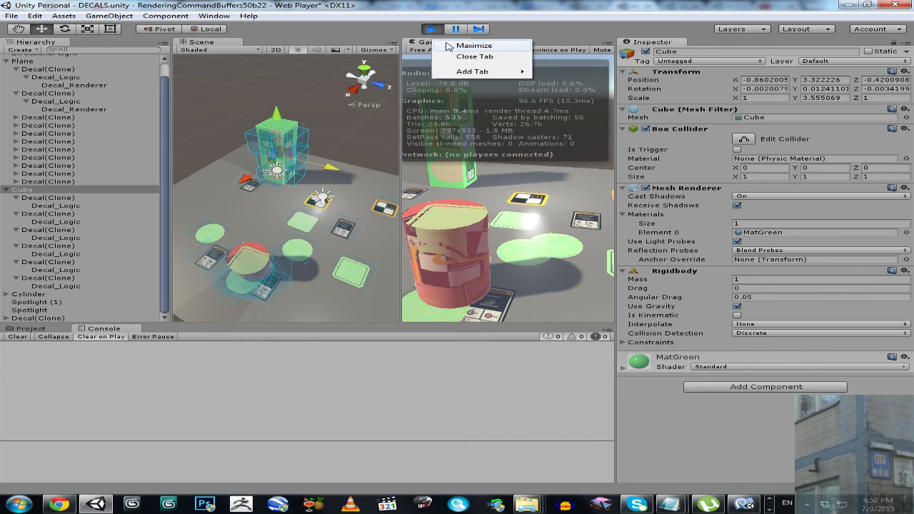
left_click(475, 46)
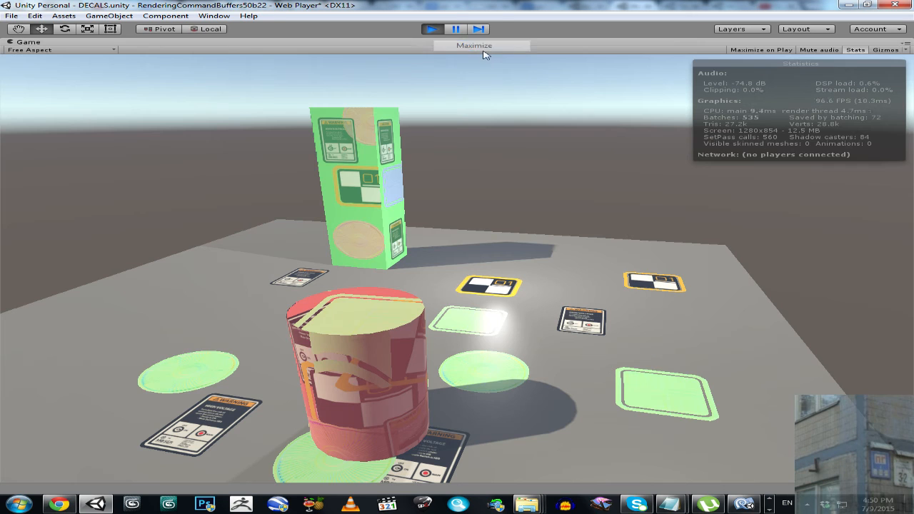
- Hide the rendering statistics, restore the layout to move the cube further along Z, and maximize the Game view again
left_click(860, 52)
right_click(366, 45)
left_click(378, 48)
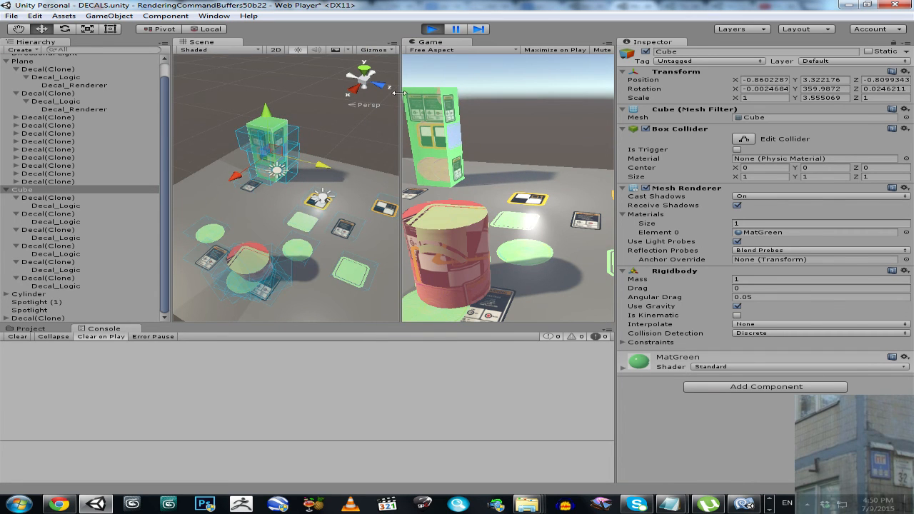
left_click_drag(331, 170, 345, 171)
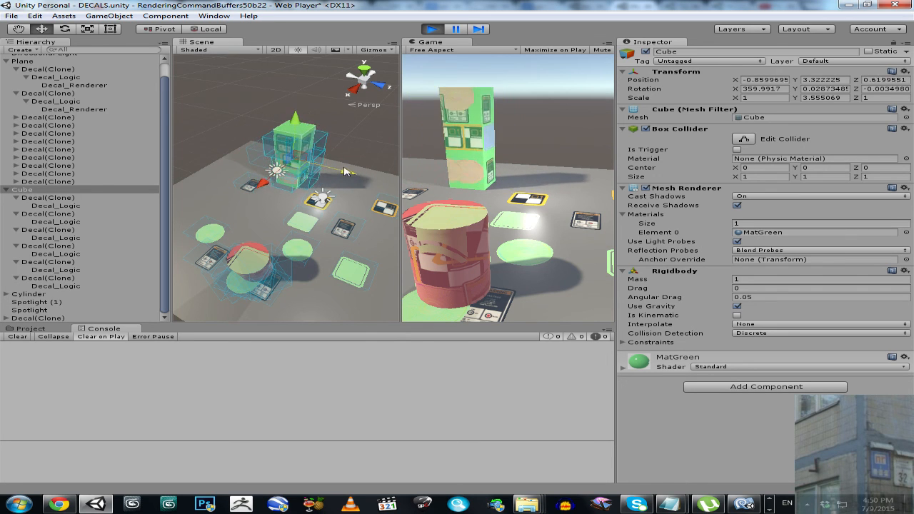
right_click(439, 44)
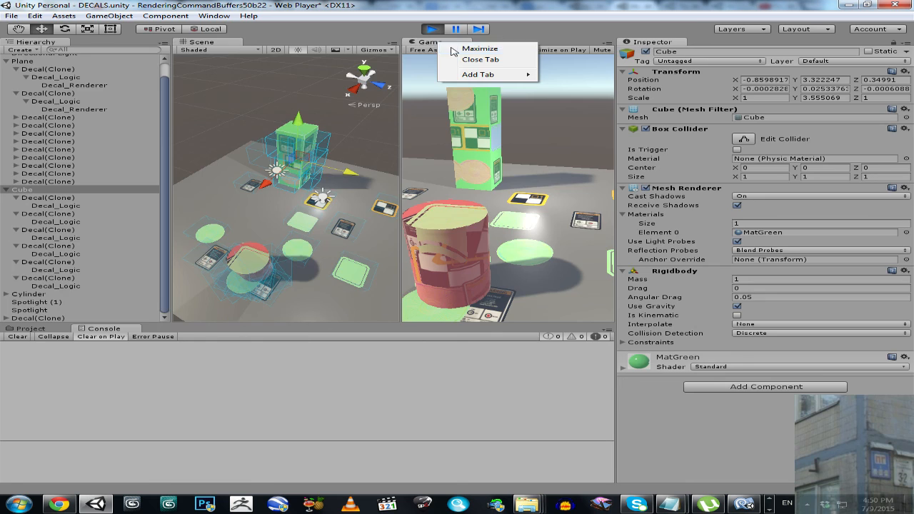
left_click(478, 49)
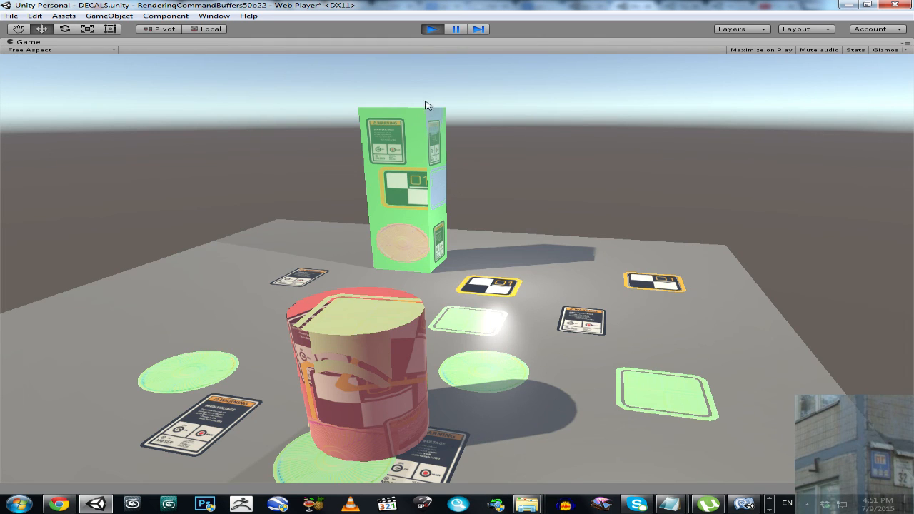
- Restore the layout, pause the game, raise the cube to Y 8.41, and rotate it to about 24, 26, 21 degrees
right_click(402, 48)
left_click(420, 51)
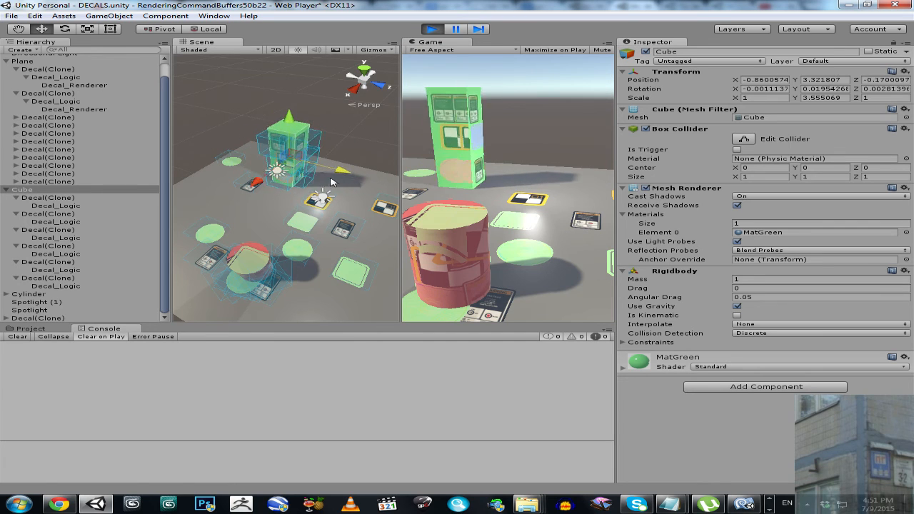
left_click(454, 30)
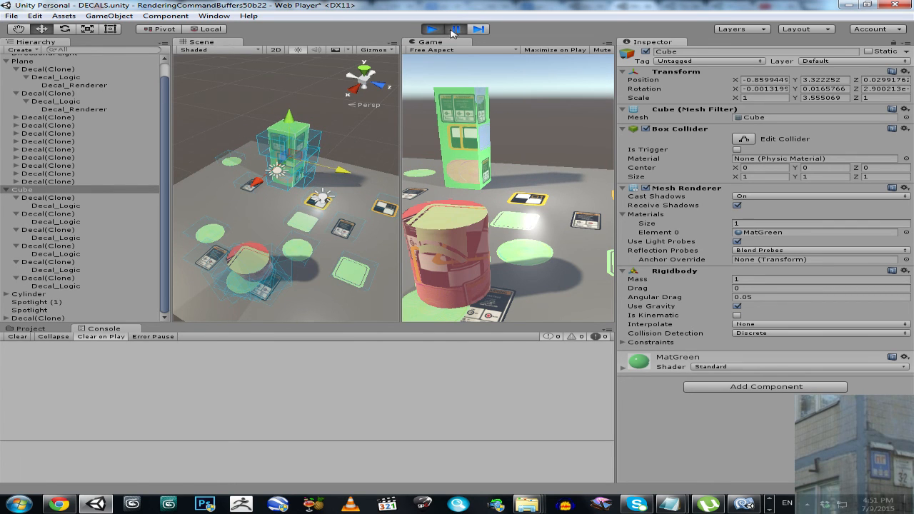
left_click_drag(291, 124, 304, 57)
left_click(64, 28)
scroll(325, 143, "down", 3)
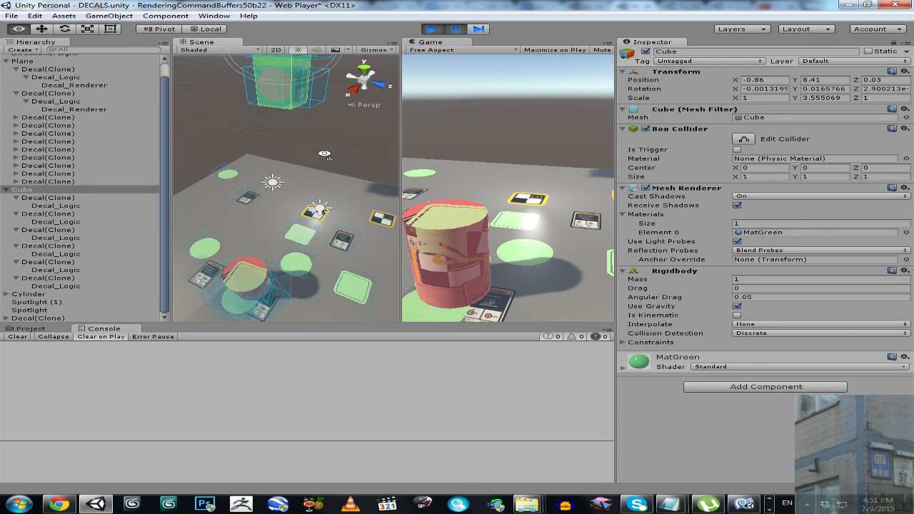
left_click_drag(334, 101, 344, 161)
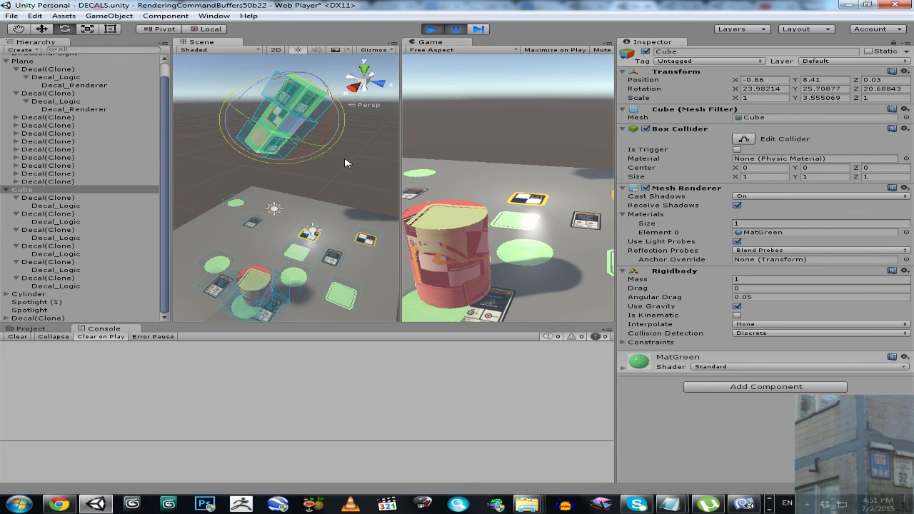
scroll(314, 192, "down", 3)
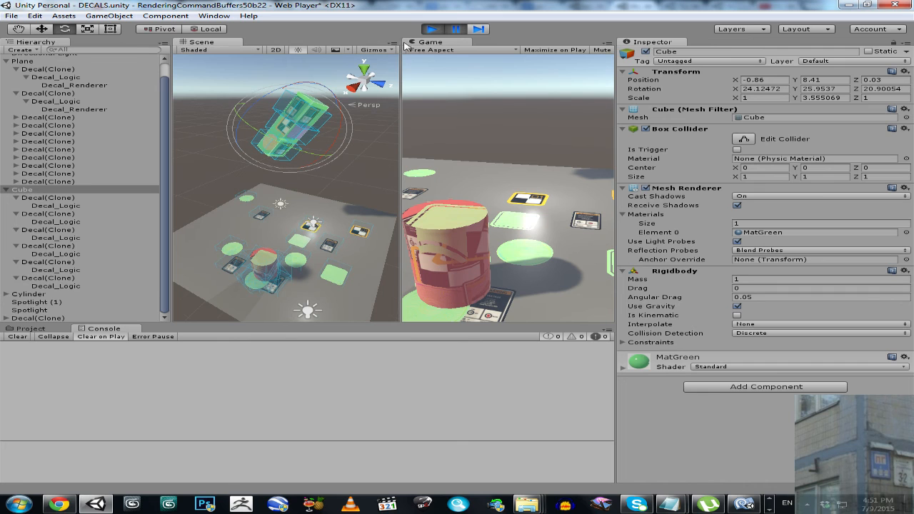
- Run the cube's fall in the maximized Game view with rendering statistics shown, and pause the game with the editor layout restored
right_click(448, 45)
left_click(475, 50)
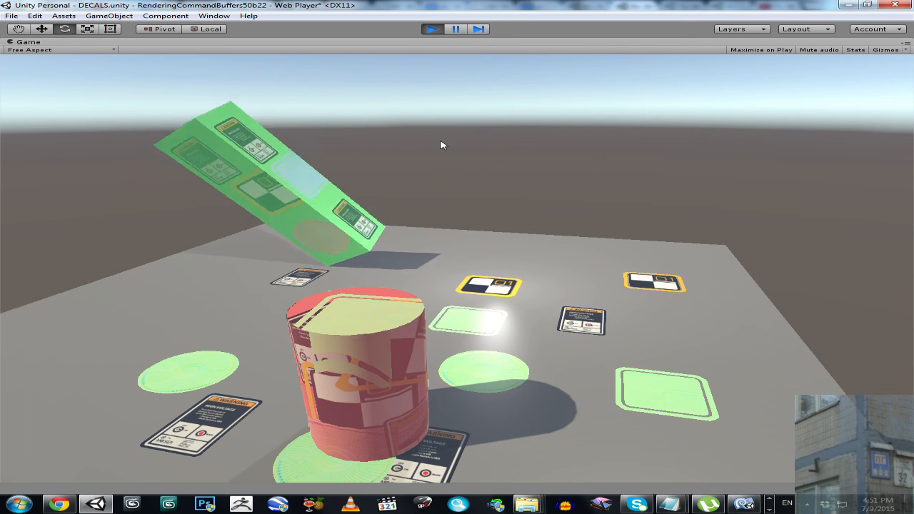
left_click(855, 49)
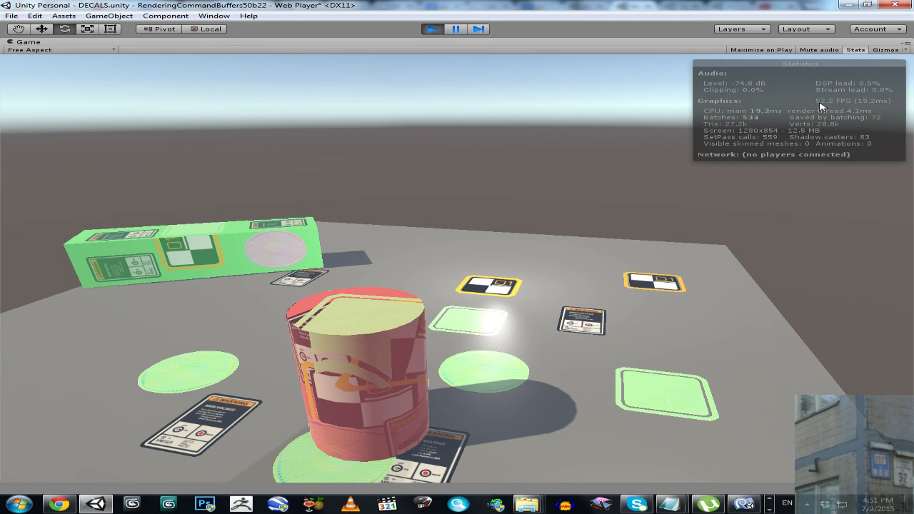
left_click(456, 32)
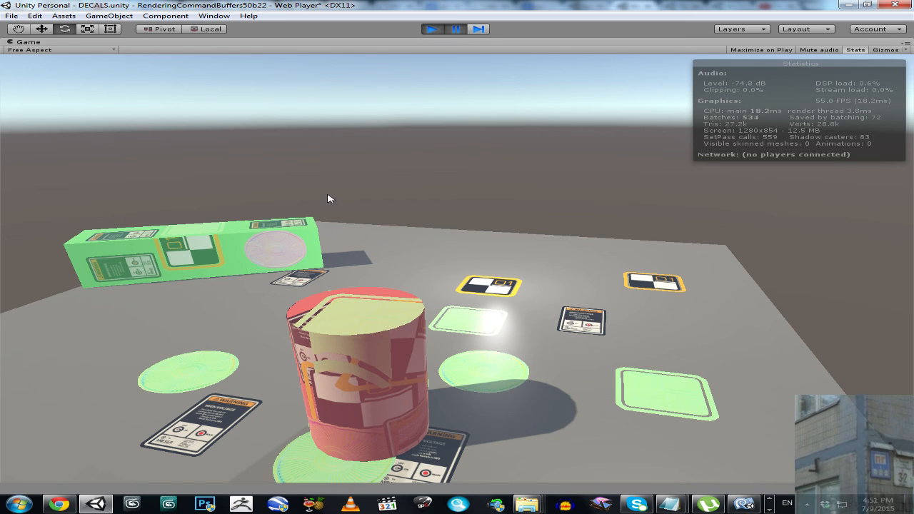
right_click(256, 46)
left_click(282, 53)
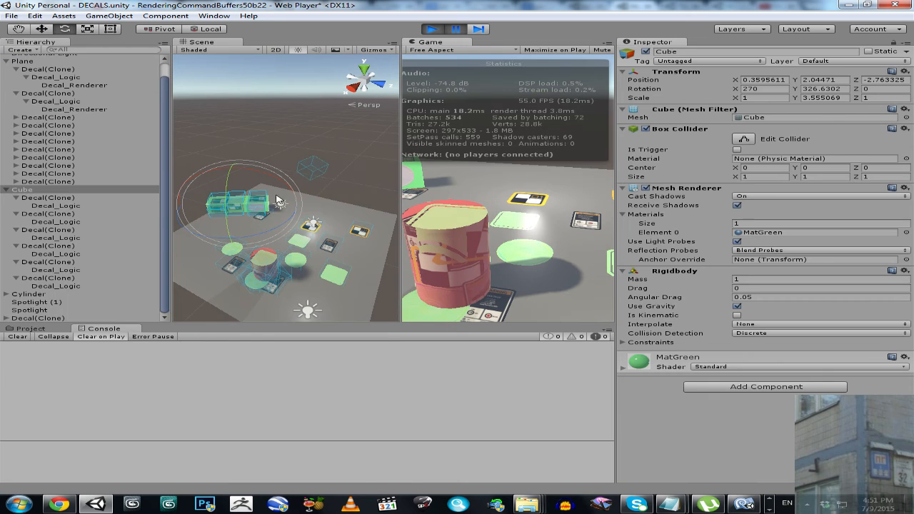
- Expand the Plane's lower decals to a Decal_Renderer object, copy its name, and filter the Hierarchy by Decal_Renderer
left_click(16, 183)
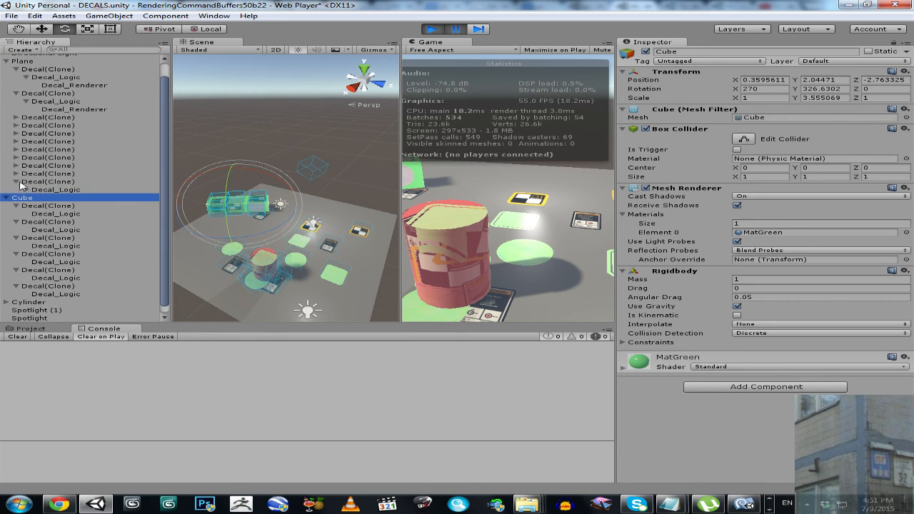
left_click(16, 174)
left_click(15, 165)
left_click(16, 157)
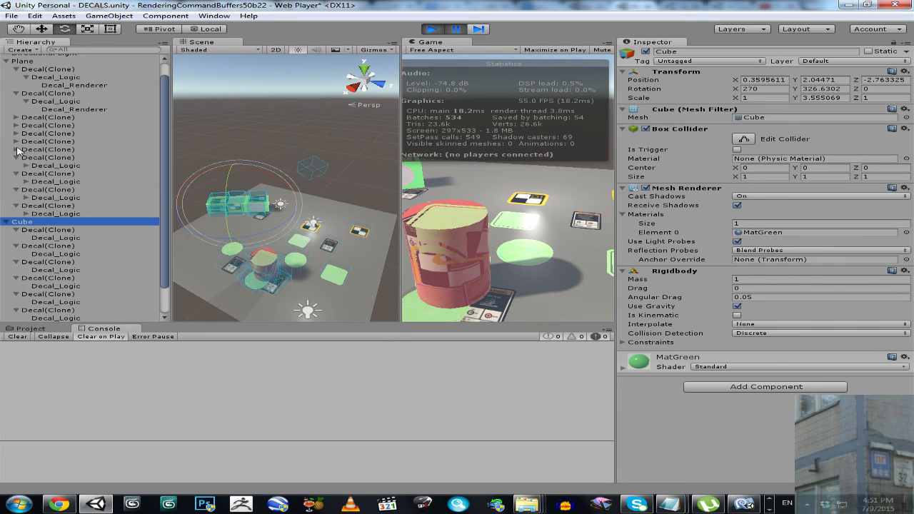
left_click(16, 150)
left_click(26, 173)
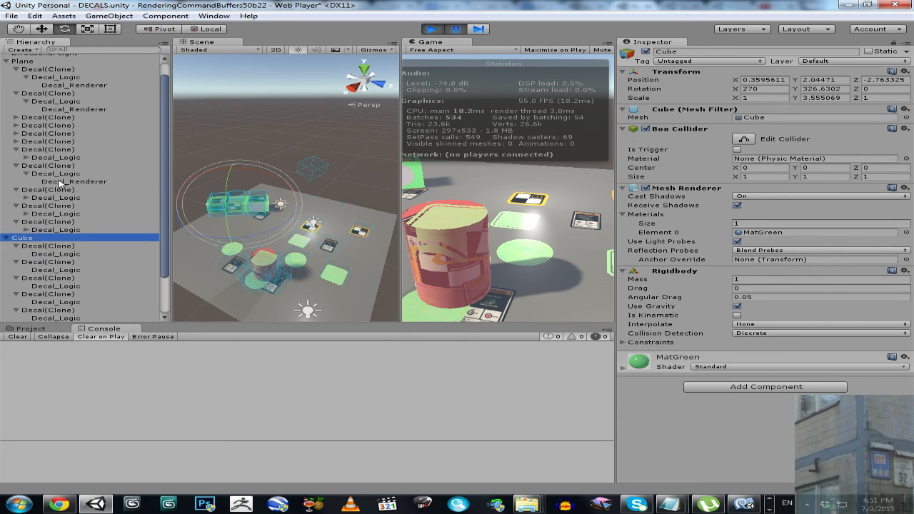
left_click(64, 181)
left_click(123, 183)
key("ctrl+c")
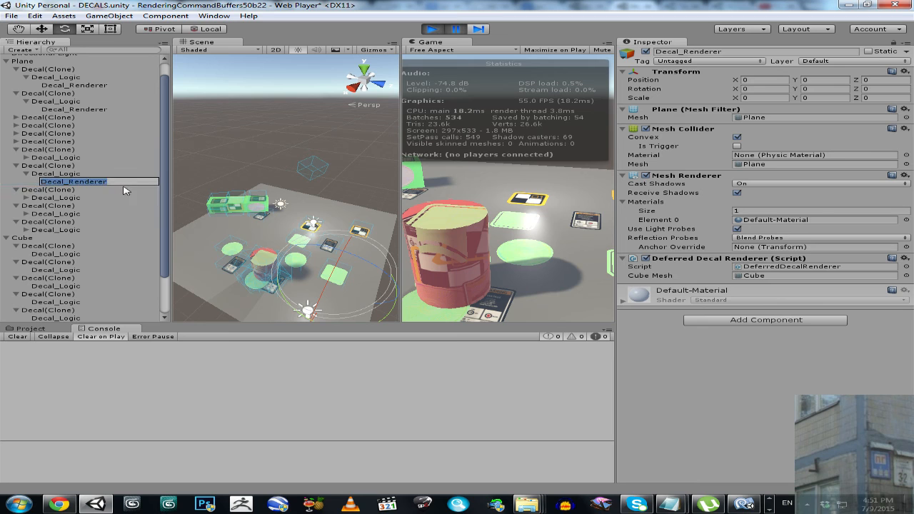
left_click(82, 51)
key("ctrl+v")
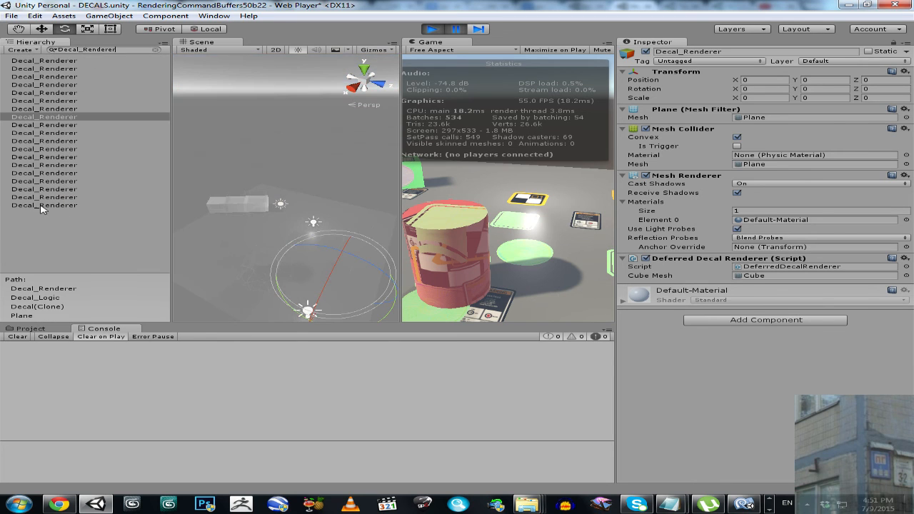
- Try deleting every Decal_Renderer object in the filtered Hierarchy, and undo the deletion
left_click(40, 206)
left_click(41, 63, "shift")
key("Delete")
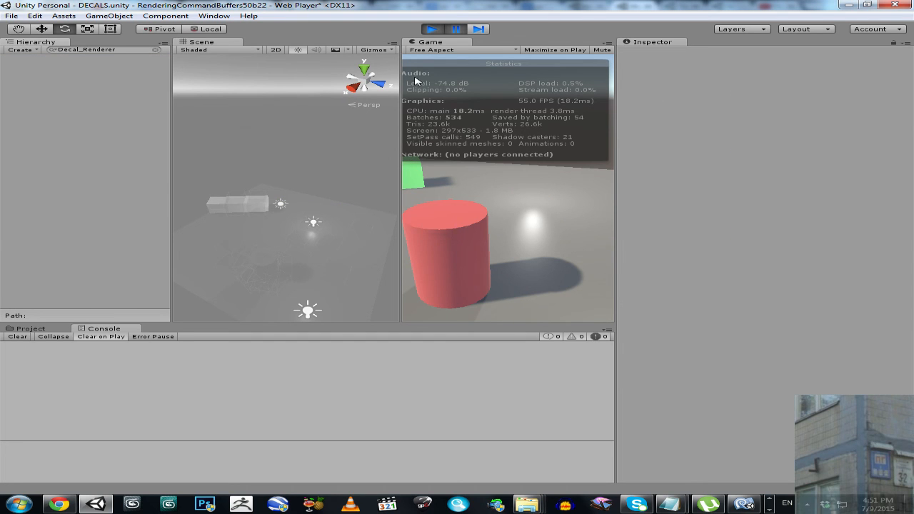
key("ctrl+z")
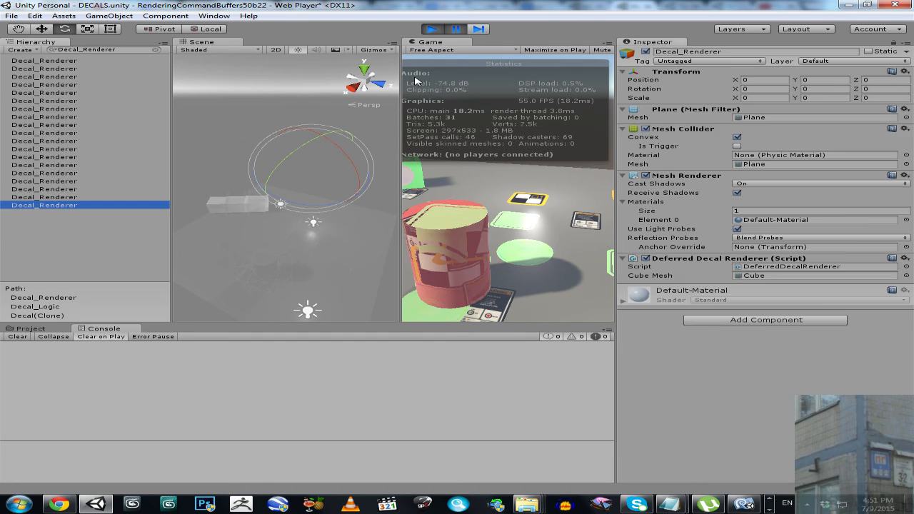
- Delete all the filtered Decal_Renderer objects except the last one, and select the one that remains
left_click(74, 197)
left_click(71, 61, "shift")
key("Delete")
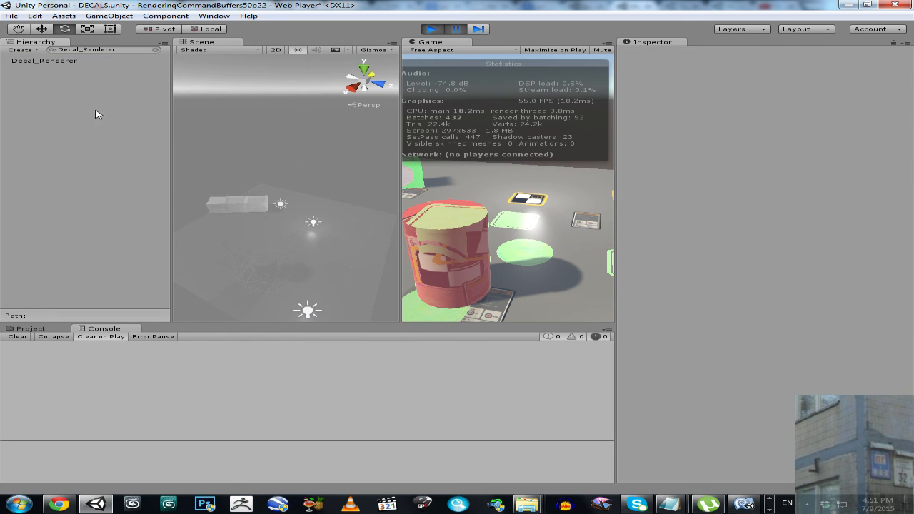
left_click(37, 61)
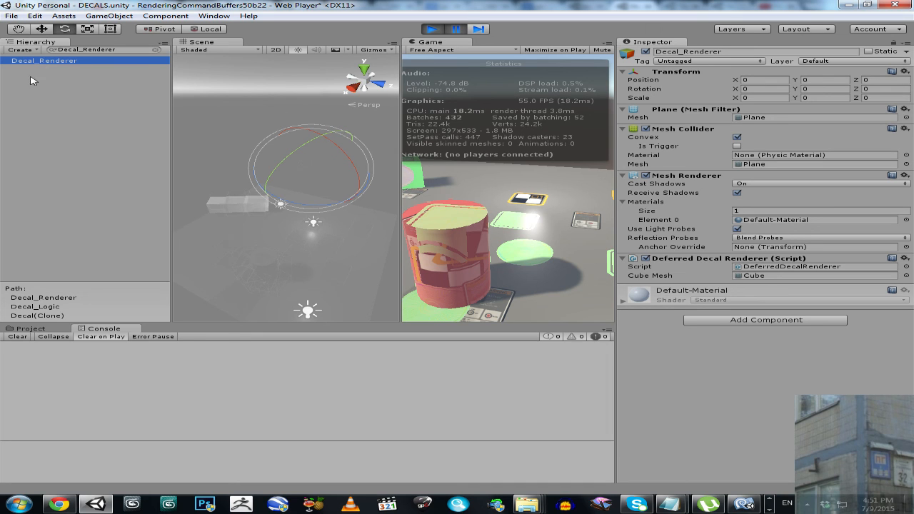
- Resume the game in the maximized Game view to check the rendering statistics, and pause it again
left_click(459, 30)
right_click(426, 43)
left_click(457, 47)
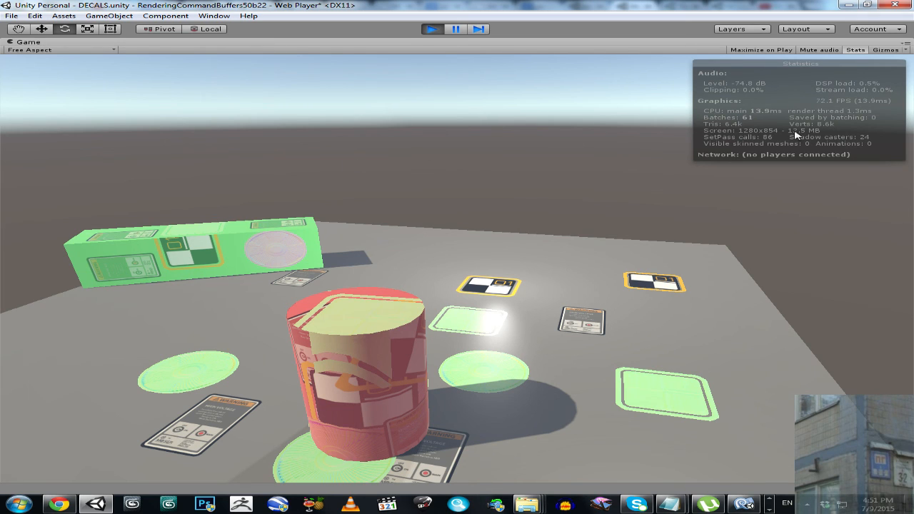
left_click(459, 30)
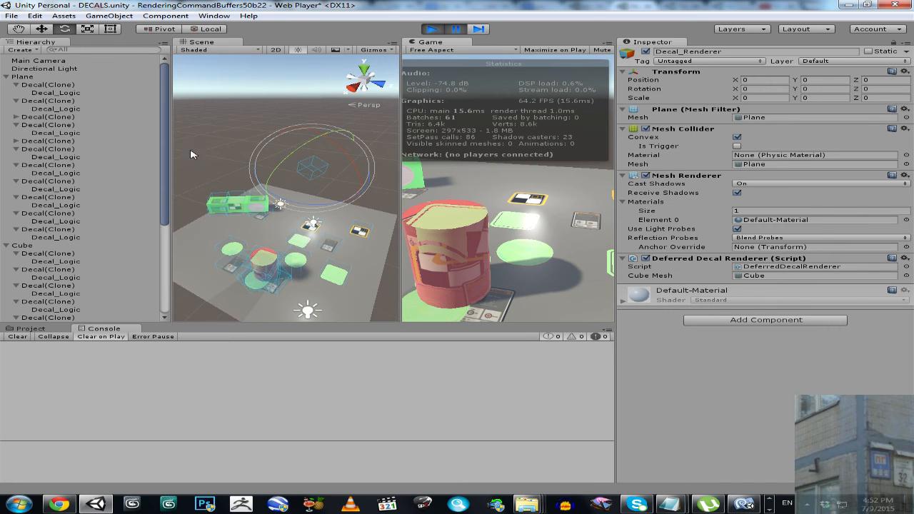
- Collapse the Plane and Cube hierarchies and move the cube to about X -1.26, Y 3.57, Z -0.31
left_click(6, 77)
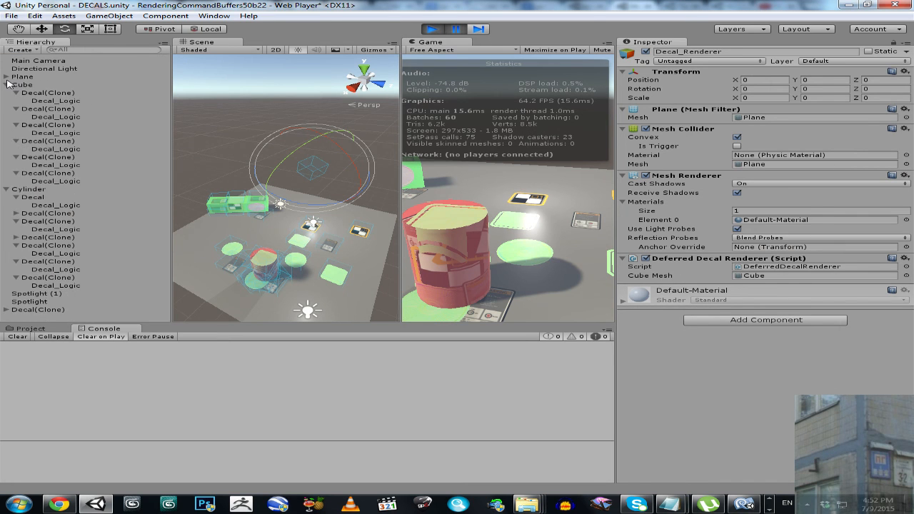
left_click(7, 84)
left_click(26, 85)
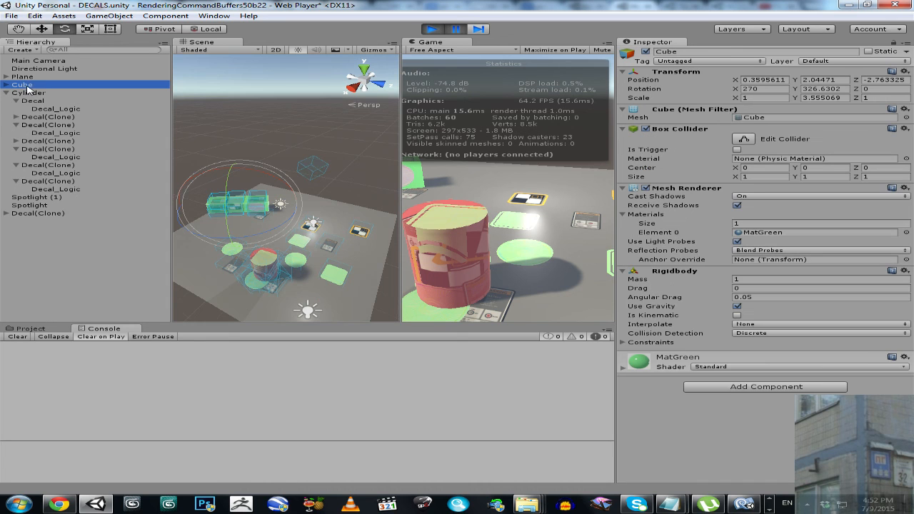
left_click(41, 29)
left_click_drag(184, 208, 295, 120)
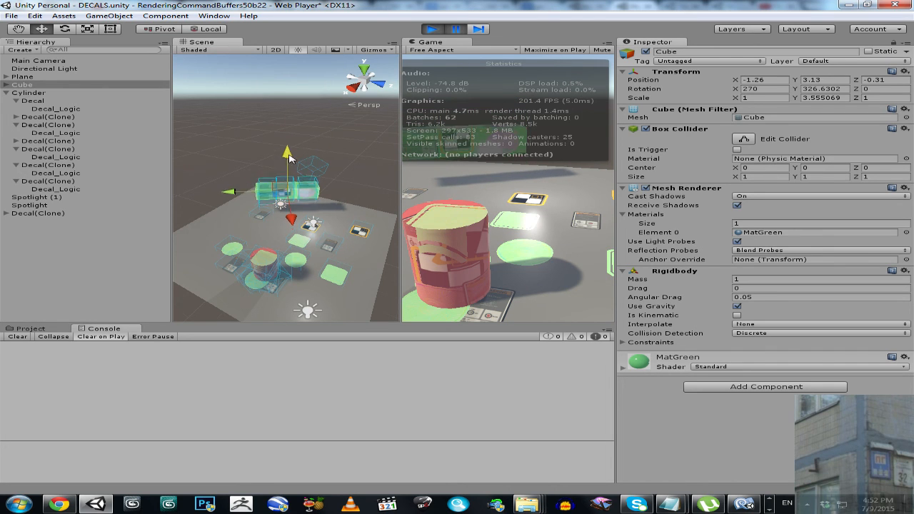
left_click_drag(286, 161, 293, 152)
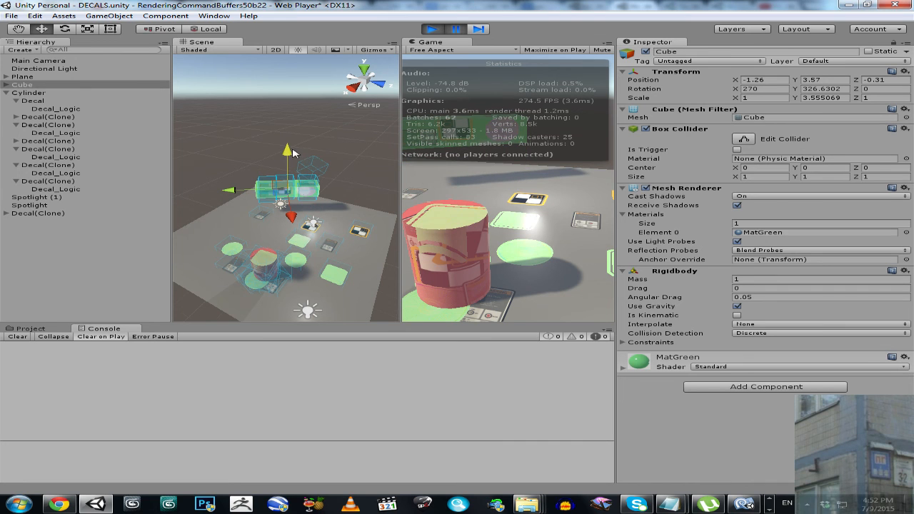
- Hide the rendering statistics in the Game view and return to the normal editor layout
double_click(431, 43)
left_click(855, 49)
double_click(430, 43)
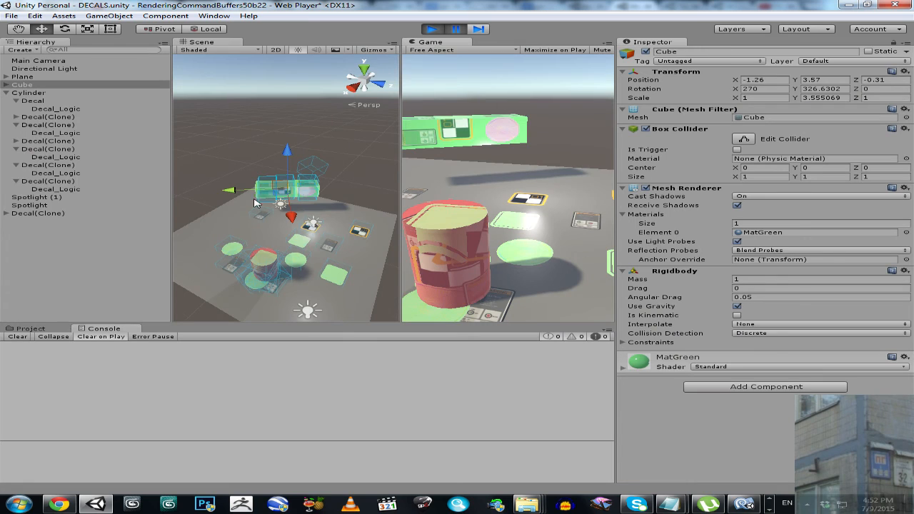
- Move the cube to about X -1.8, Y 10.11, Z 0.5 and rotate it to about 332, 147, 180 degrees
left_click_drag(242, 193, 543, 156)
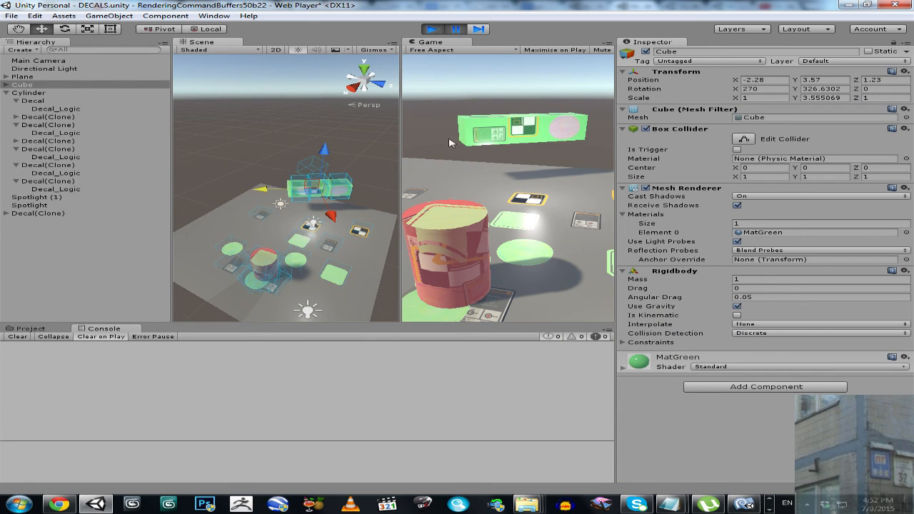
left_click_drag(268, 190, 256, 200)
left_click_drag(307, 155, 309, 94)
left_click(66, 29)
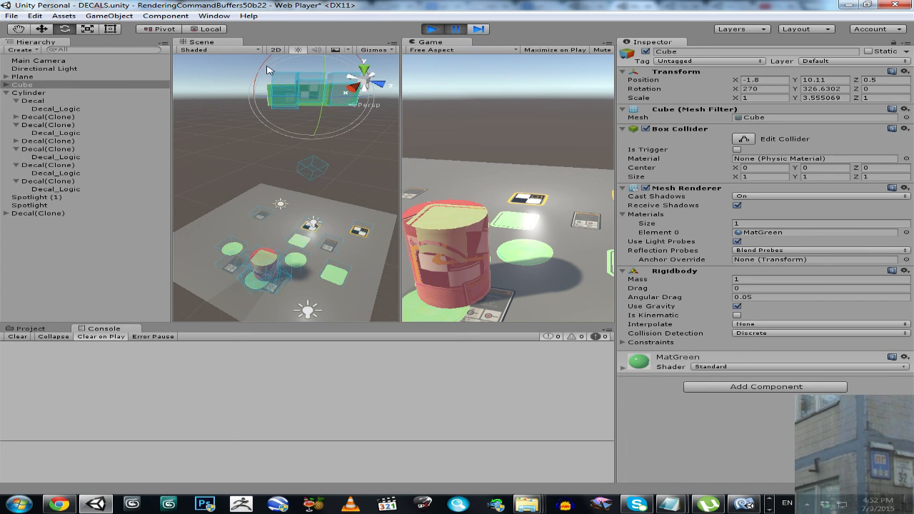
left_click_drag(269, 70, 290, 186)
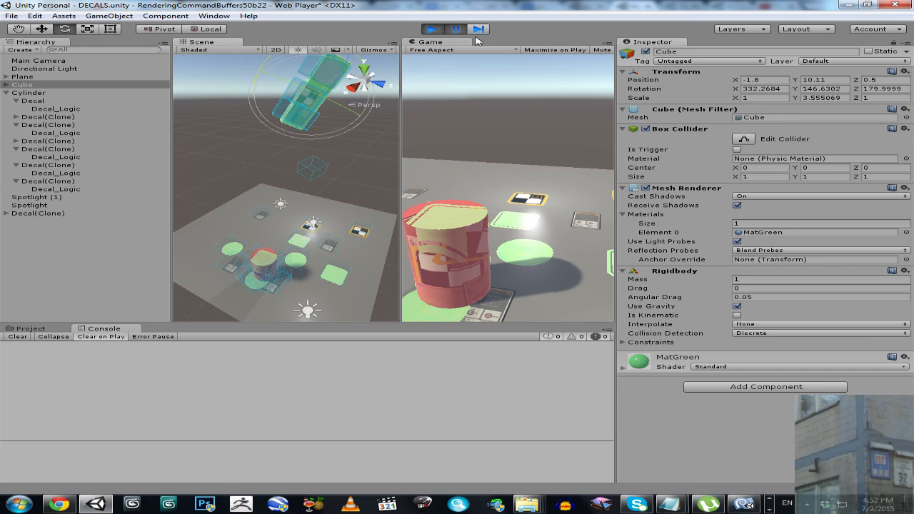
- Maximize the Game view with rendering statistics shown and resume the game so the rotated cube drops
right_click(437, 42)
left_click(461, 52)
left_click(453, 30)
left_click(858, 49)
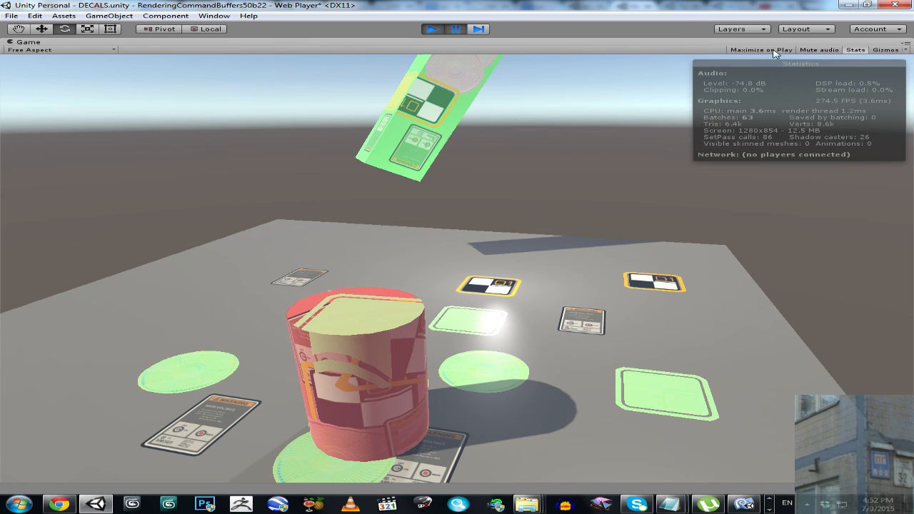
key("ctrl+shift+p")
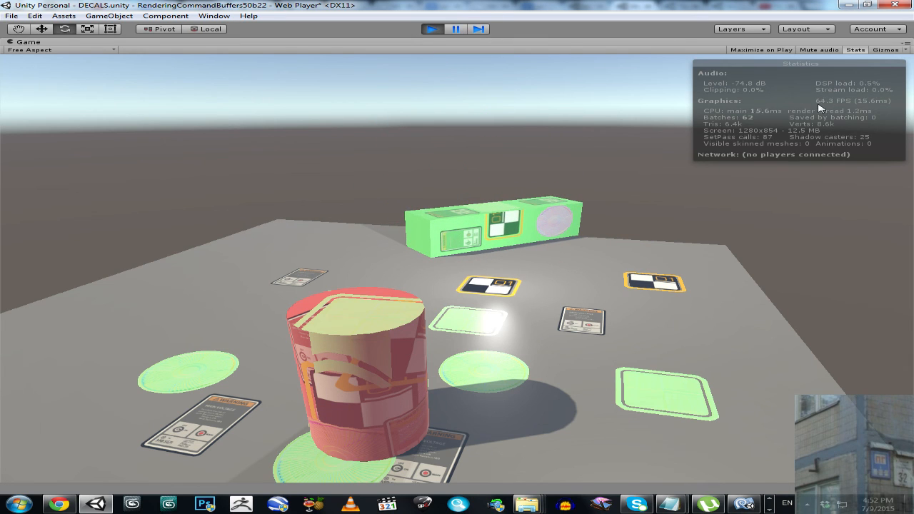
- Pause the game, restore the editor layout, and raise the cube high above the plane
left_click(457, 30)
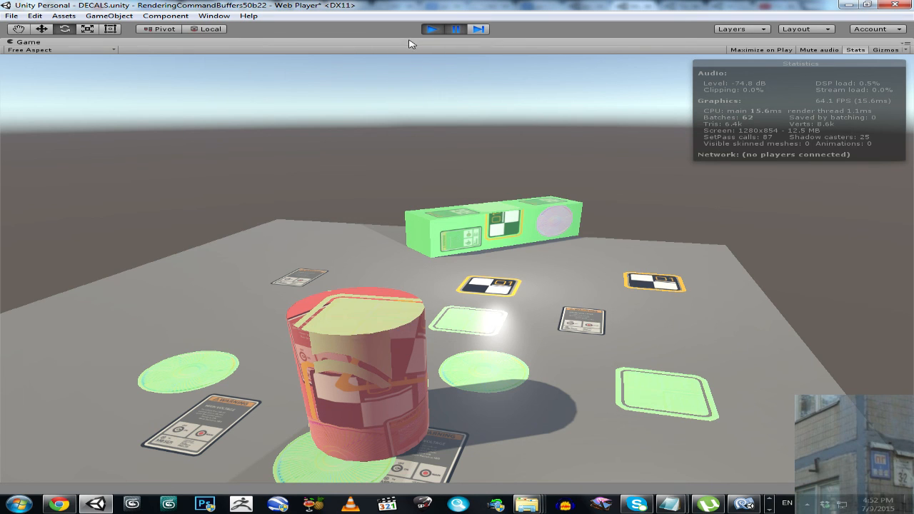
right_click(417, 43)
left_click(423, 47)
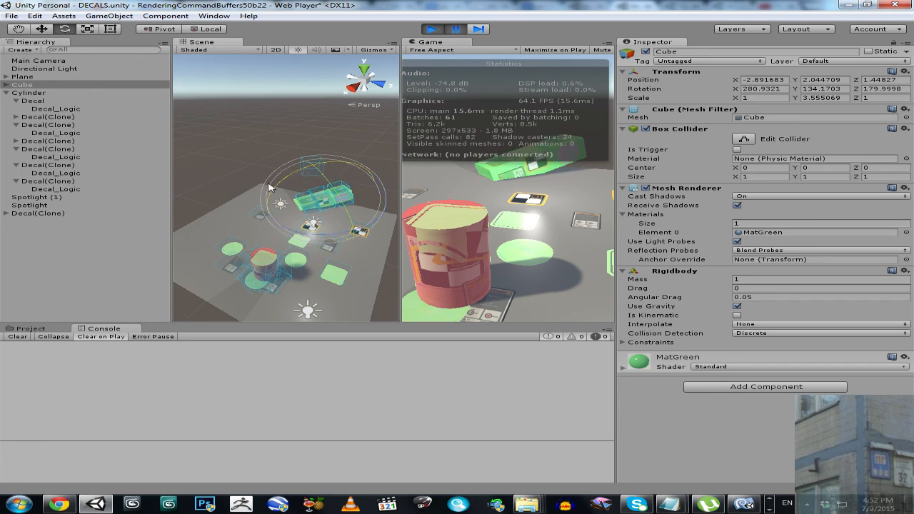
left_click(42, 28)
left_click_drag(312, 227, 288, 86)
- Play the raised cube's fall in the maximized Game view, and pause the game with the layout restored
right_click(461, 45)
left_click(478, 50)
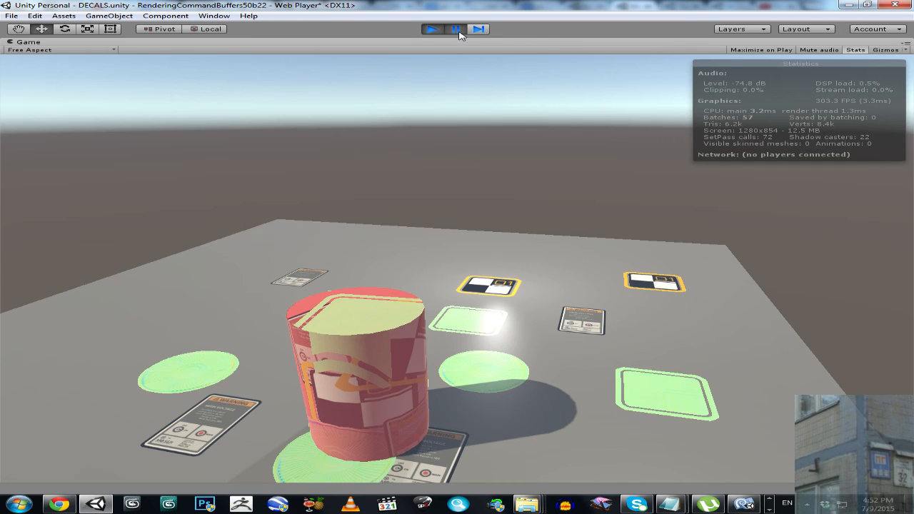
left_click(458, 30)
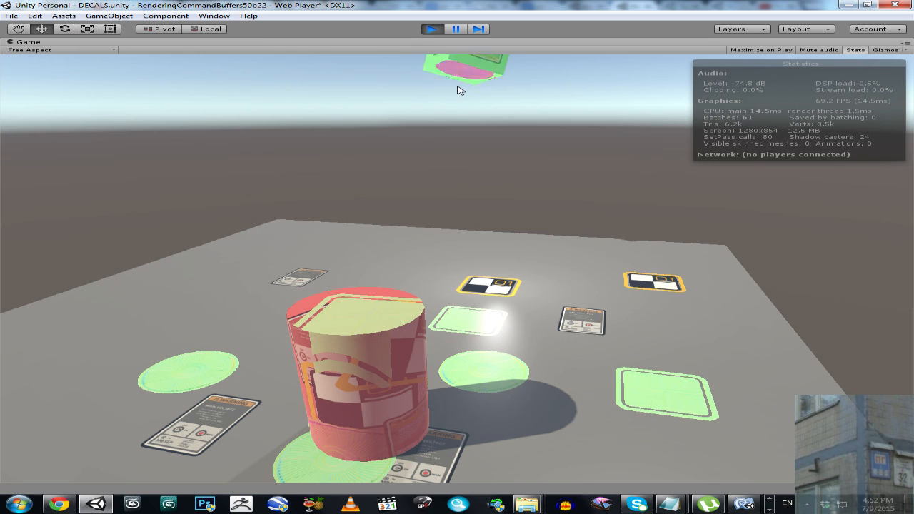
left_click(453, 29)
right_click(429, 42)
left_click(439, 52)
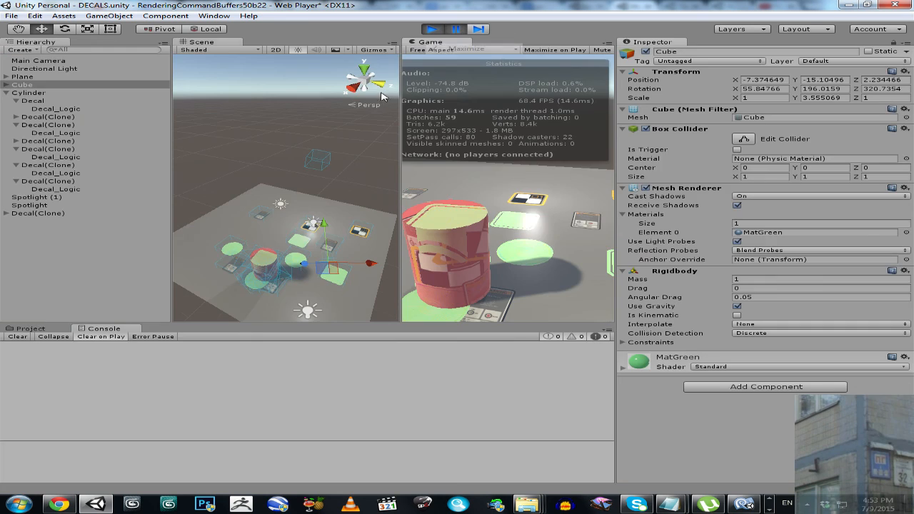
- Stop the running game and save the scene
left_click_drag(284, 154, 405, 51, "alt")
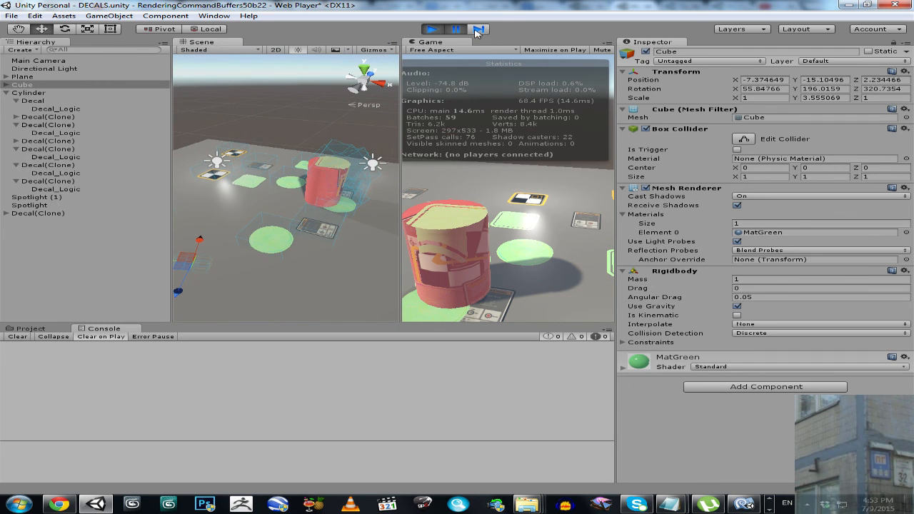
left_click(433, 32)
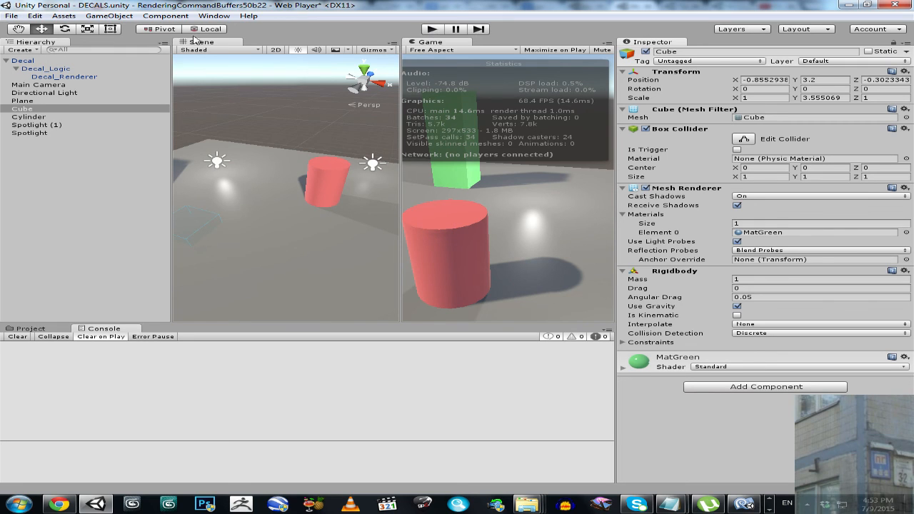
left_click(12, 16)
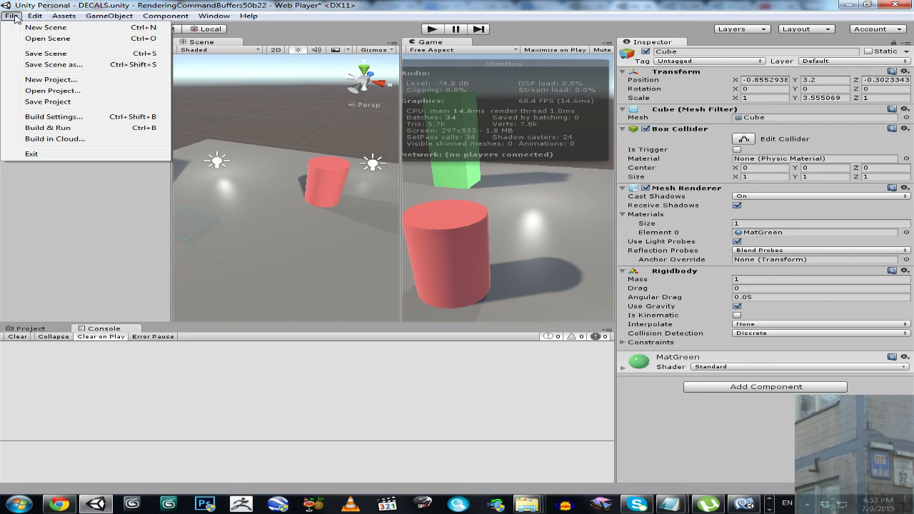
left_click(41, 53)
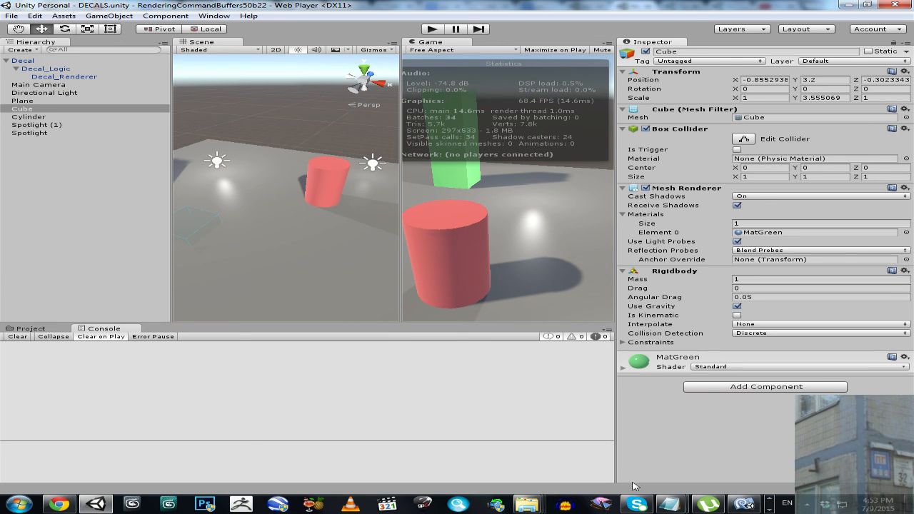
left_click(769, 510)
left_click(64, 504)
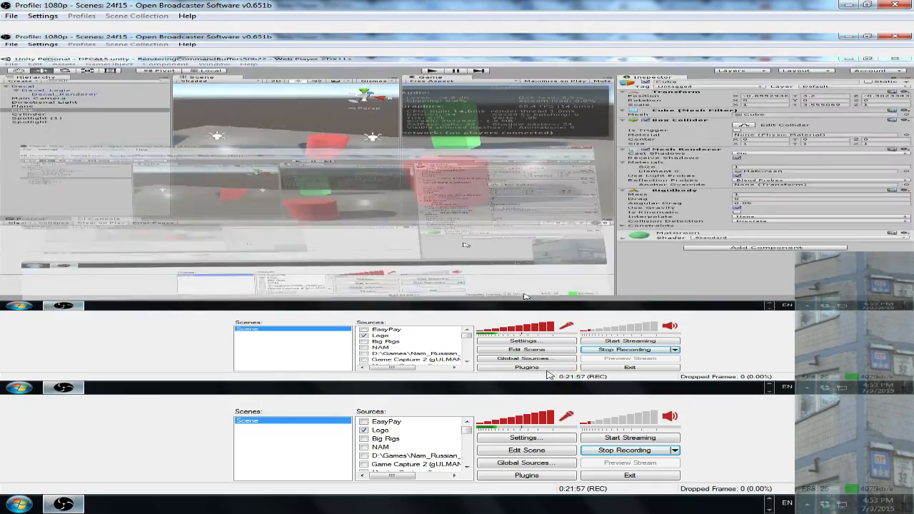